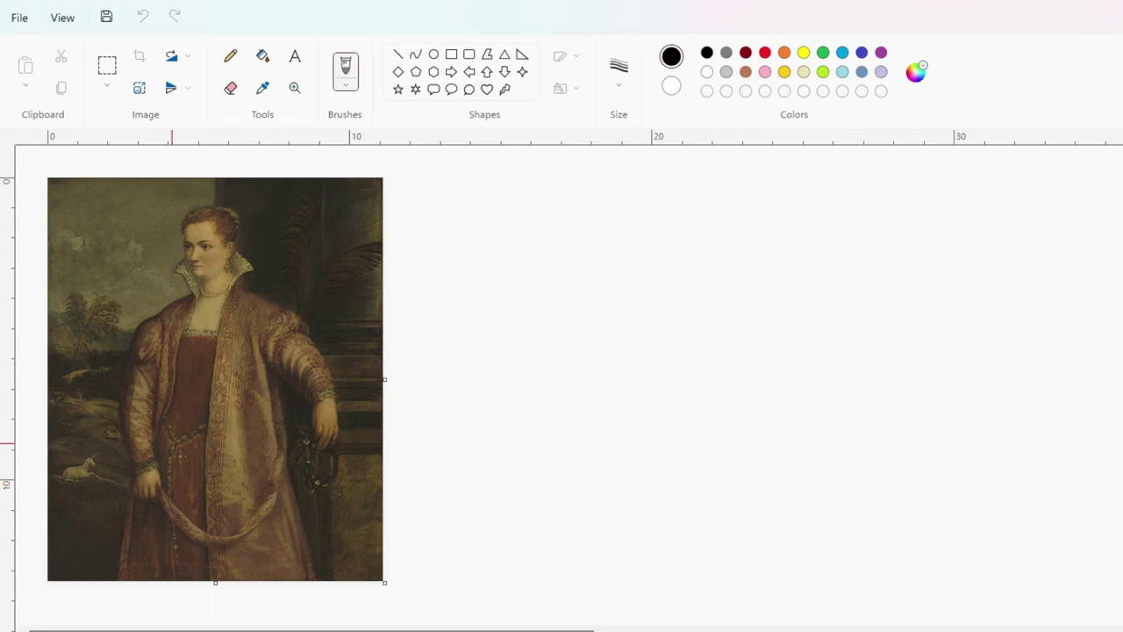
Zoom in on the robe's knotwork in the portrait, then zoom back out.
scroll(760, 619, up, 5)
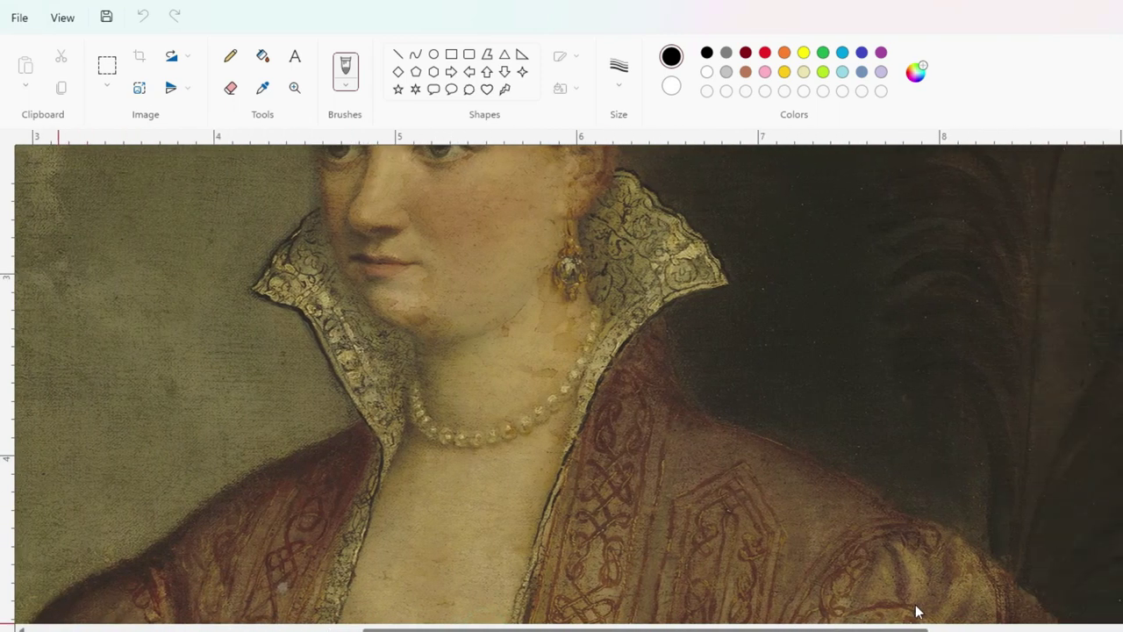
scroll(742, 465, up, 2)
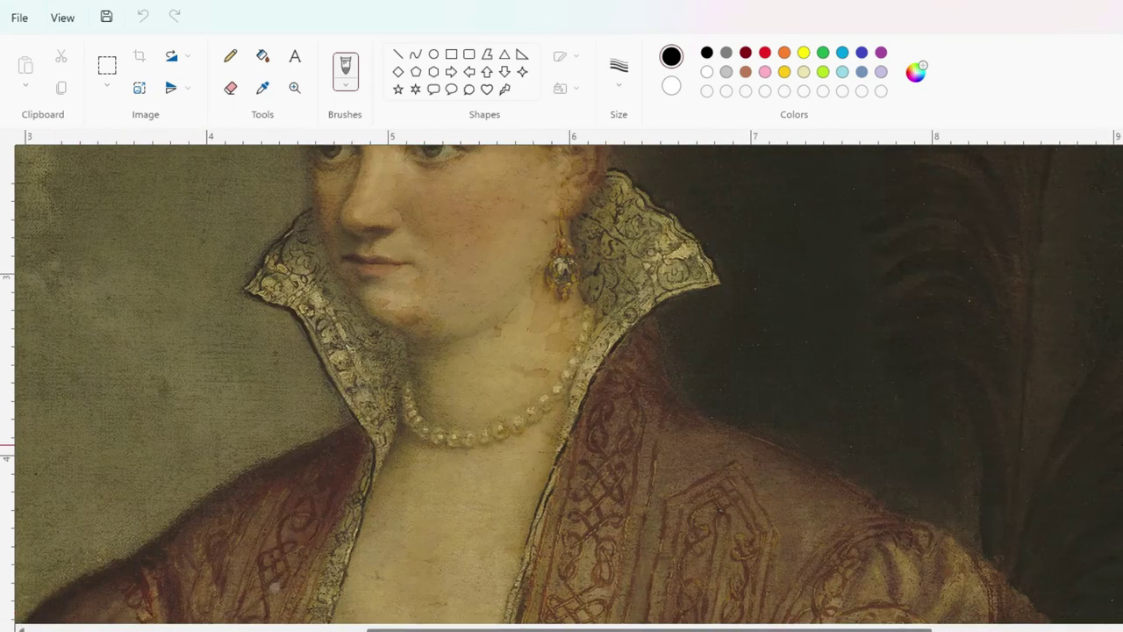
scroll(561, 384, down, 5)
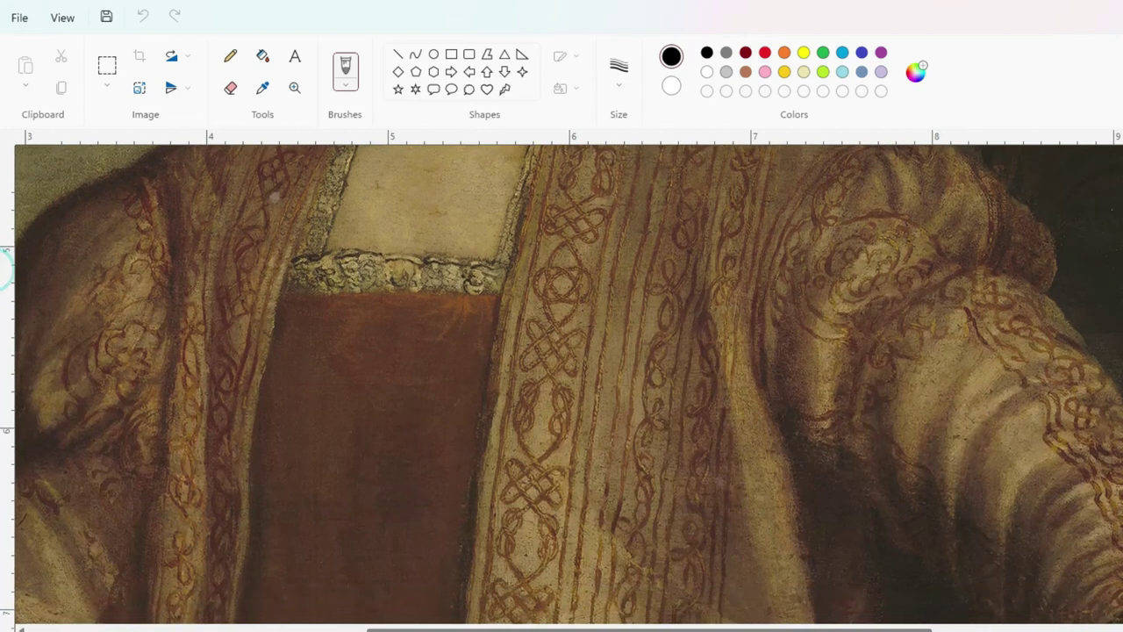
scroll(4, 351, up, 1)
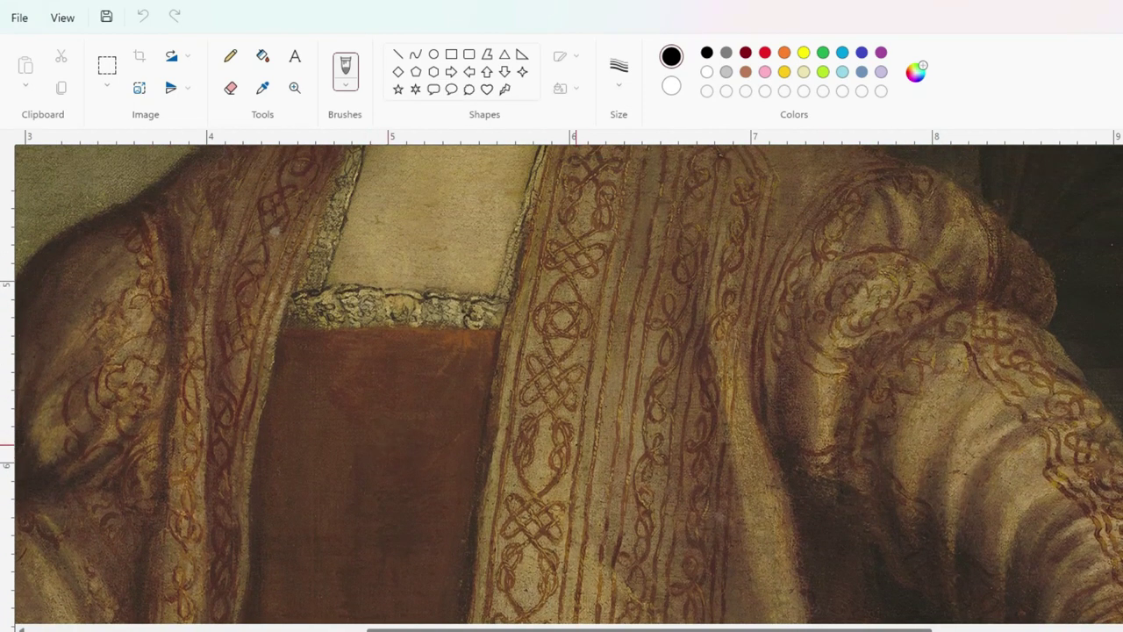
scroll(445, 608, down, 3)
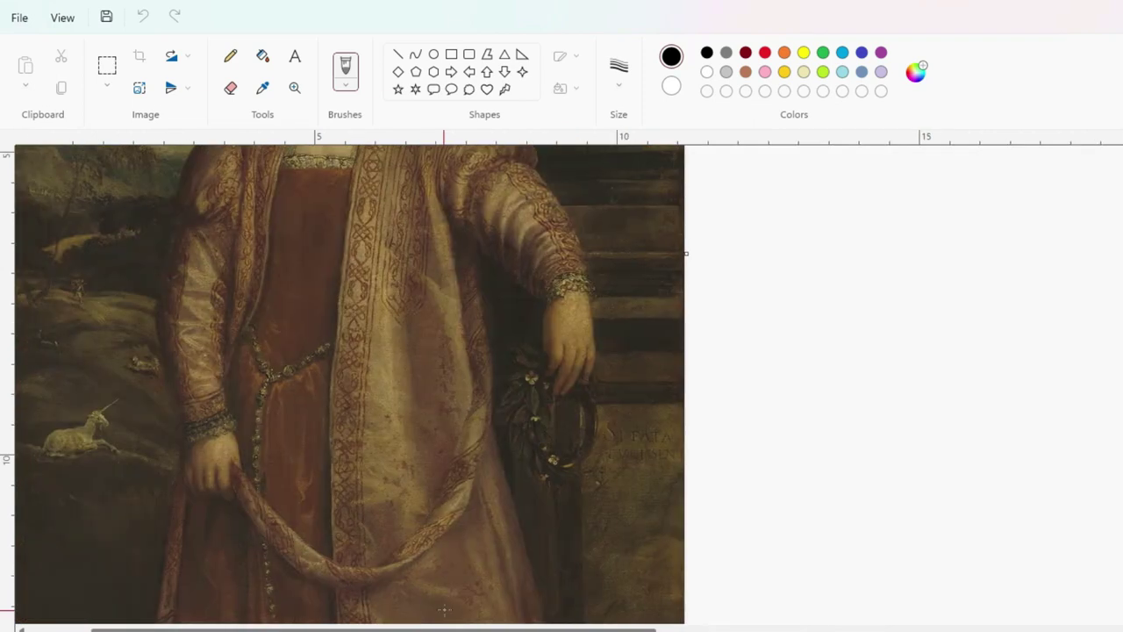
Crop the portrait to a rectangle around the robe strip carrying the knotwork band.
click(141, 57)
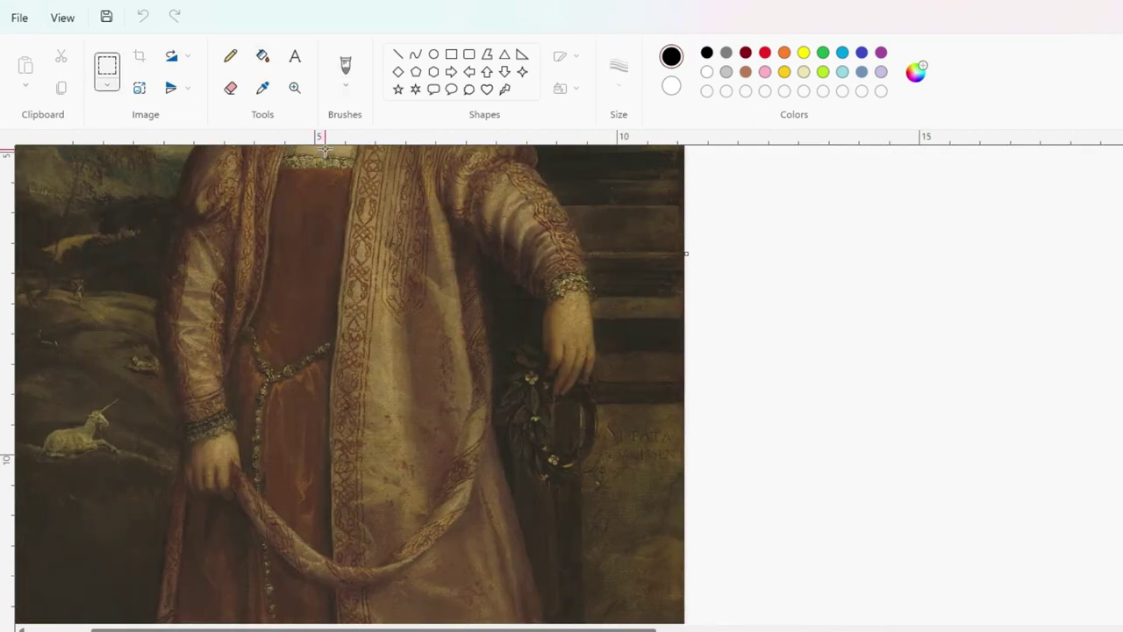
drag(297, 165, 456, 415)
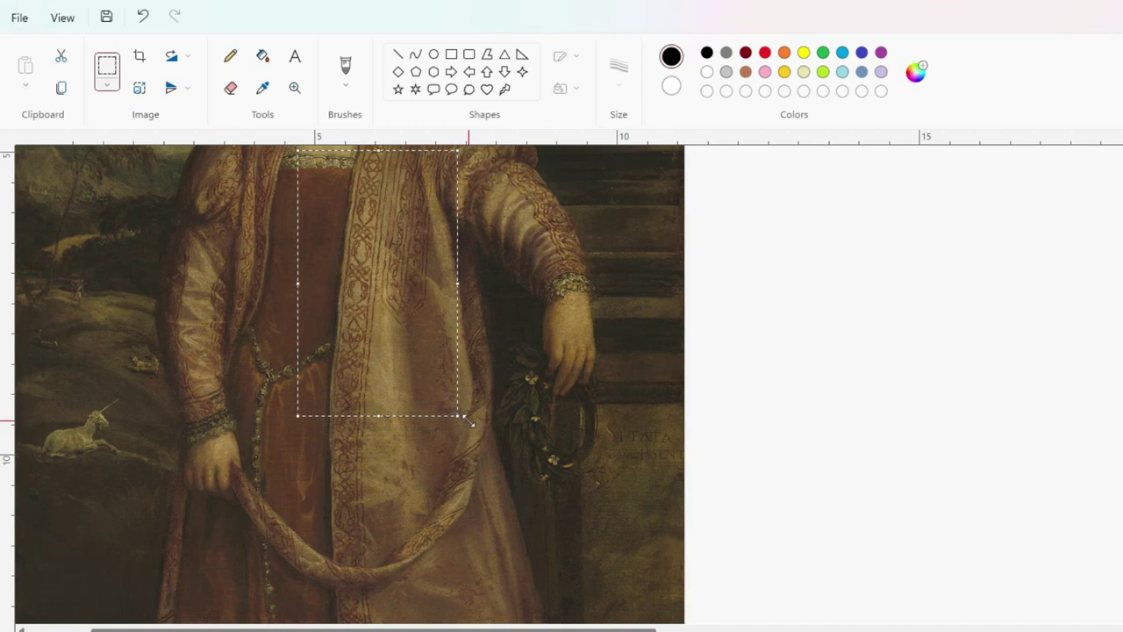
click(138, 56)
Save the cropped picture as a JPEG.
click(20, 18)
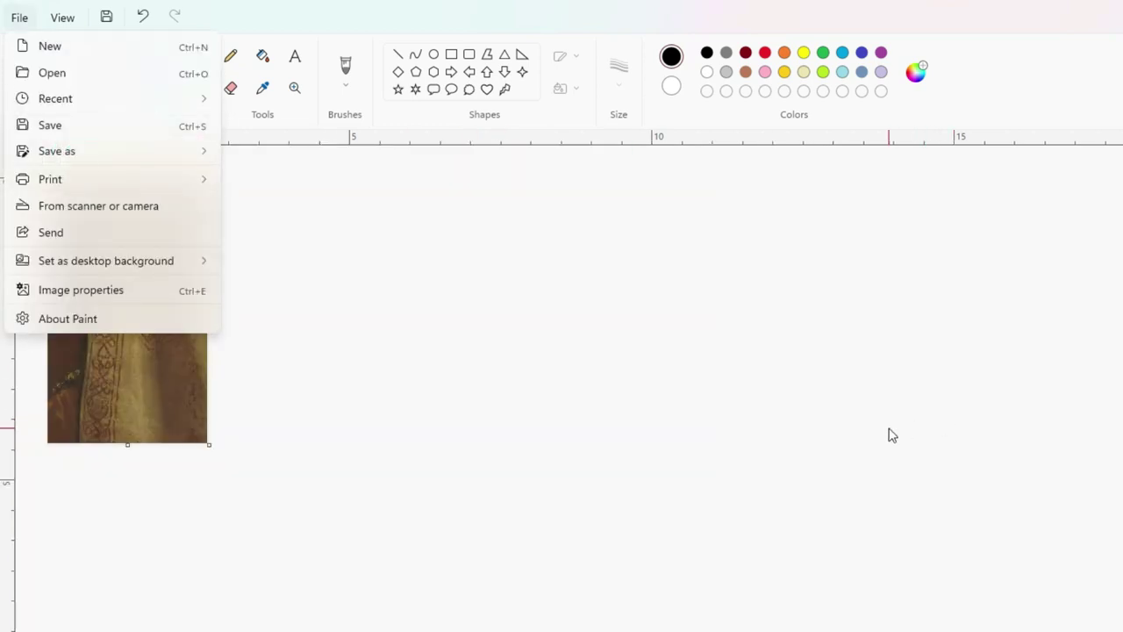
mouse_move(158, 153)
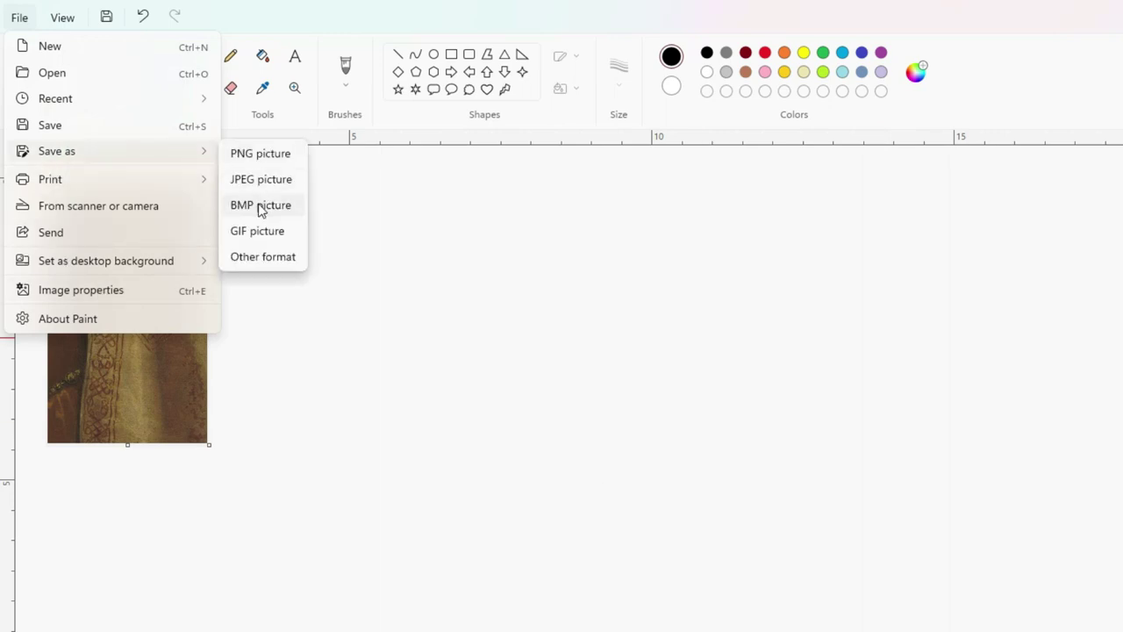
click(266, 180)
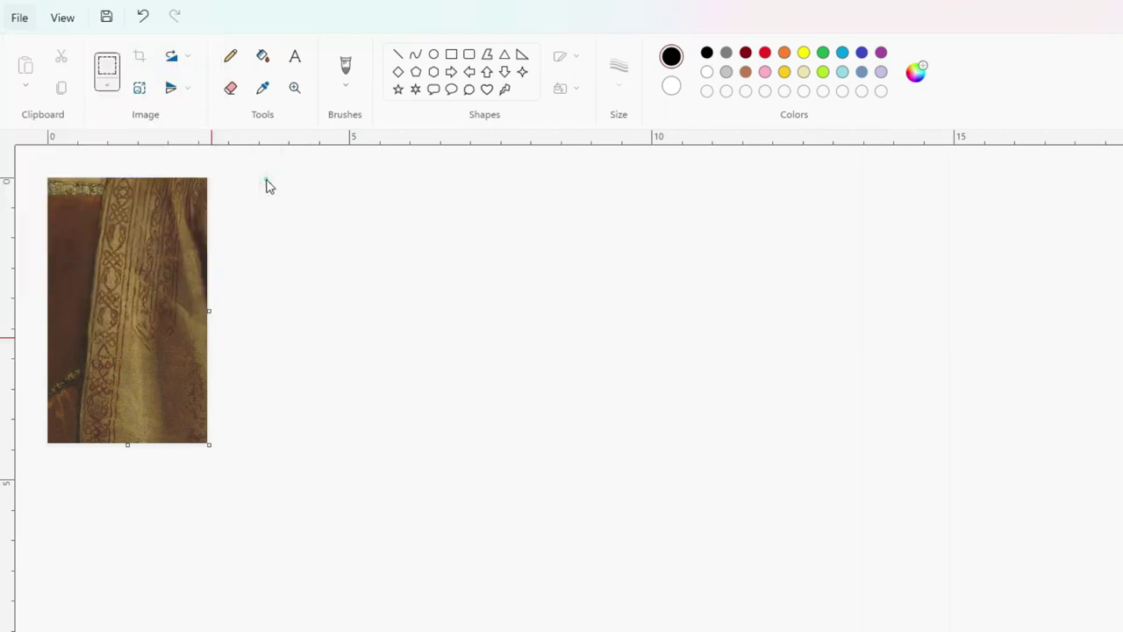
click(884, 474)
scroll(405, 474, down, 1)
scroll(406, 475, up, 3)
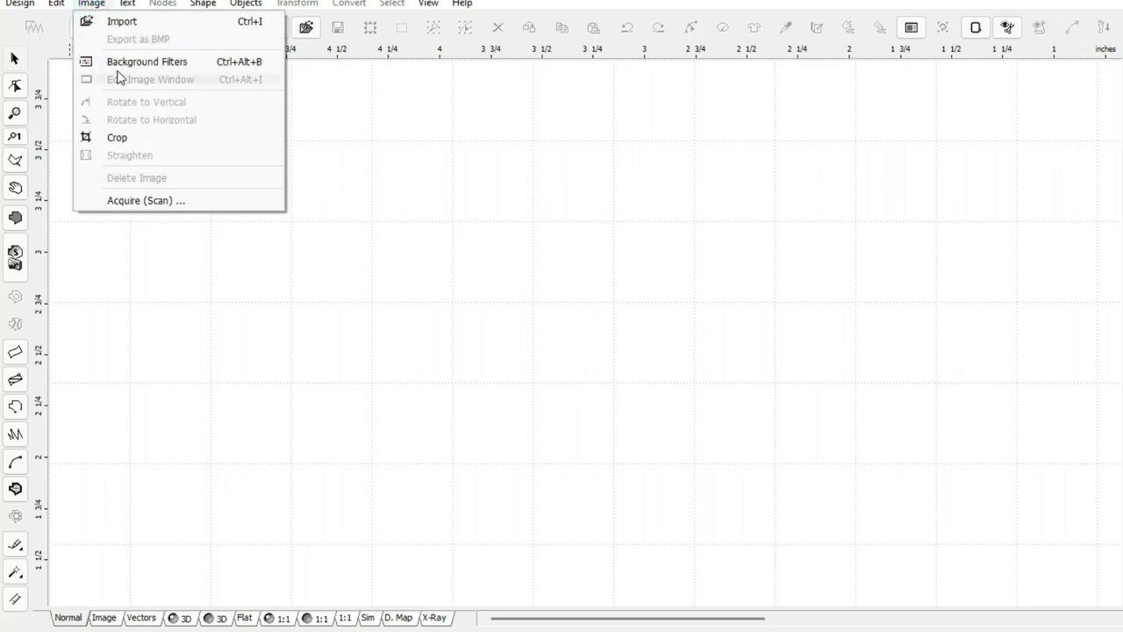
Import the knotwork closeup as the background image, declining to scale it to the hoop.
click(126, 21)
double_click(453, 205)
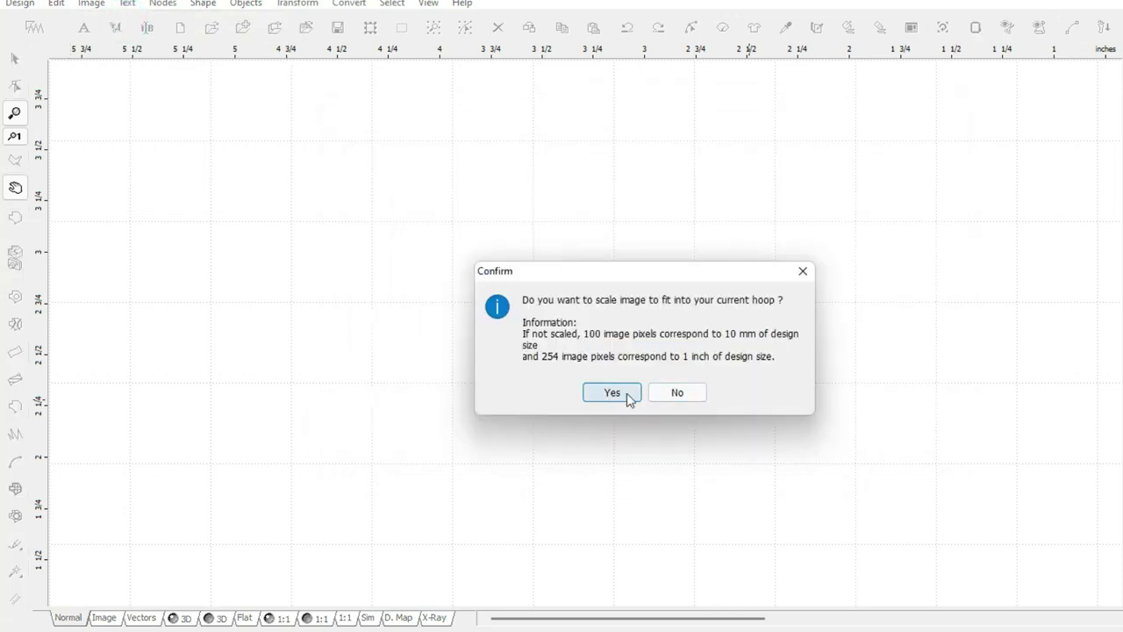
click(682, 393)
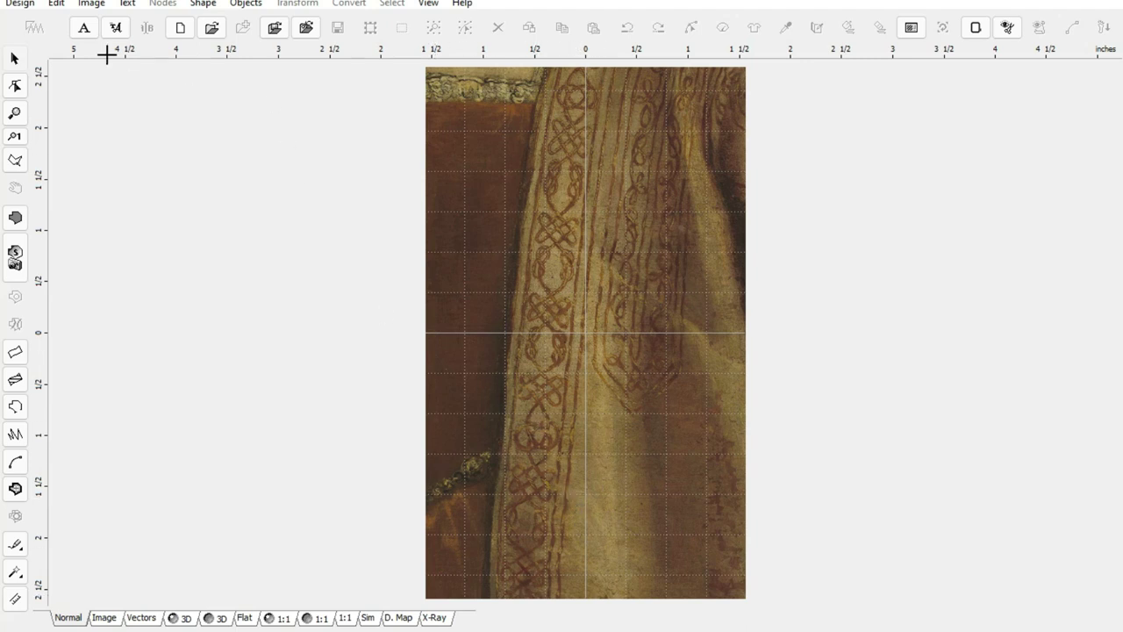
Align a Rotate to Vertical line along the band edge and rotate the image to match.
click(93, 4)
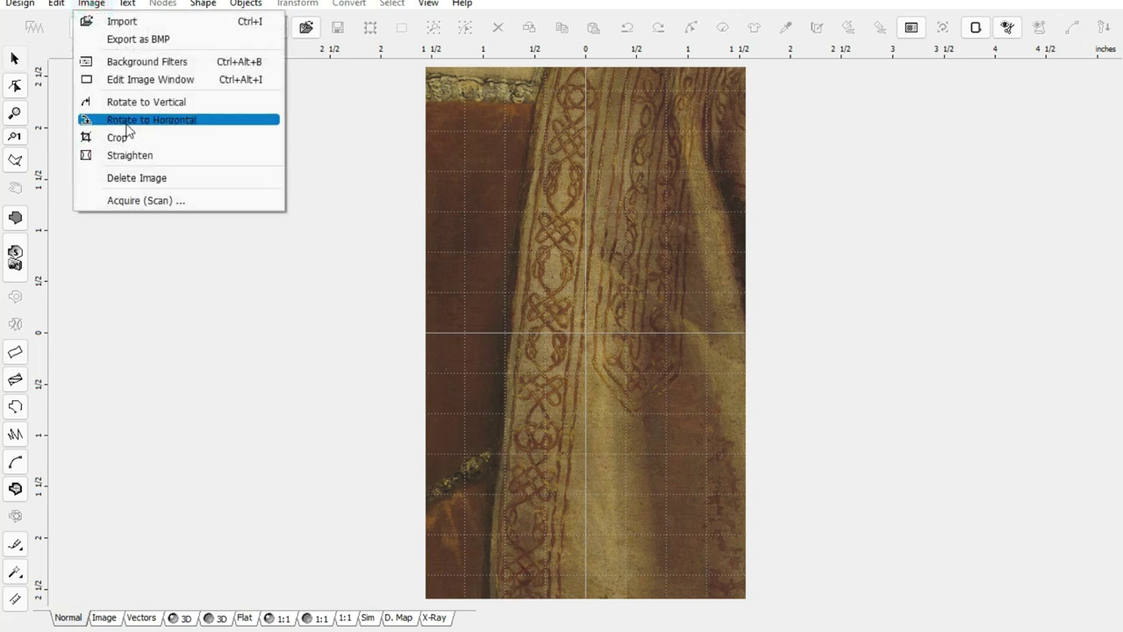
click(165, 102)
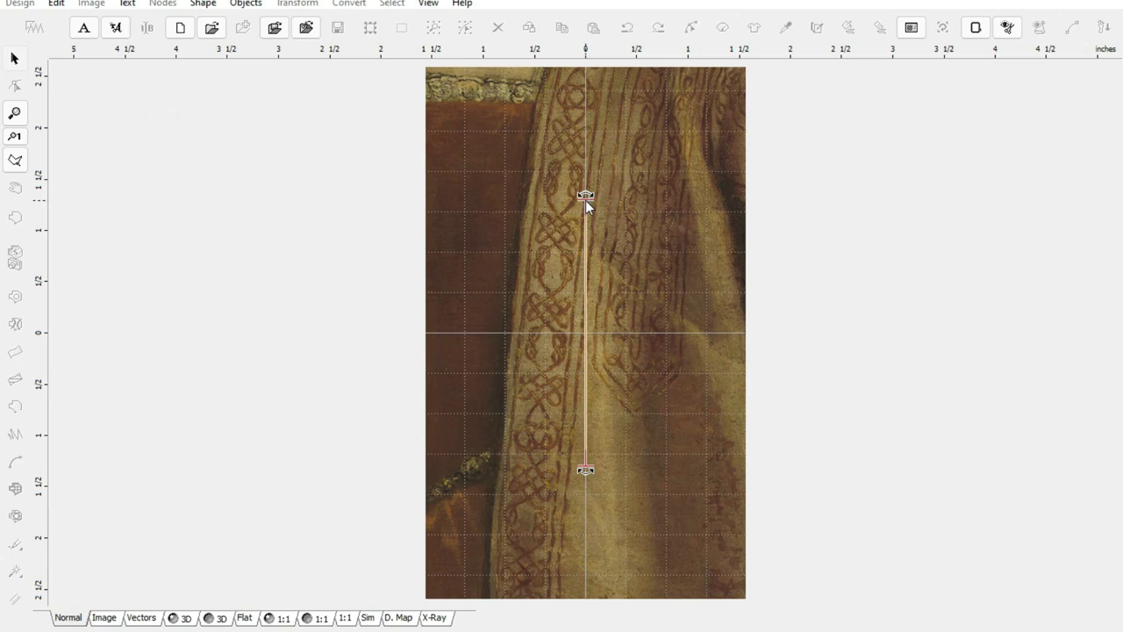
mouse_move(586, 200)
mouse_down()
mouse_move(553, 201)
mouse_move(587, 189)
mouse_up()
drag(586, 472, 563, 477)
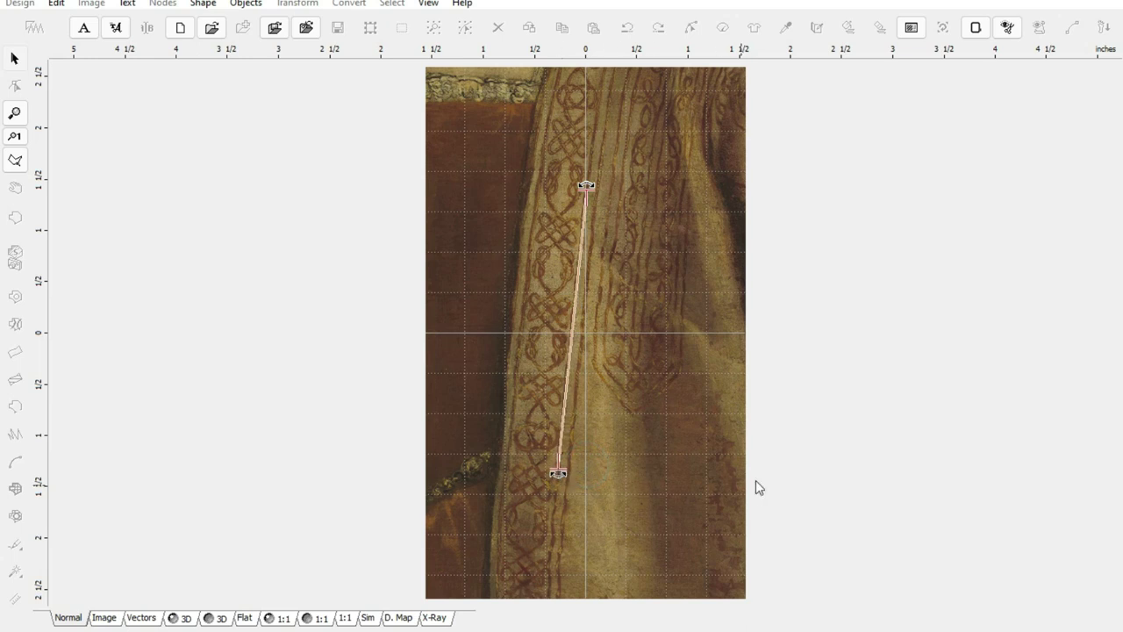
right_click(583, 219)
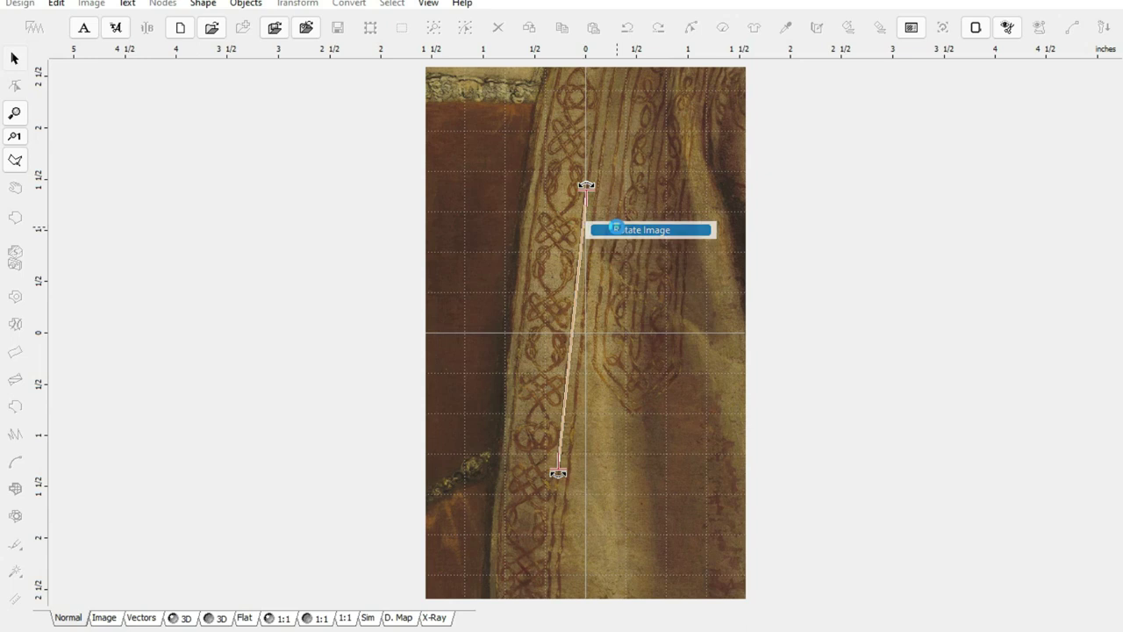
click(605, 230)
scroll(365, 412, up, 2)
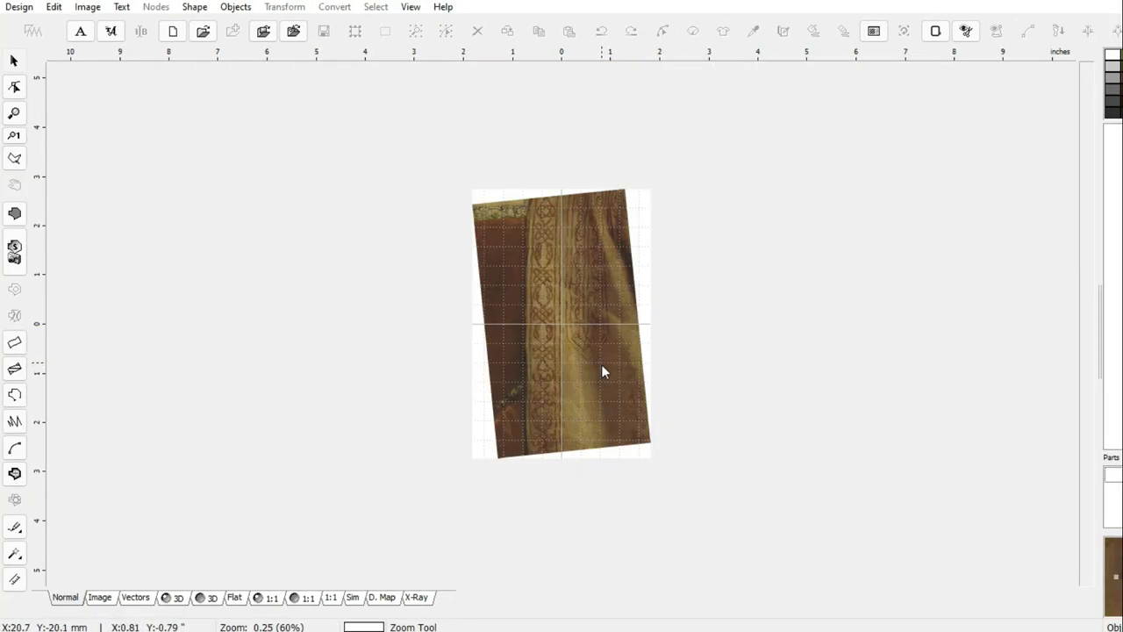
scroll(599, 364, down, 4)
scroll(549, 373, up, 3)
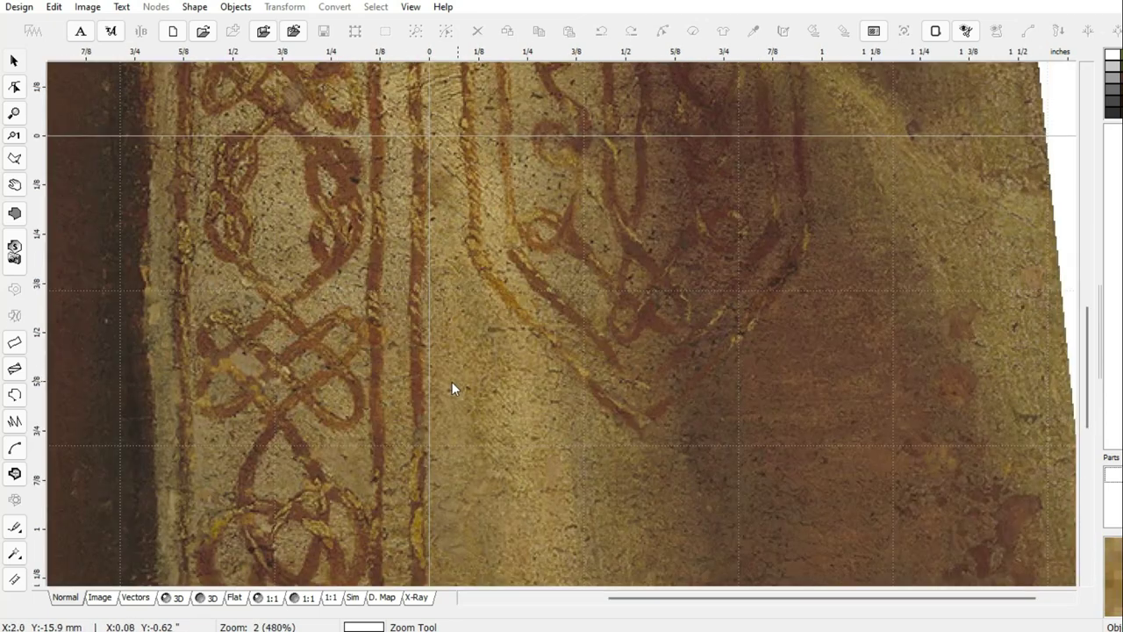
scroll(453, 389, down, 1)
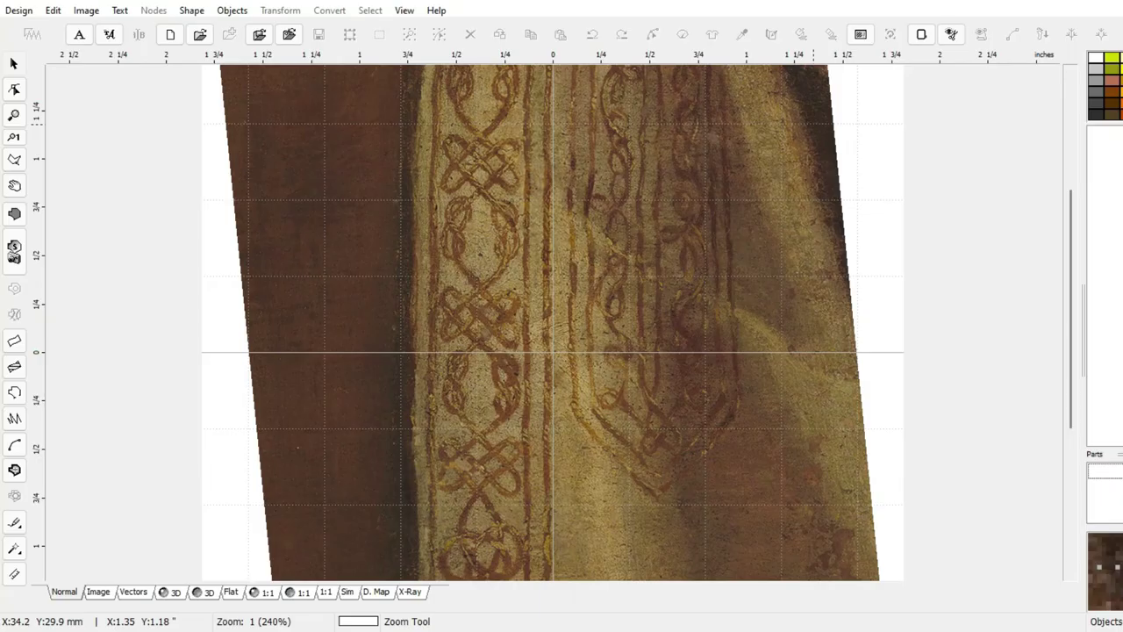
Place two horizontal ruler guides across the knotwork band, one higher and one lower.
click(430, 226)
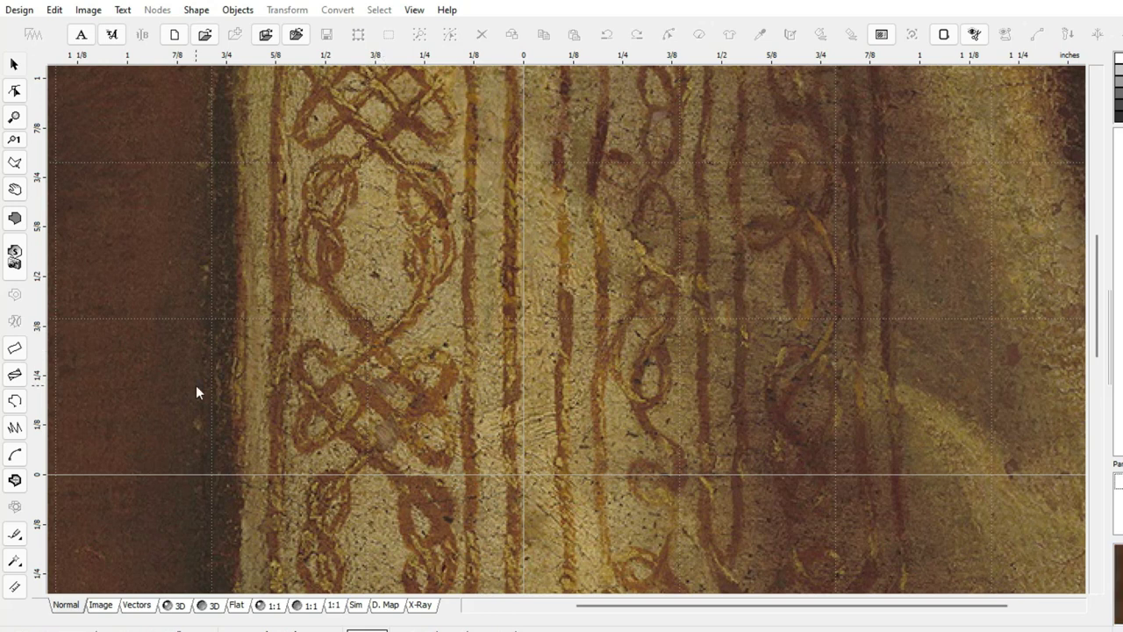
scroll(318, 350, down, 2)
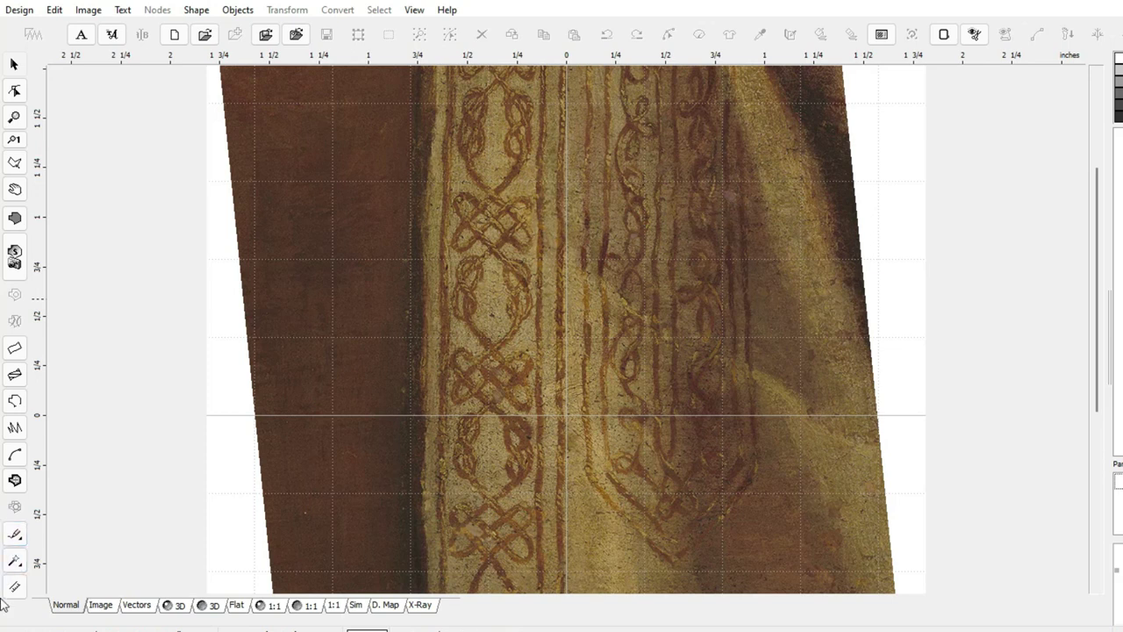
click(449, 46)
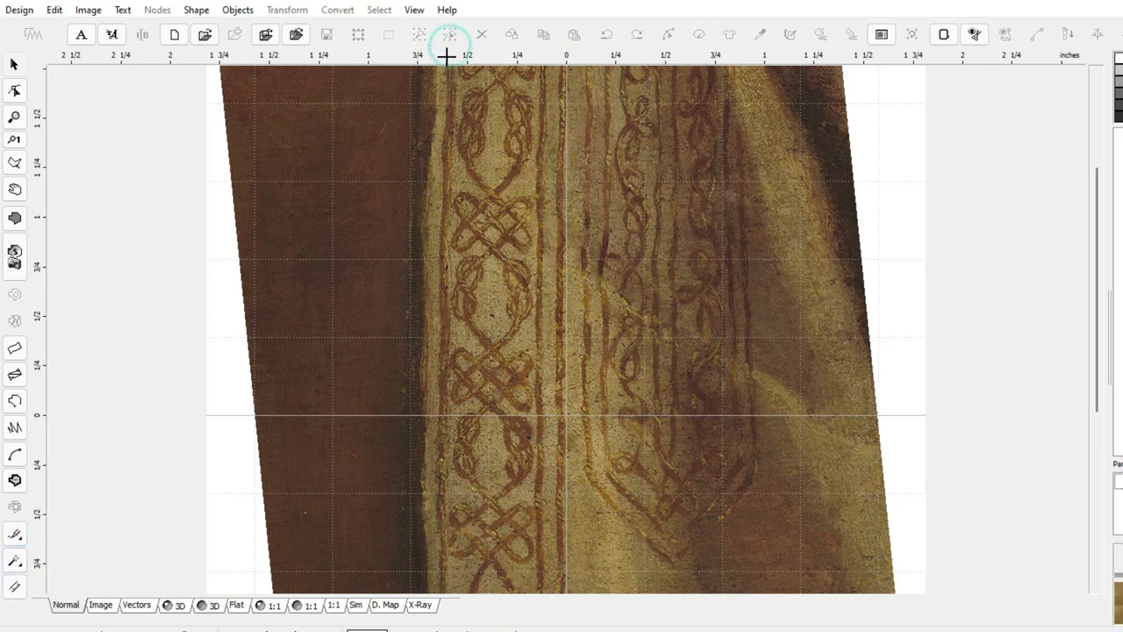
drag(444, 55, 450, 189)
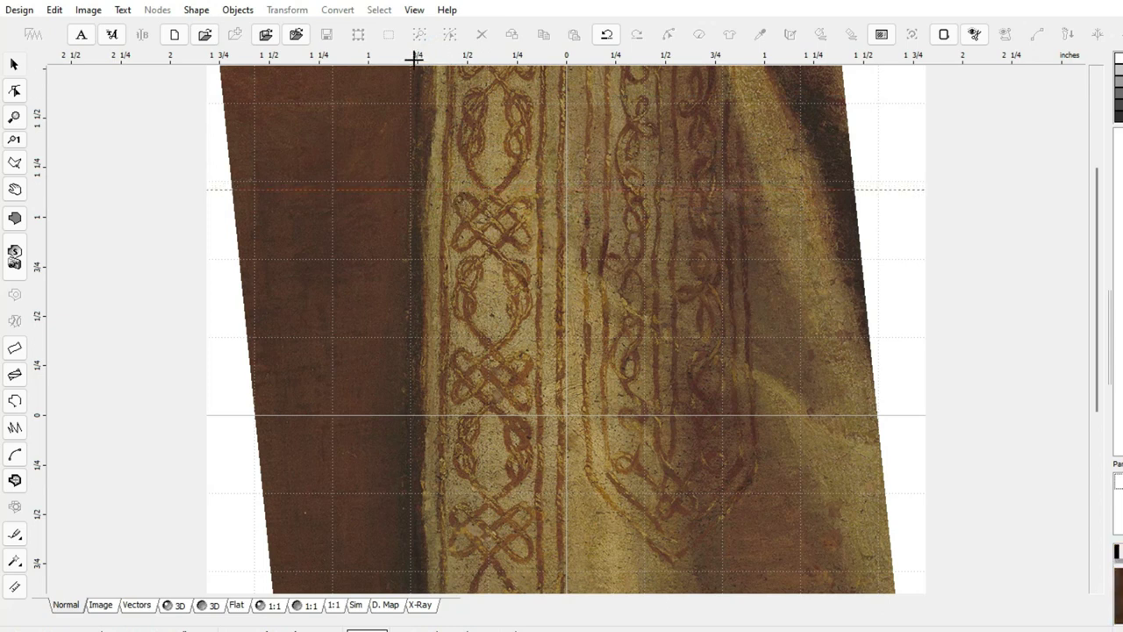
drag(394, 55, 408, 334)
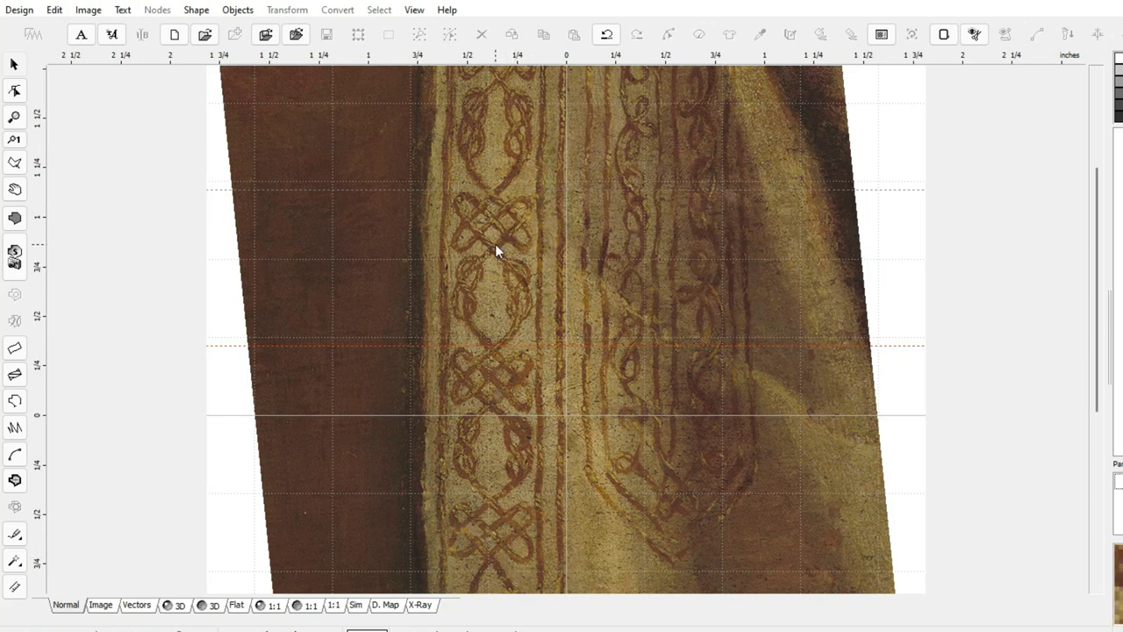
key(plus)
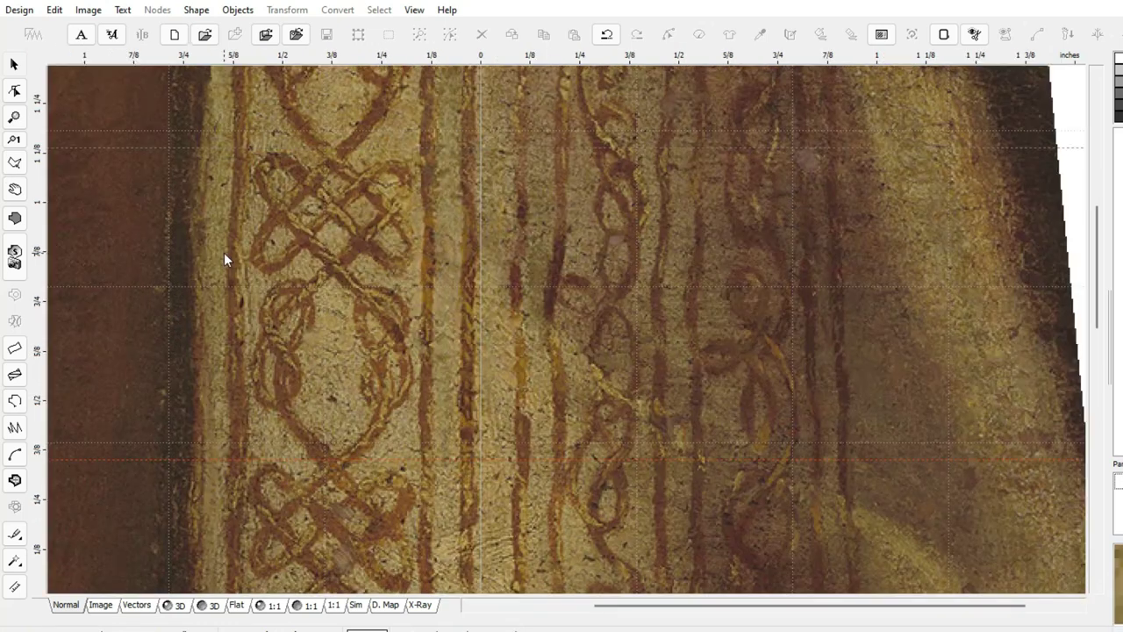
Begin a new outline path with its first nodes and curve along the knot strand.
click(14, 401)
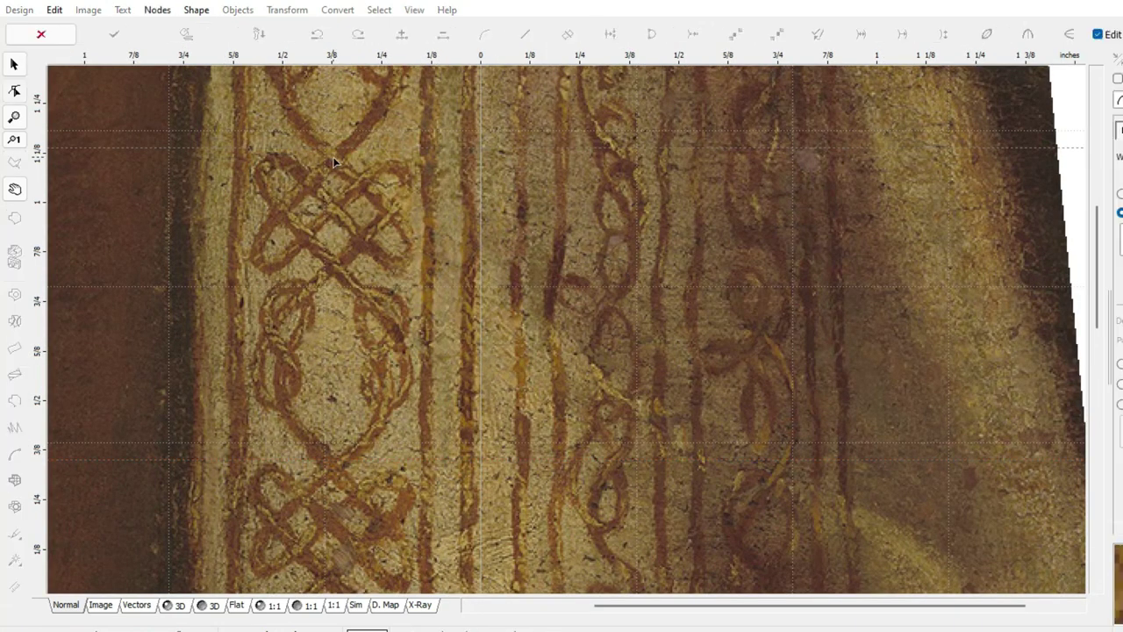
click(332, 157)
click(411, 236)
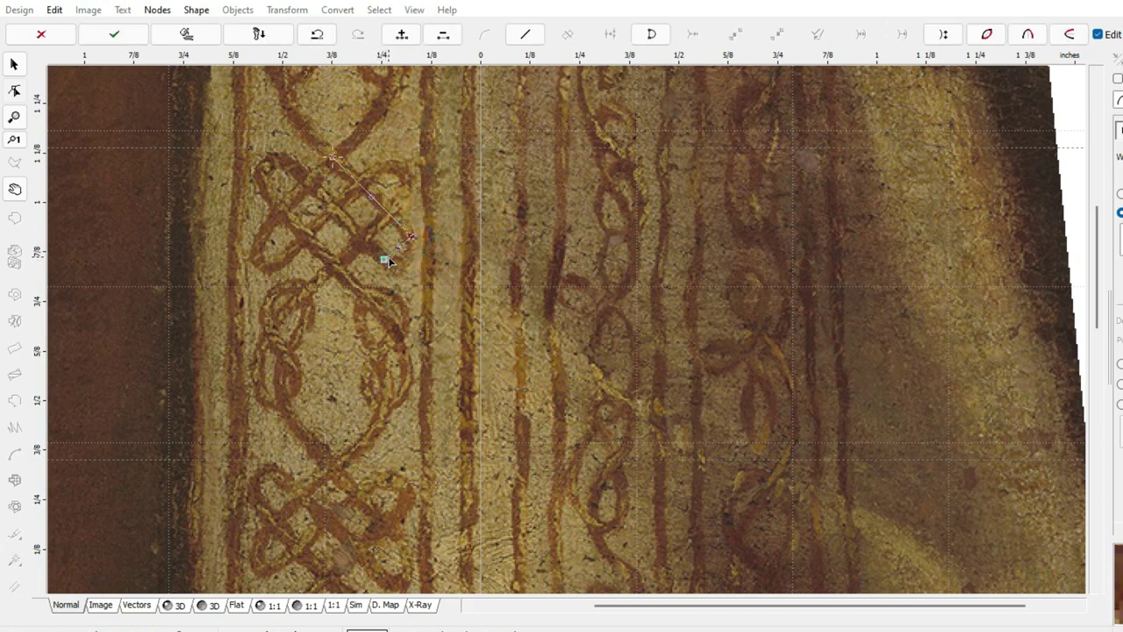
mouse_move(395, 260)
mouse_down()
mouse_move(394, 243)
mouse_move(406, 265)
mouse_up()
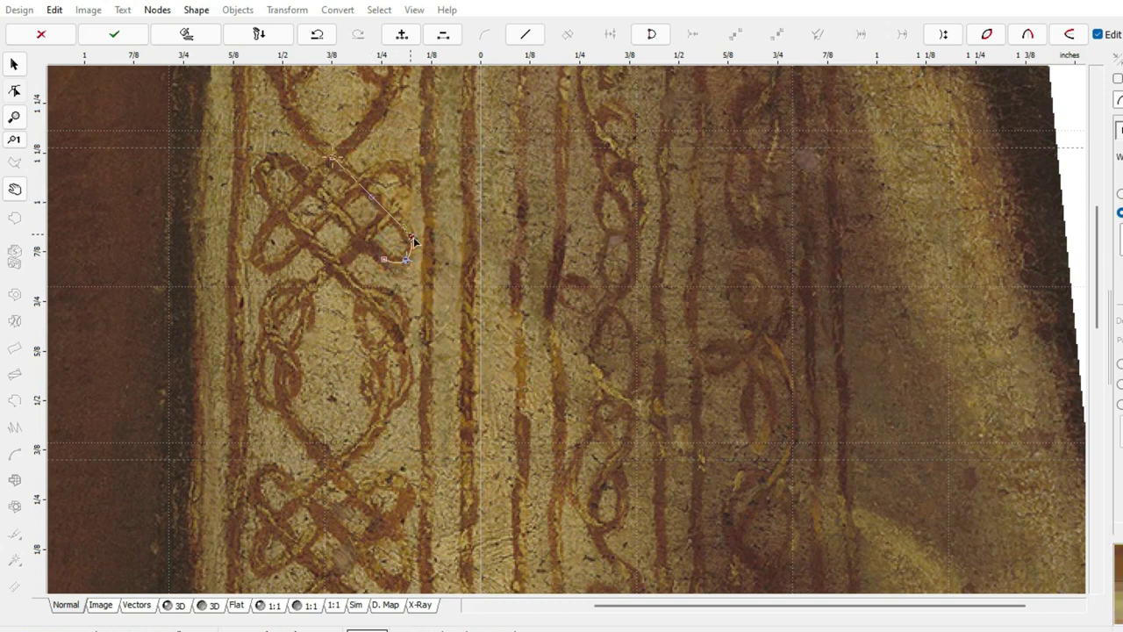
click(372, 197)
click(384, 260)
Trace nodes around the right and left knot loops and close the path at the start node.
click(290, 166)
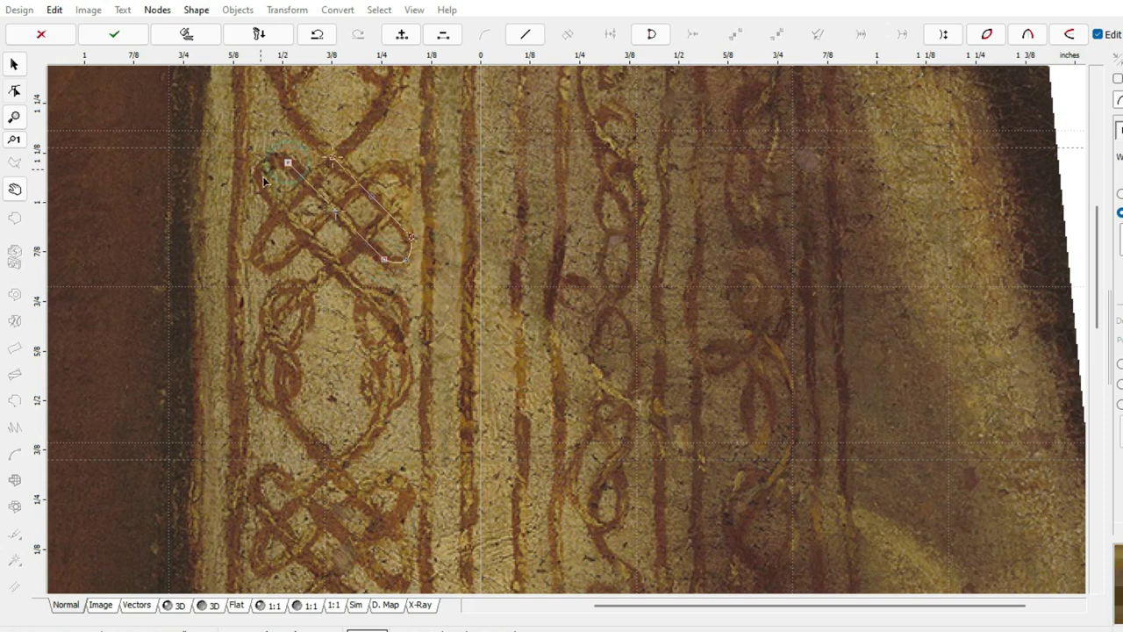
click(266, 188)
click(335, 267)
click(376, 167)
click(404, 169)
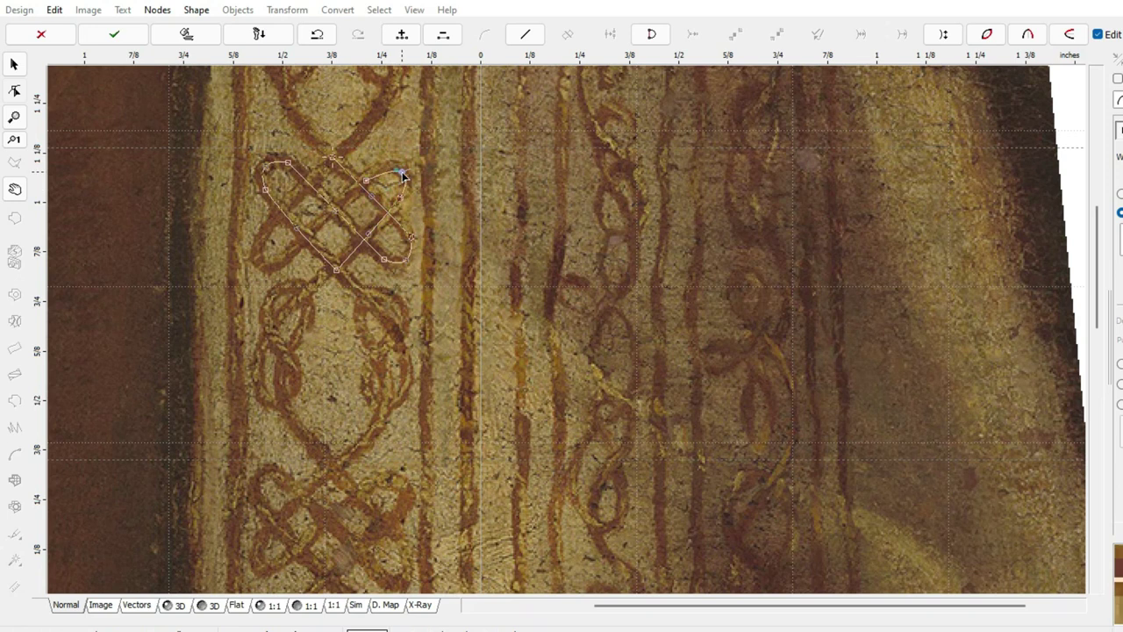
click(262, 235)
click(284, 261)
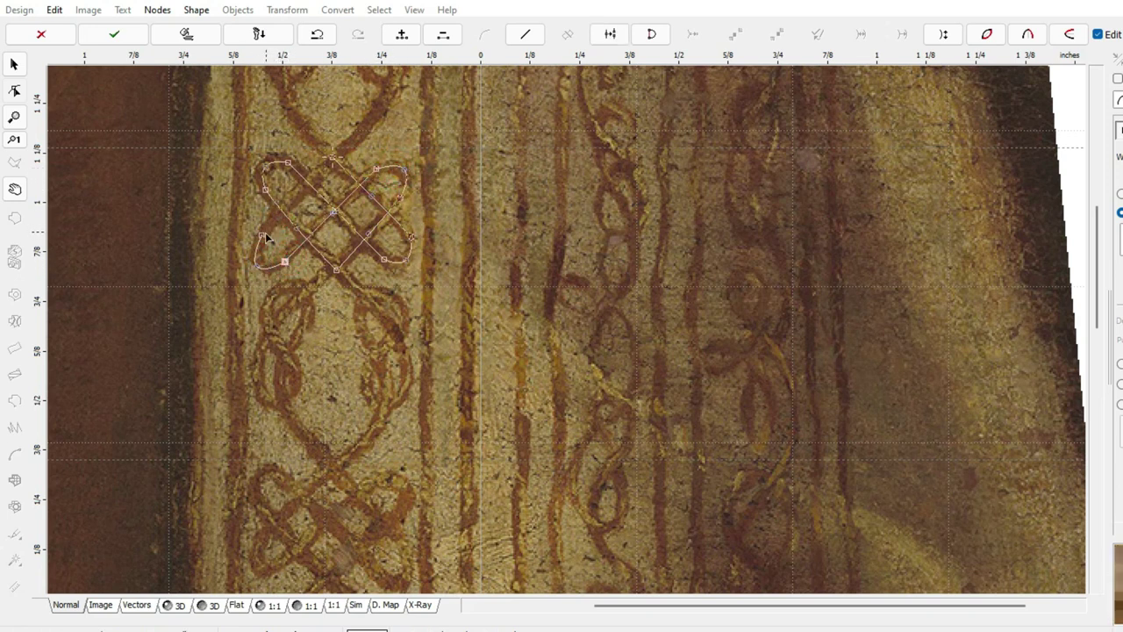
click(331, 163)
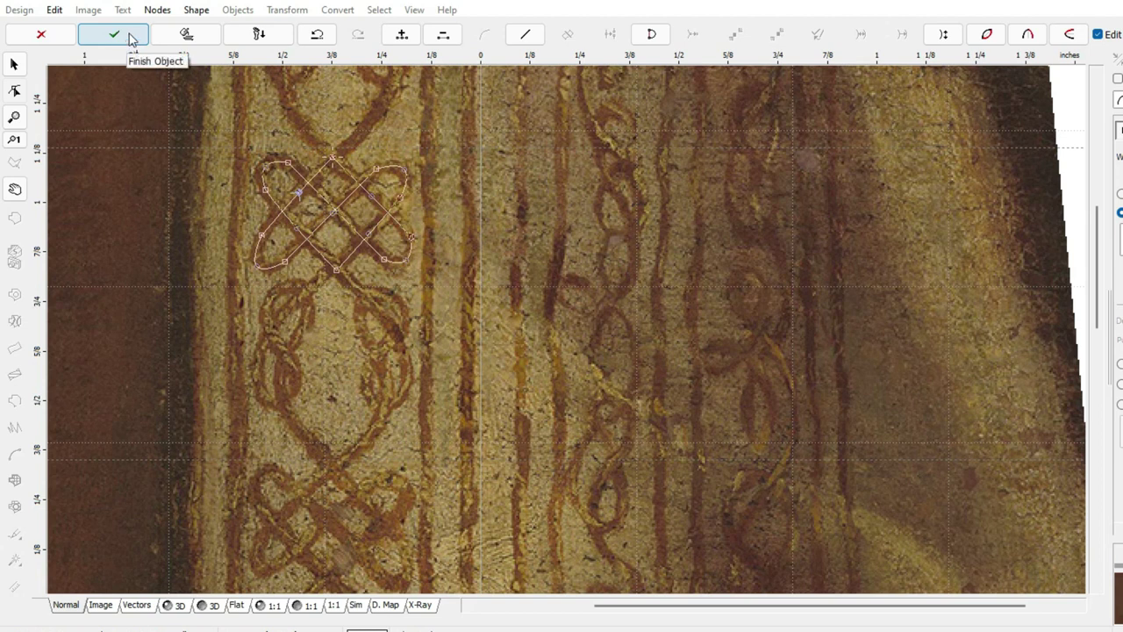
Complete the traced knot as an object and bring up its stitch parameters.
click(130, 39)
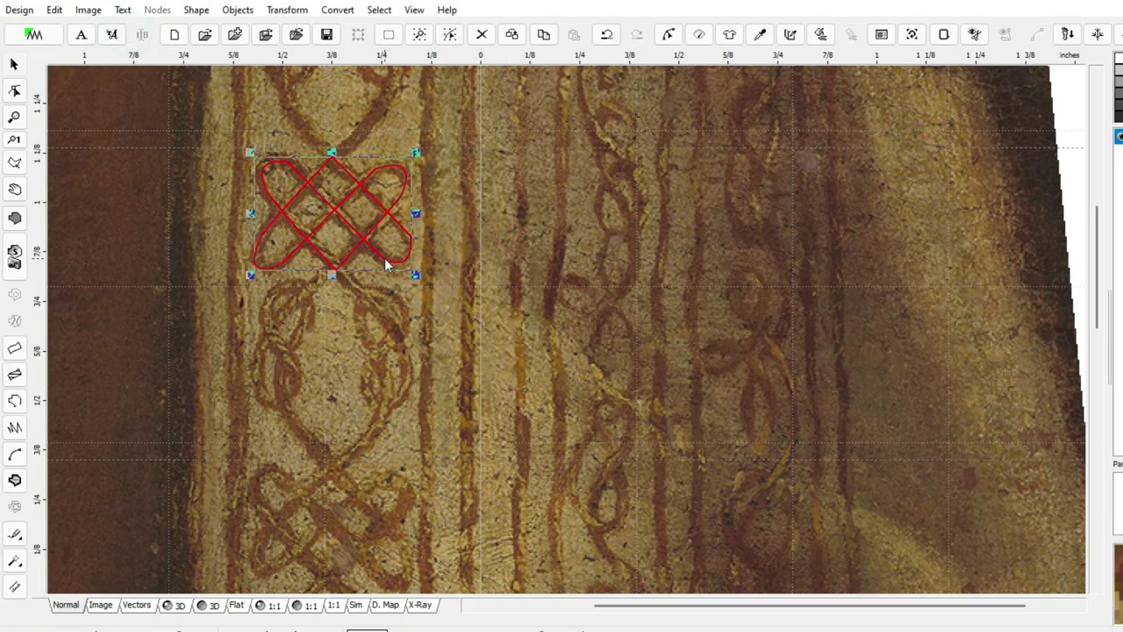
right_click(338, 215)
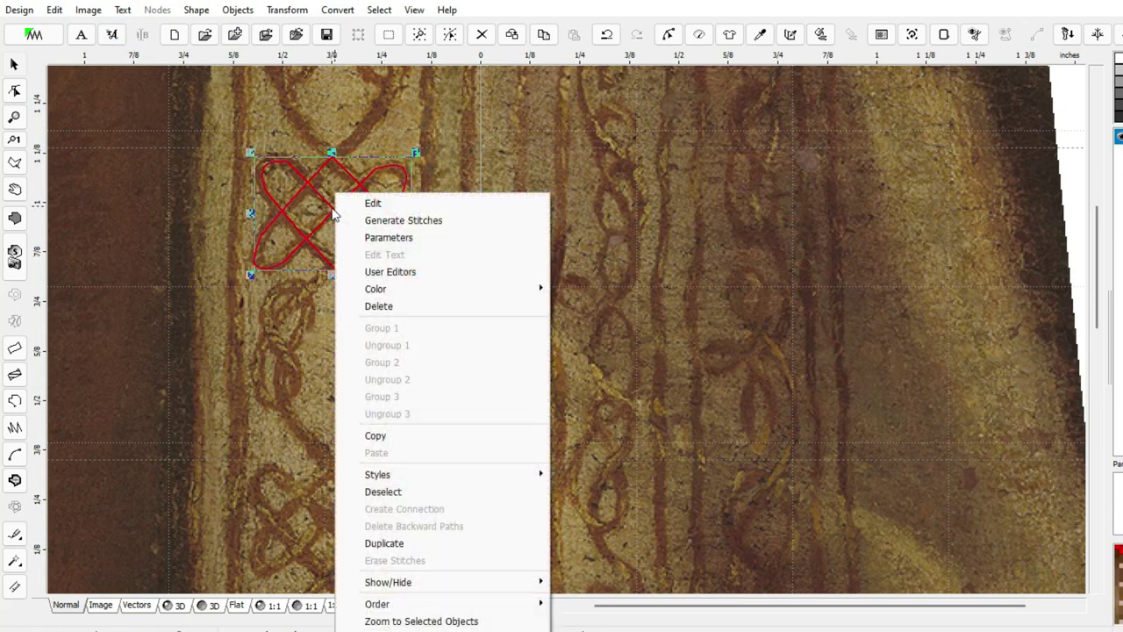
click(389, 249)
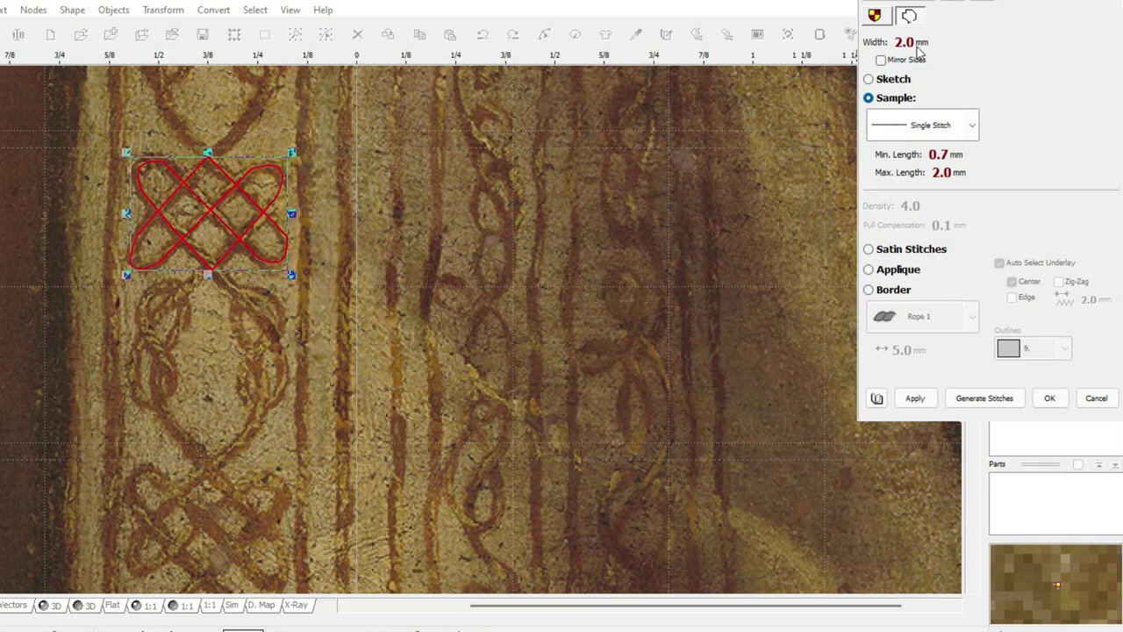
Generate Sketch stitches for the knot, preview them in 3D, and reopen its parameters.
click(869, 80)
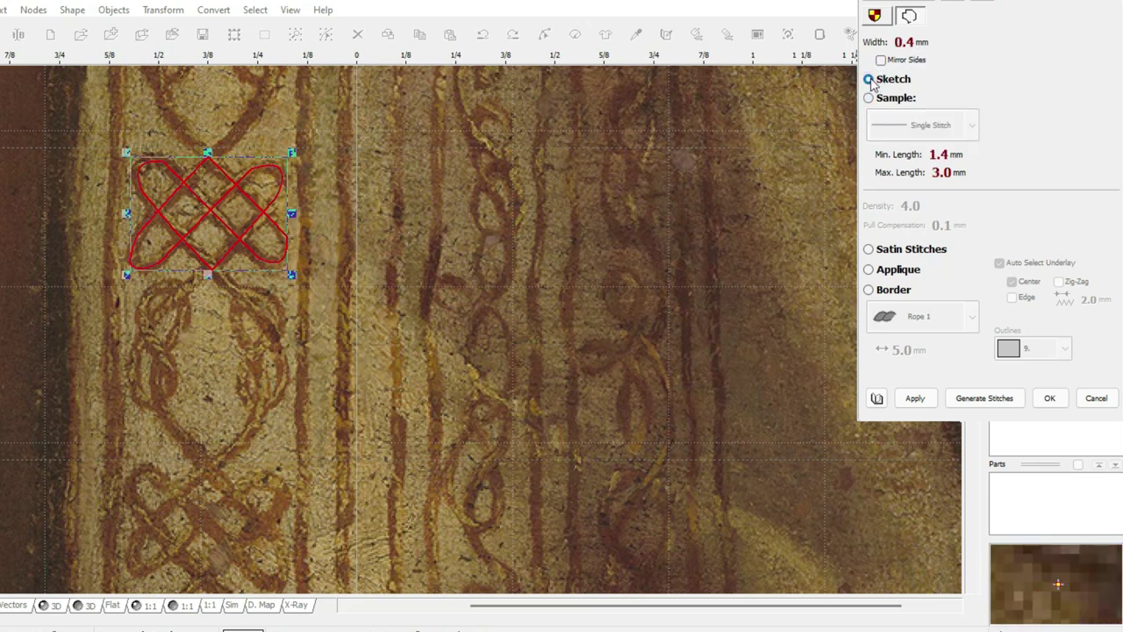
click(985, 397)
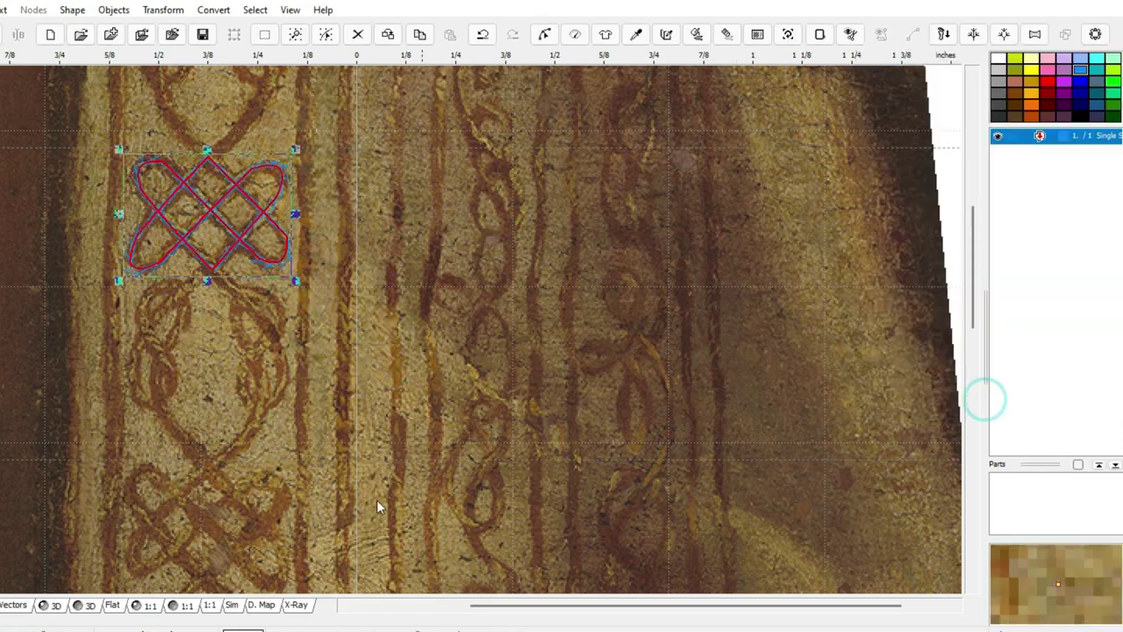
click(54, 608)
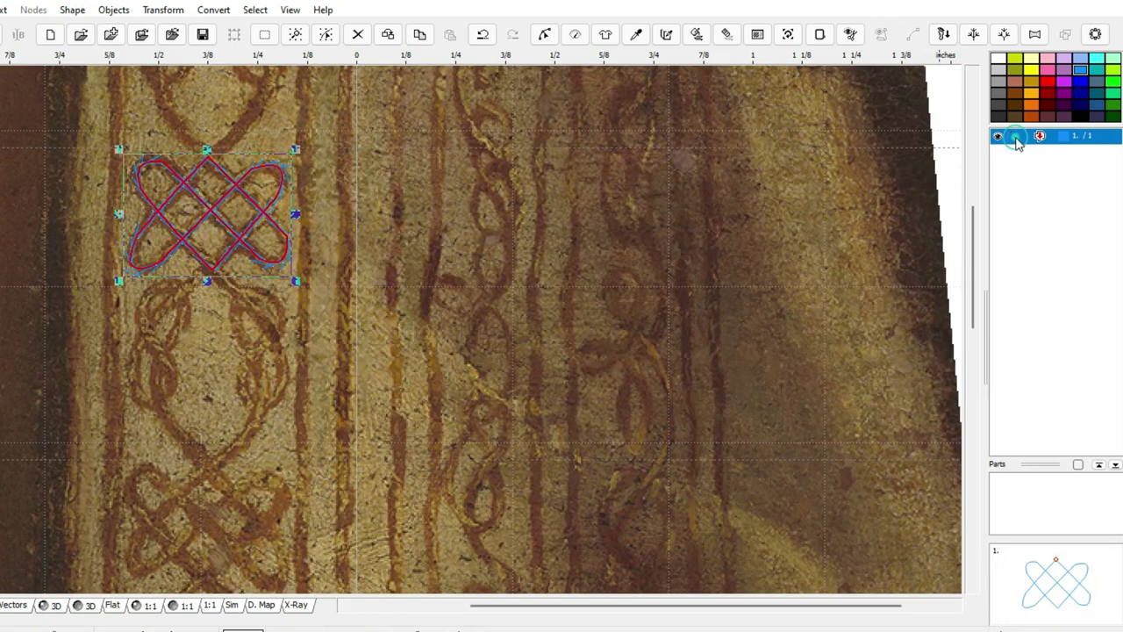
right_click(1016, 140)
click(990, 182)
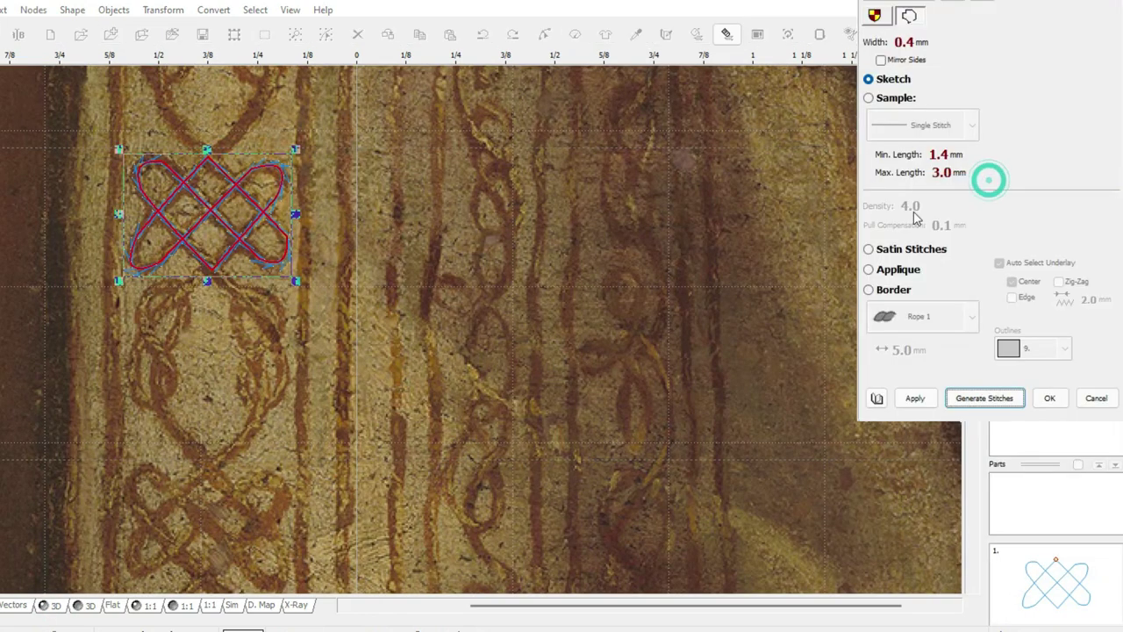
Set the knot's stitch type to Sample and, after browsing patterns, keep Single Stitch.
click(868, 97)
click(965, 127)
scroll(939, 226, down, 3)
scroll(928, 230, down, 3)
scroll(917, 259, up, 3)
scroll(921, 243, down, 3)
scroll(921, 242, down, 1)
scroll(920, 242, down, 1)
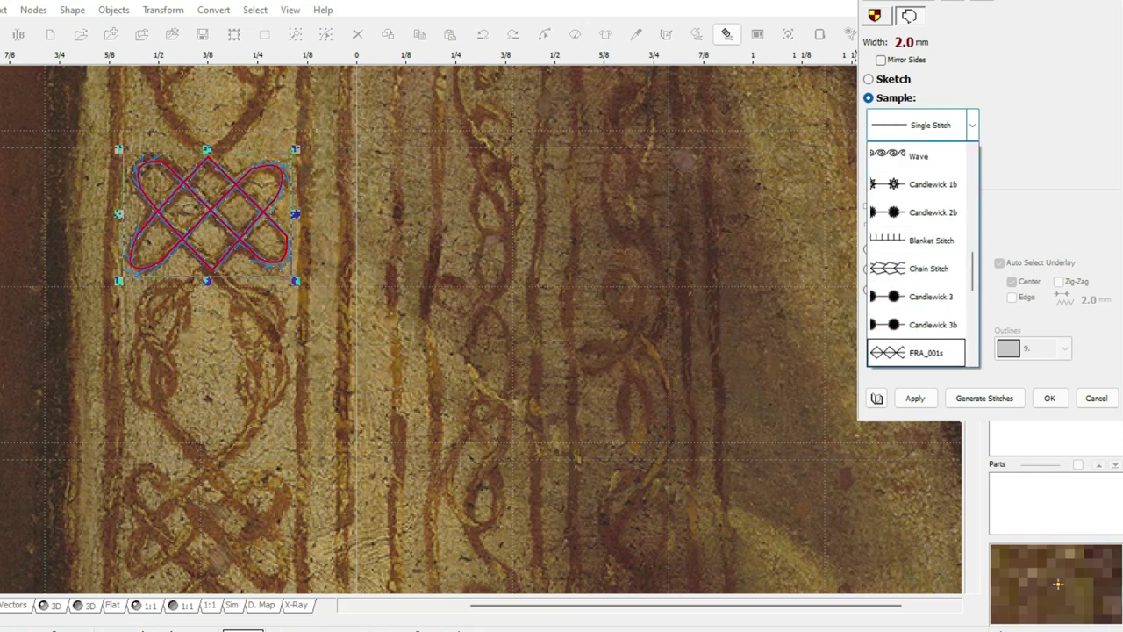
scroll(909, 313, up, 4)
scroll(906, 312, down, 2)
scroll(918, 290, up, 5)
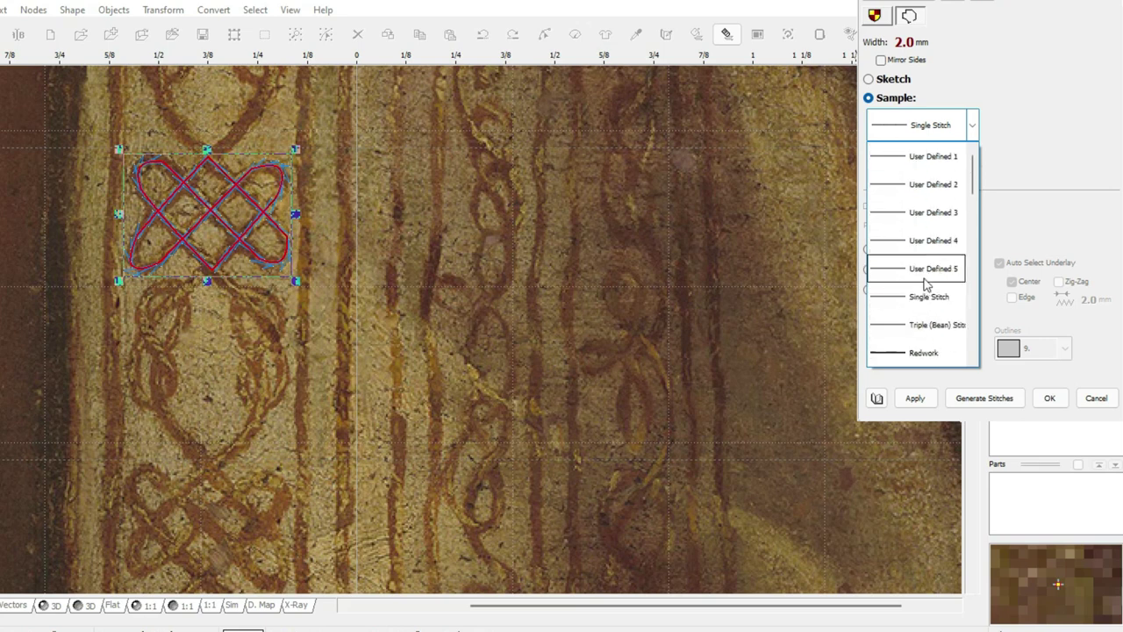
scroll(924, 290, down, 1)
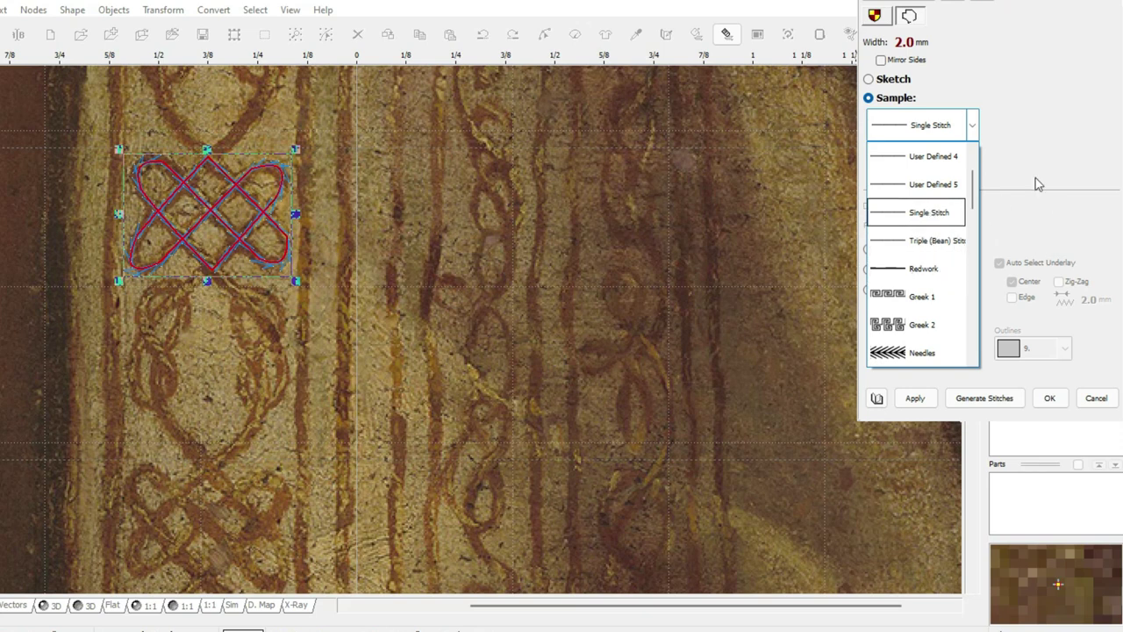
click(1014, 134)
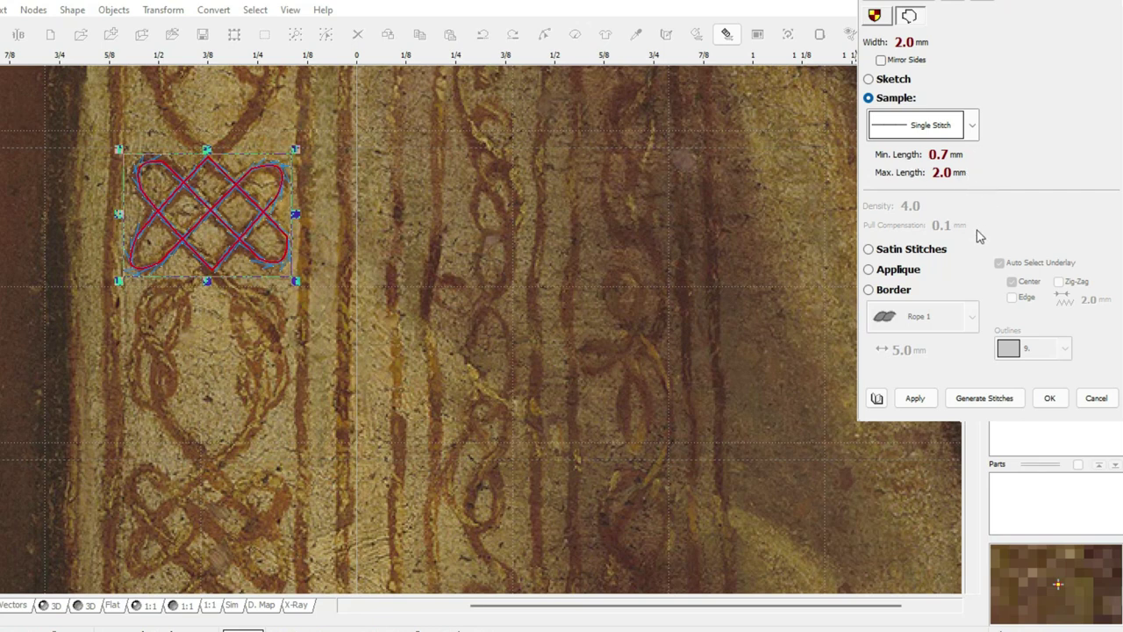
Generate satin stitches at density 6.0 for the knot and review them in 3D 1:1.
click(913, 249)
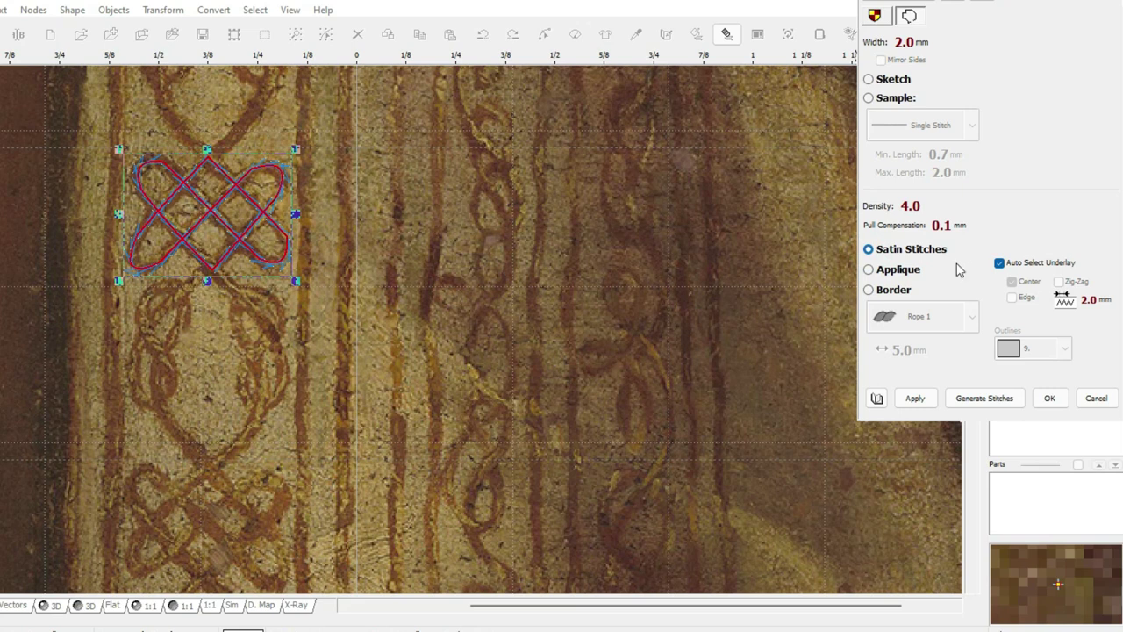
scroll(917, 211, up, 1)
scroll(918, 211, up, 17)
scroll(918, 210, down, 1)
click(983, 399)
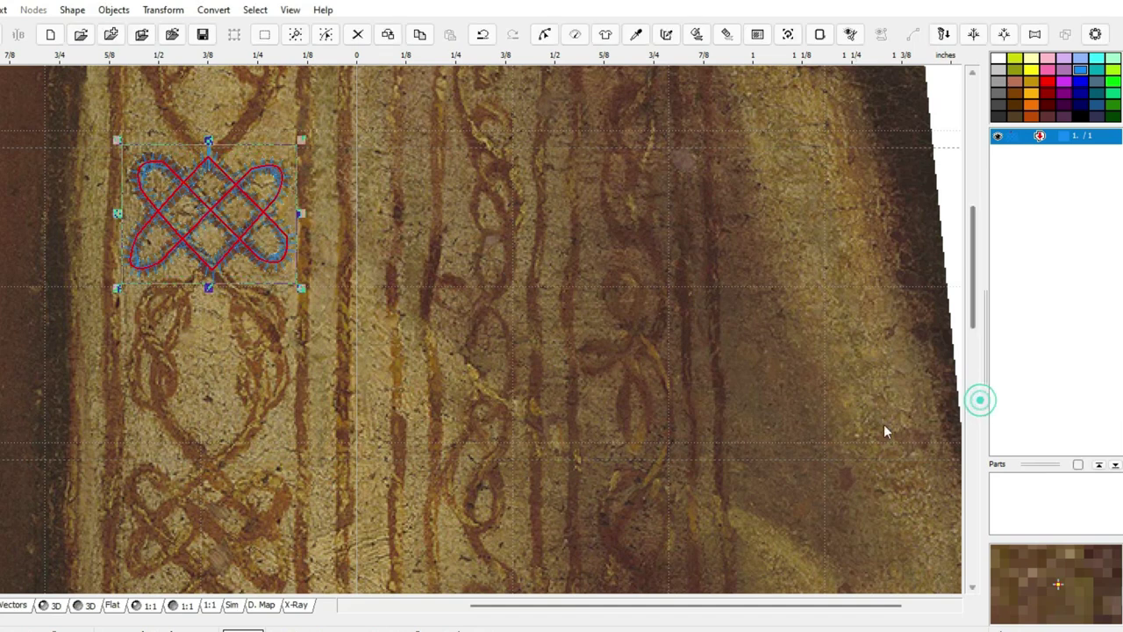
click(150, 606)
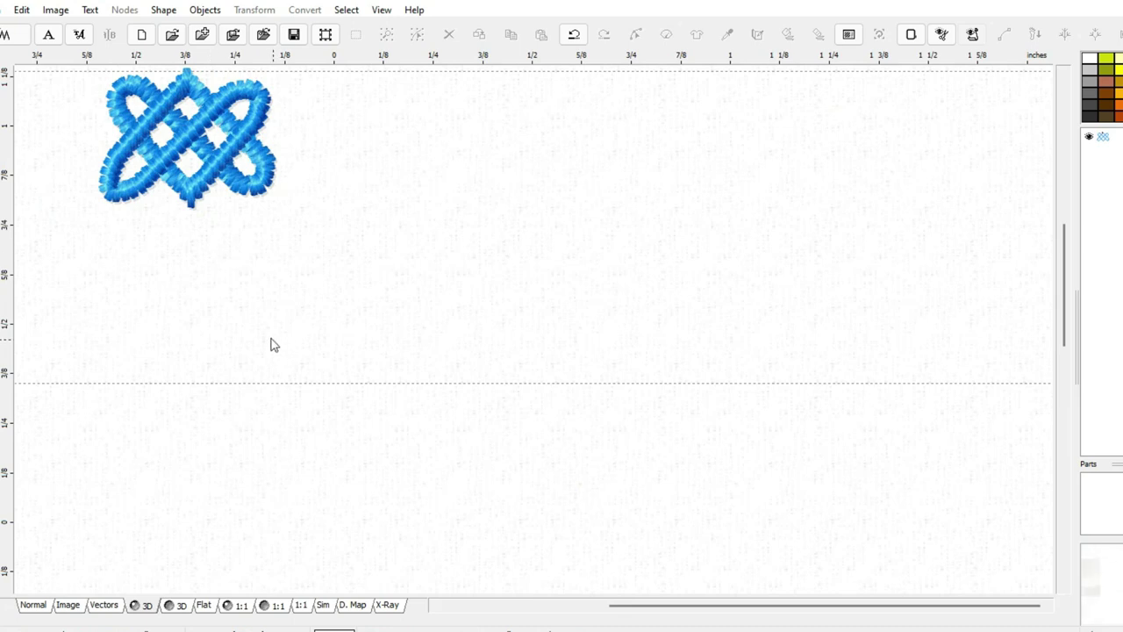
scroll(88, 183, down, 3)
scroll(405, 150, up, 3)
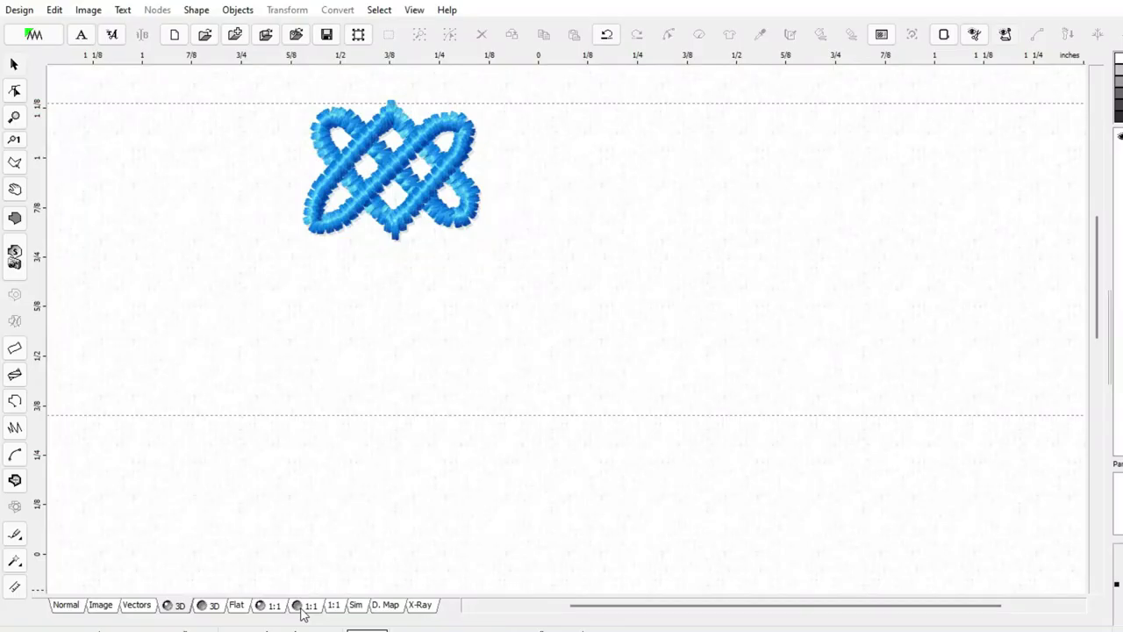
click(63, 608)
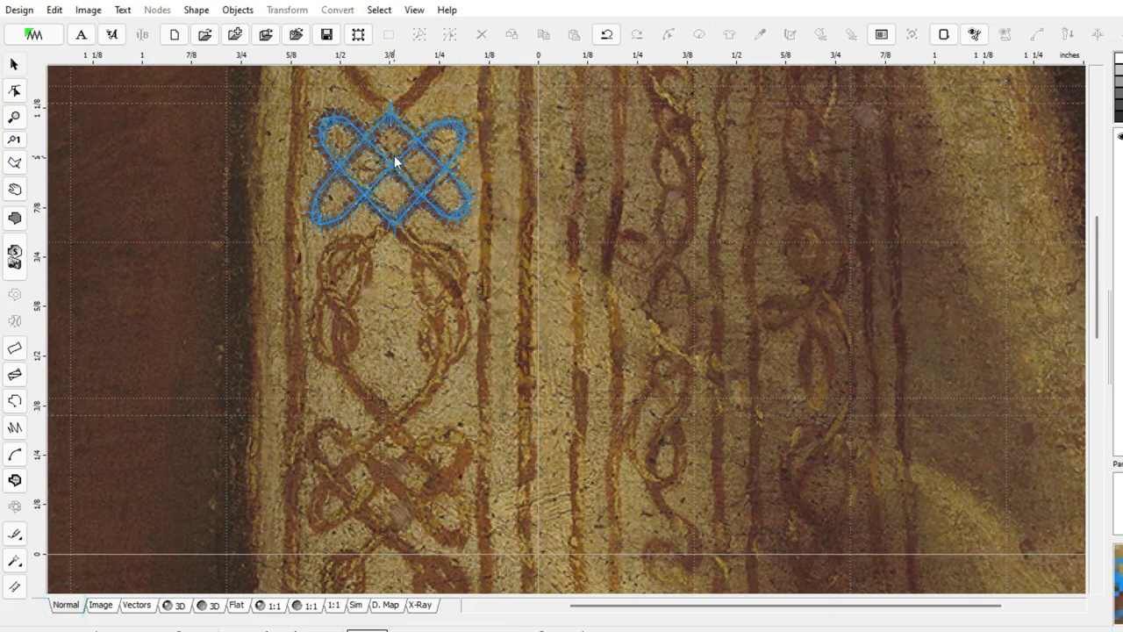
Switch the knot's parameters to a Border with Rope 1 style and generate the stitches.
right_click(395, 156)
click(472, 201)
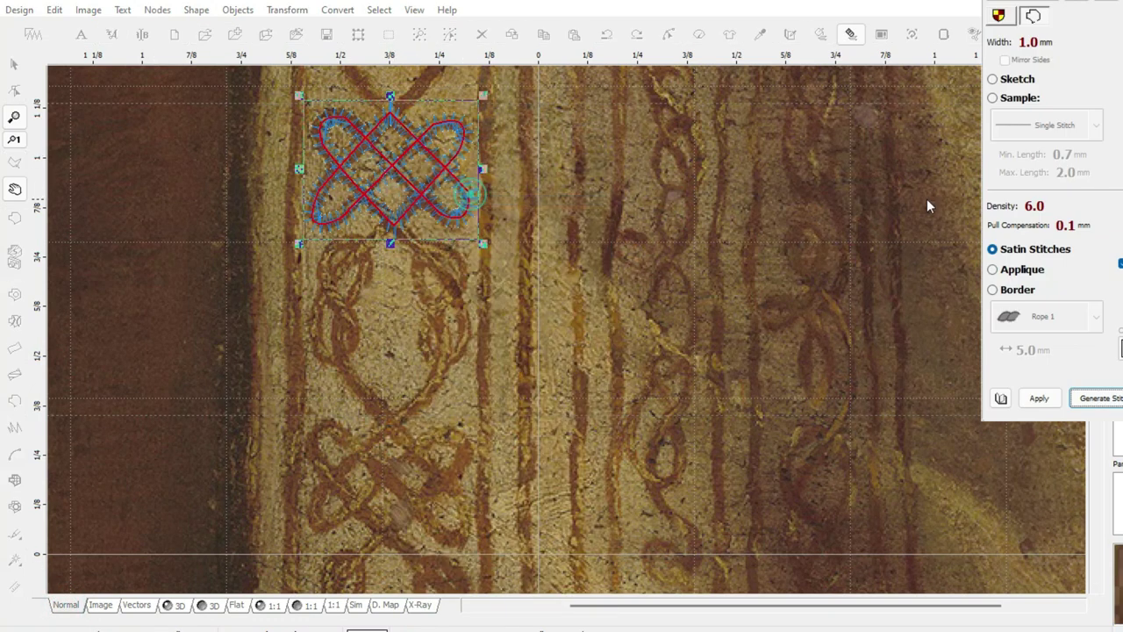
click(992, 290)
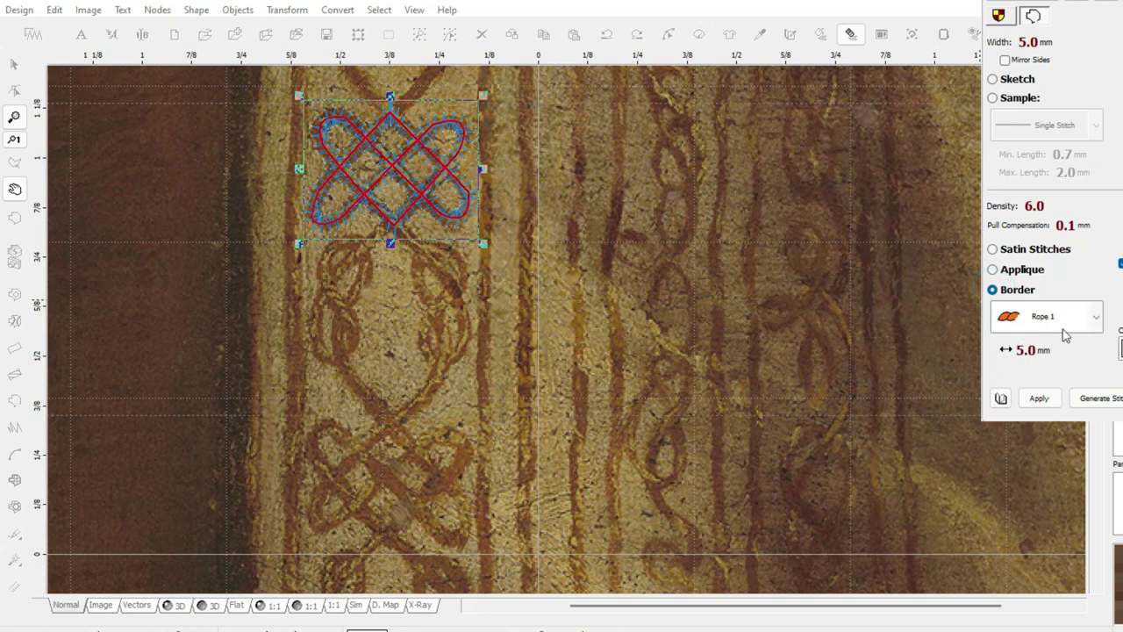
click(1096, 316)
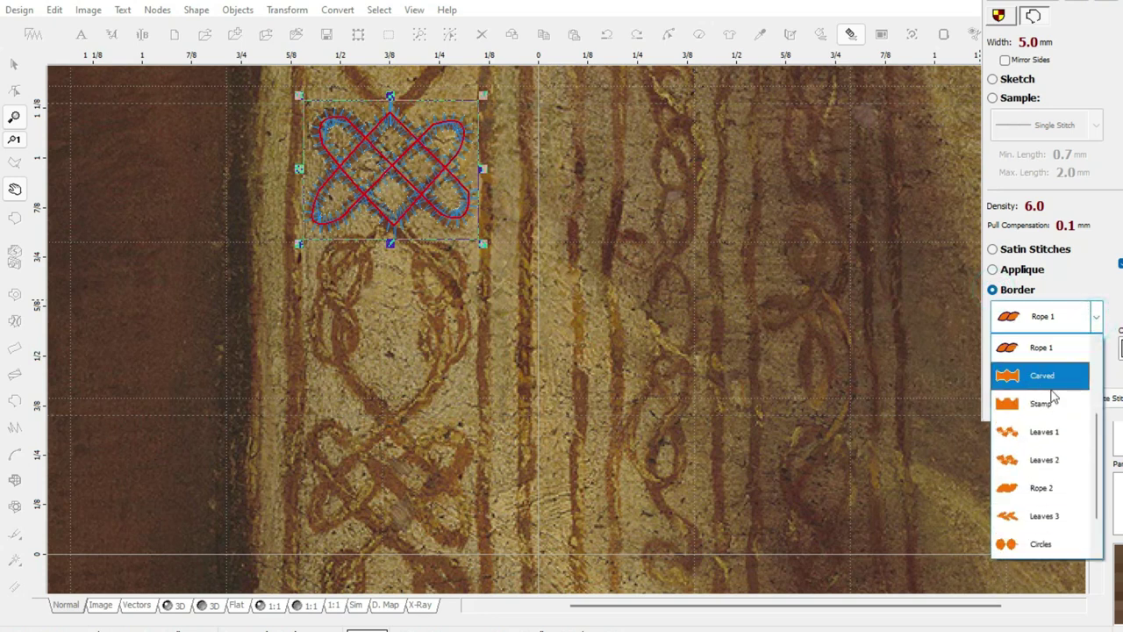
scroll(1063, 455, down, 1)
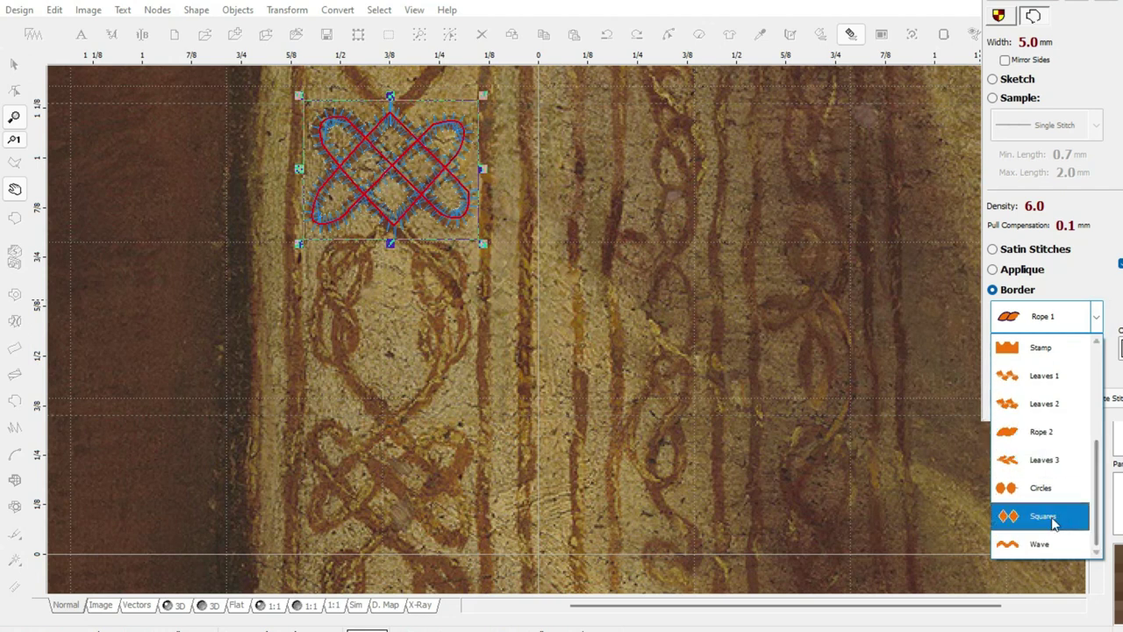
scroll(1035, 452, up, 2)
click(1042, 483)
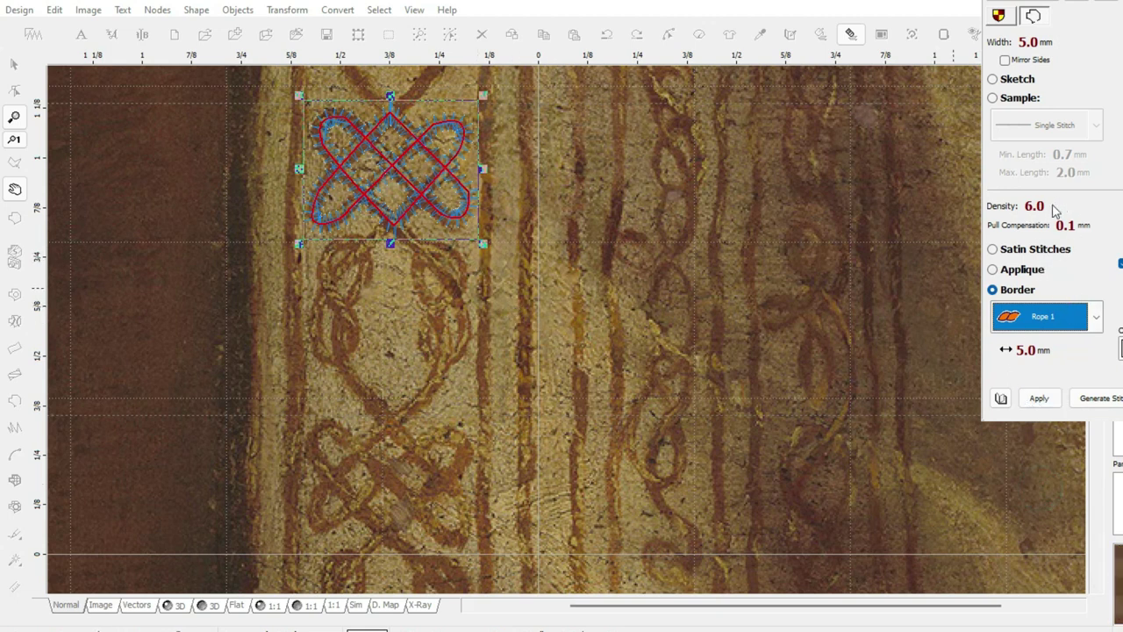
click(1118, 399)
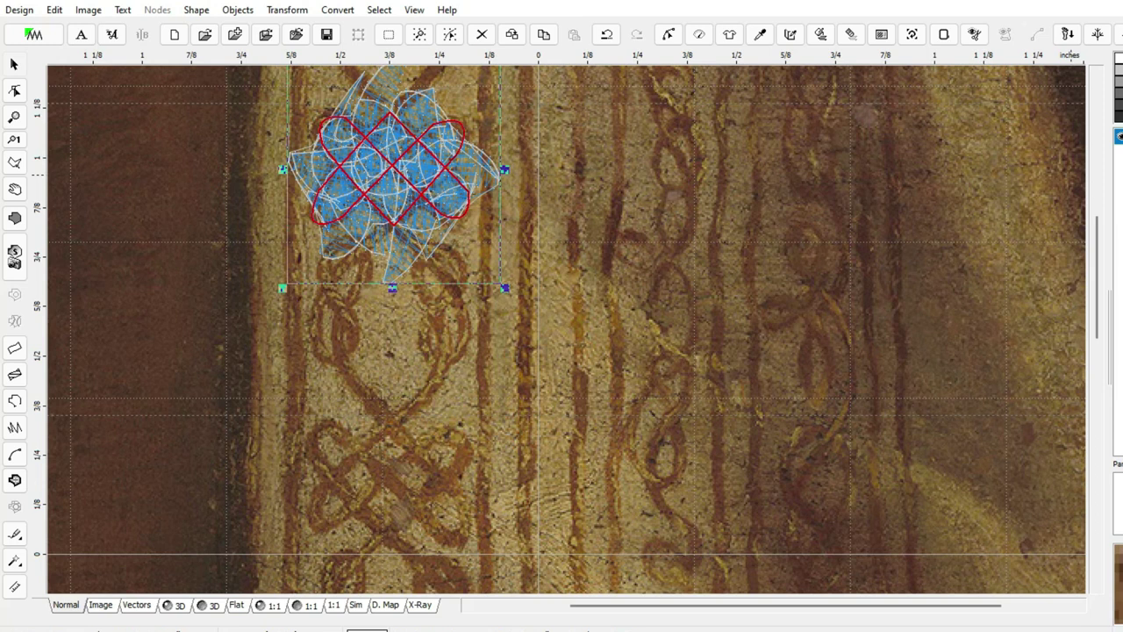
Reapply the Rope 1 border, giving it 1.1 mm size at density 2.2.
right_click(1035, 140)
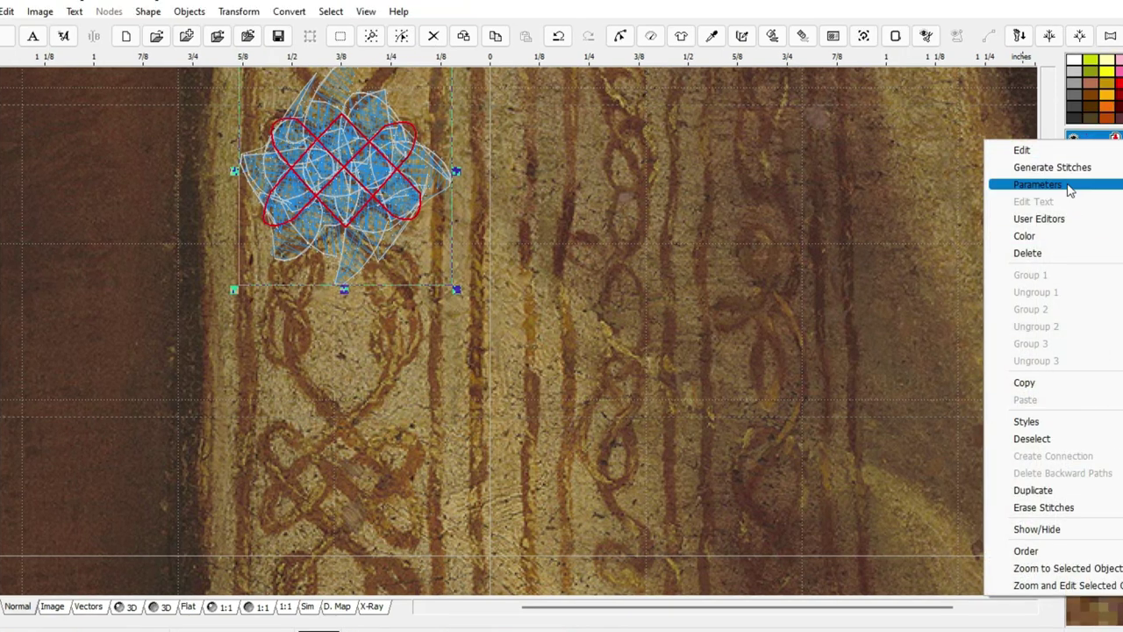
click(1117, 181)
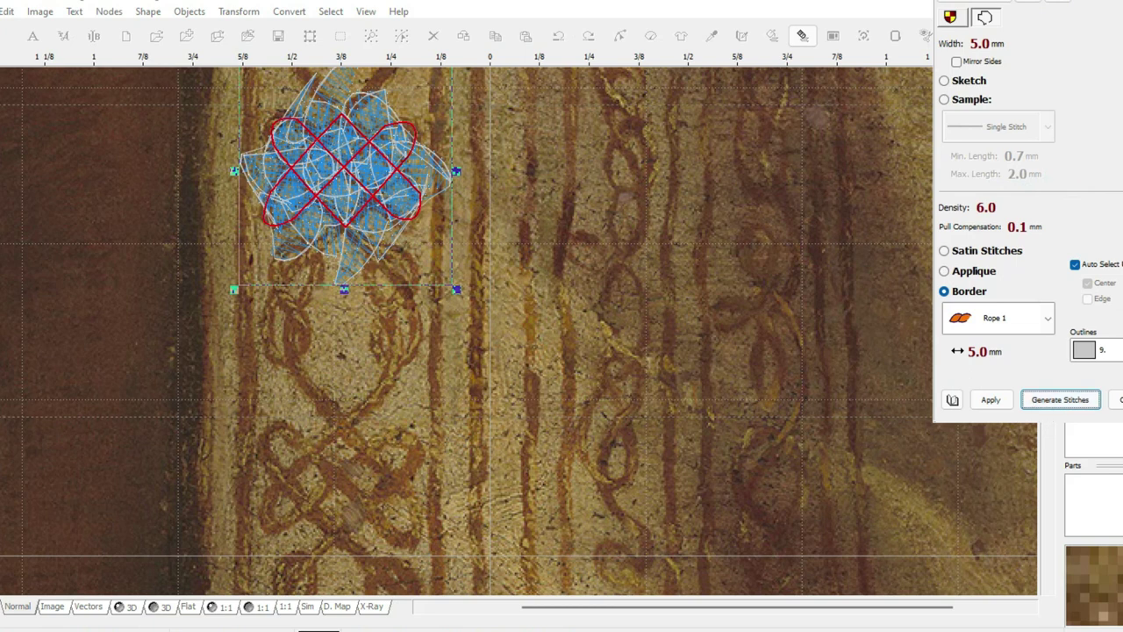
click(1009, 318)
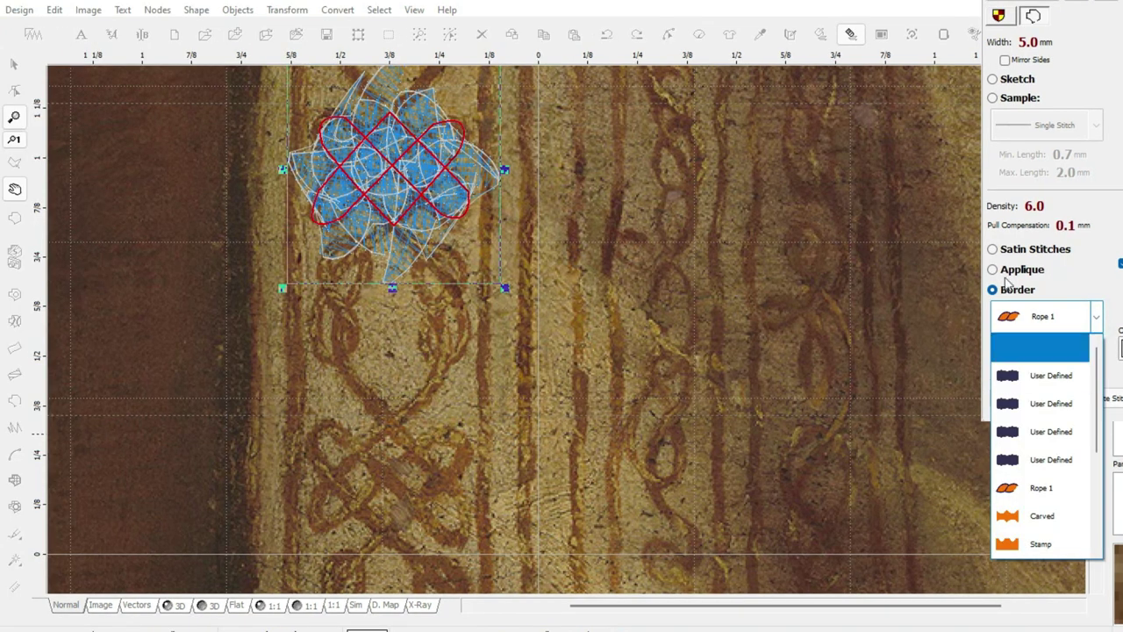
click(1112, 186)
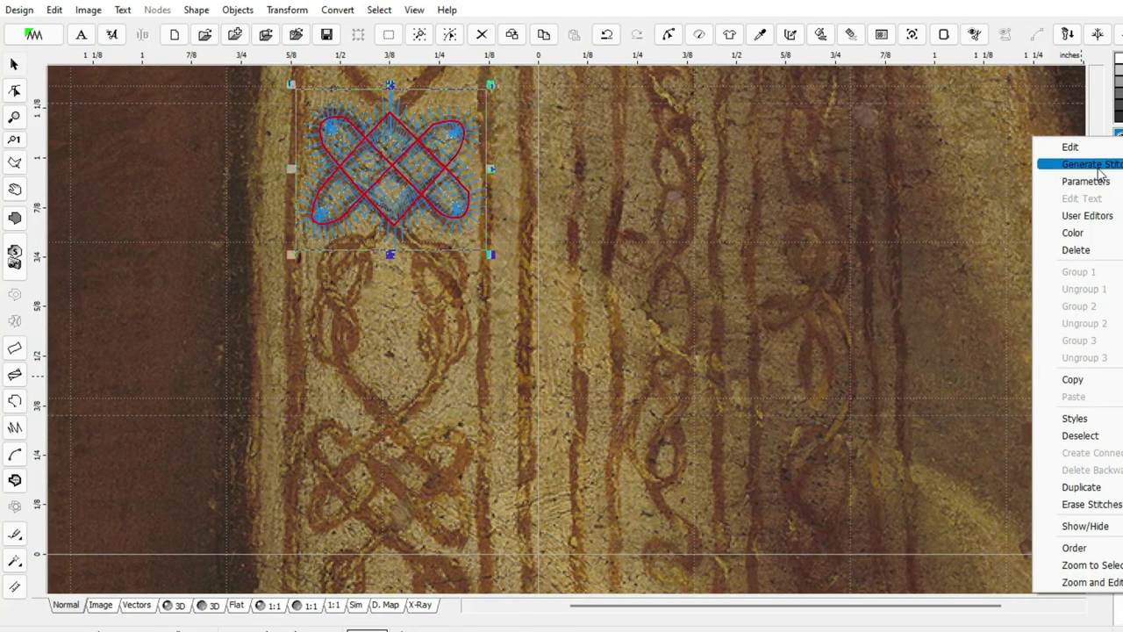
click(1099, 167)
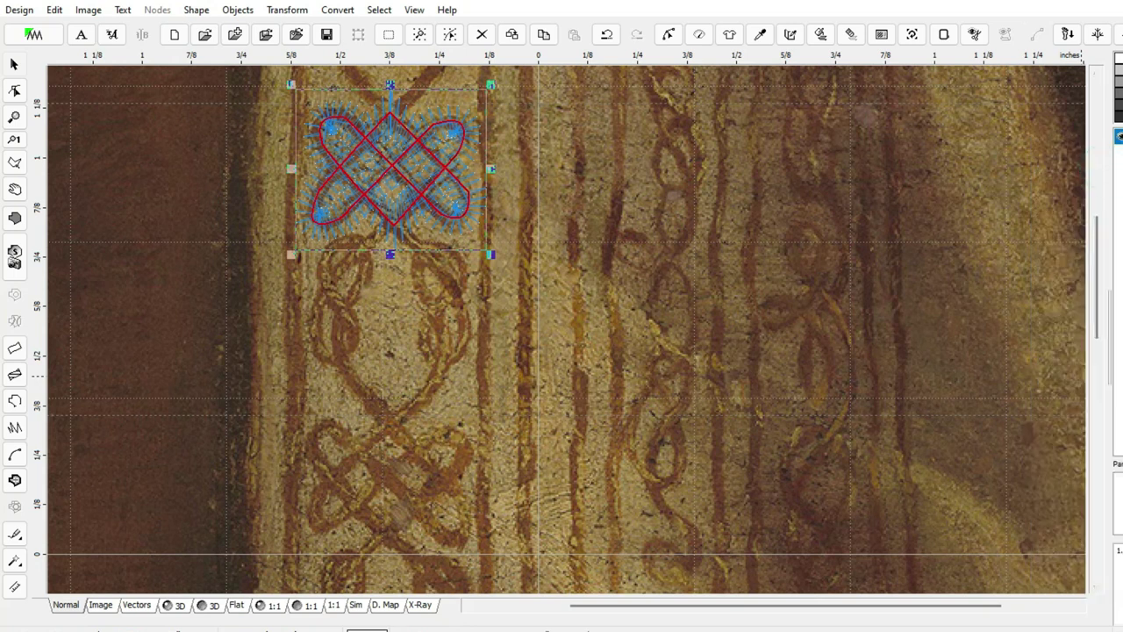
click(1088, 182)
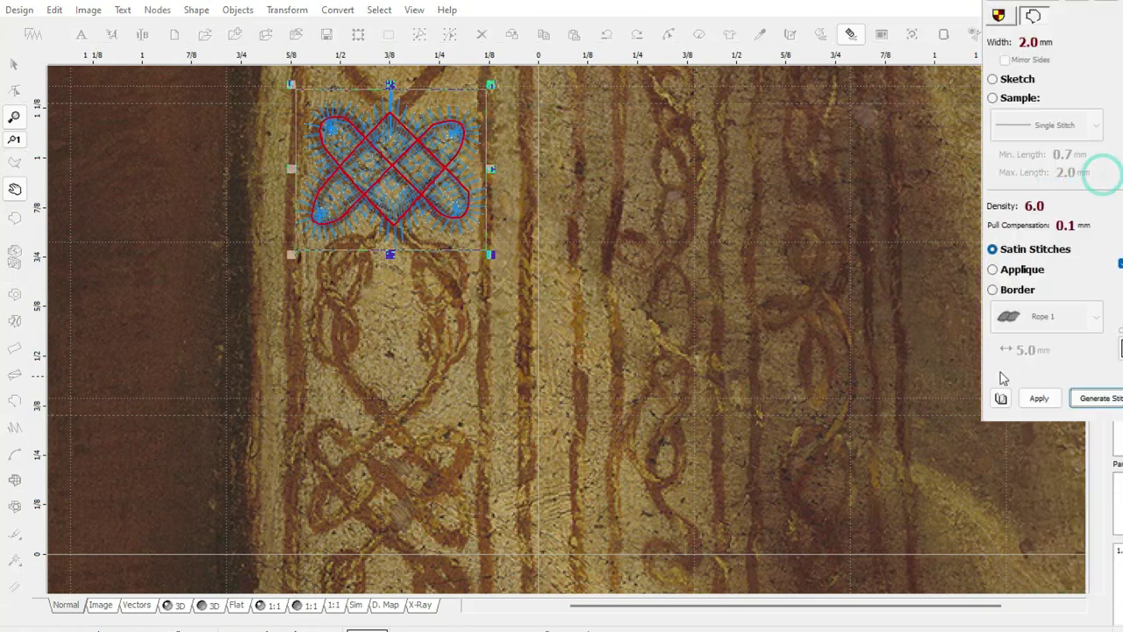
click(992, 290)
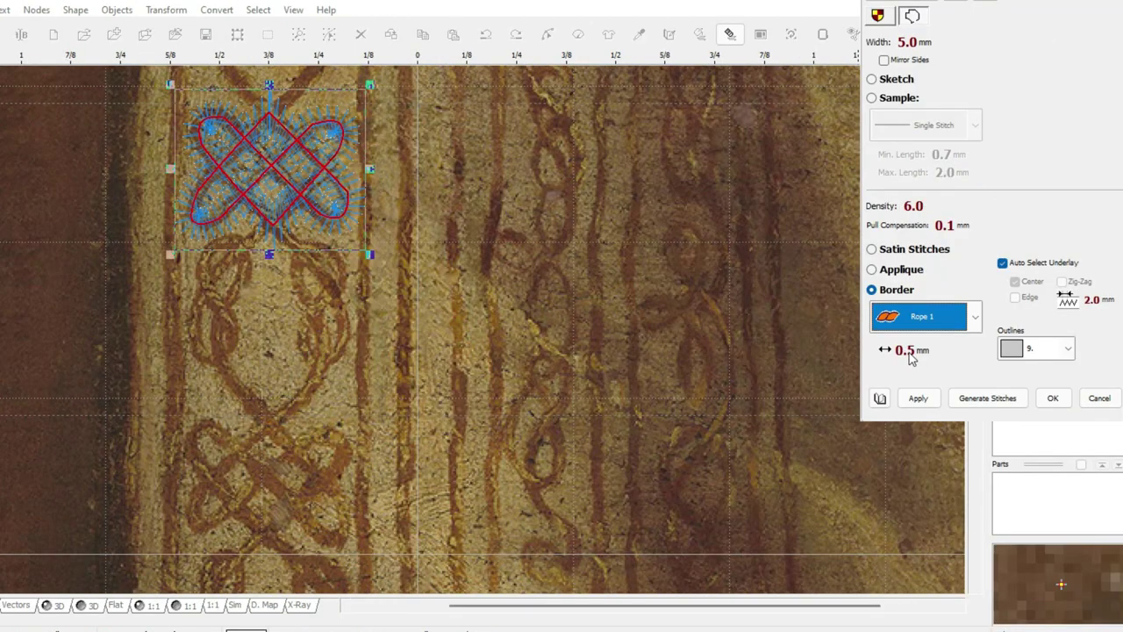
scroll(911, 354, up, 6)
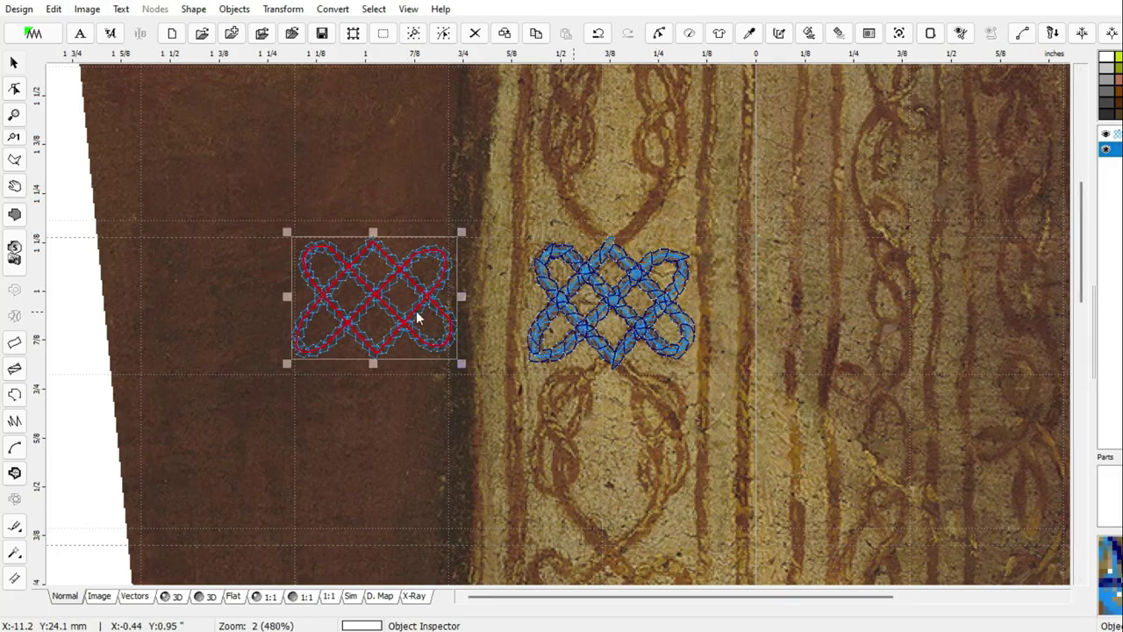
Duplicate the stitched centre knot and drag the copy below the left knot.
click(610, 297)
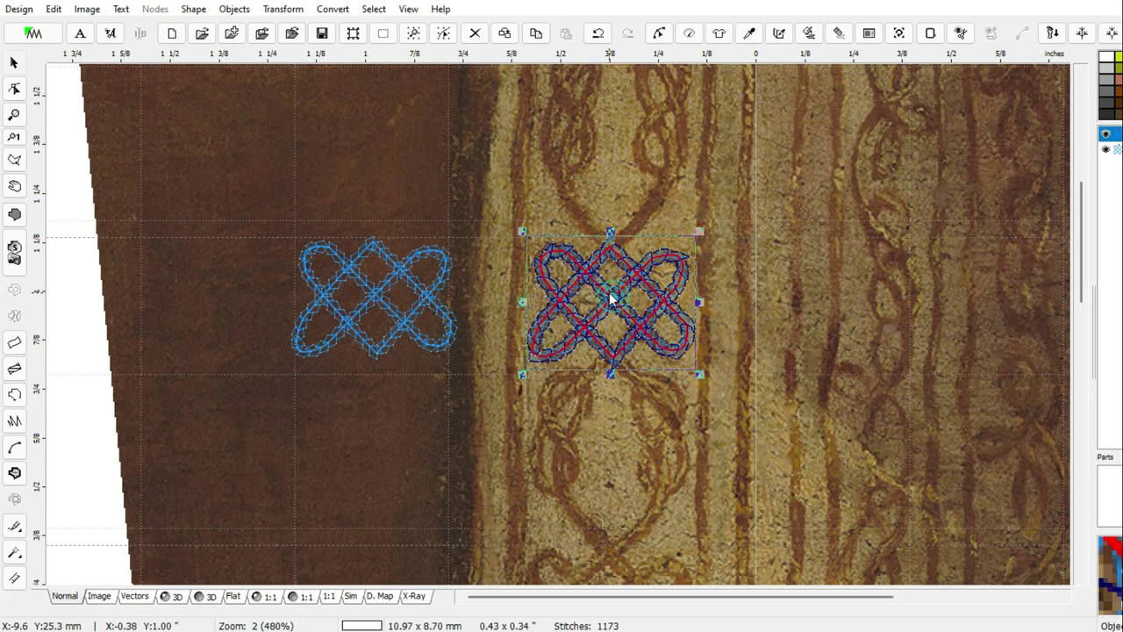
right_click(610, 297)
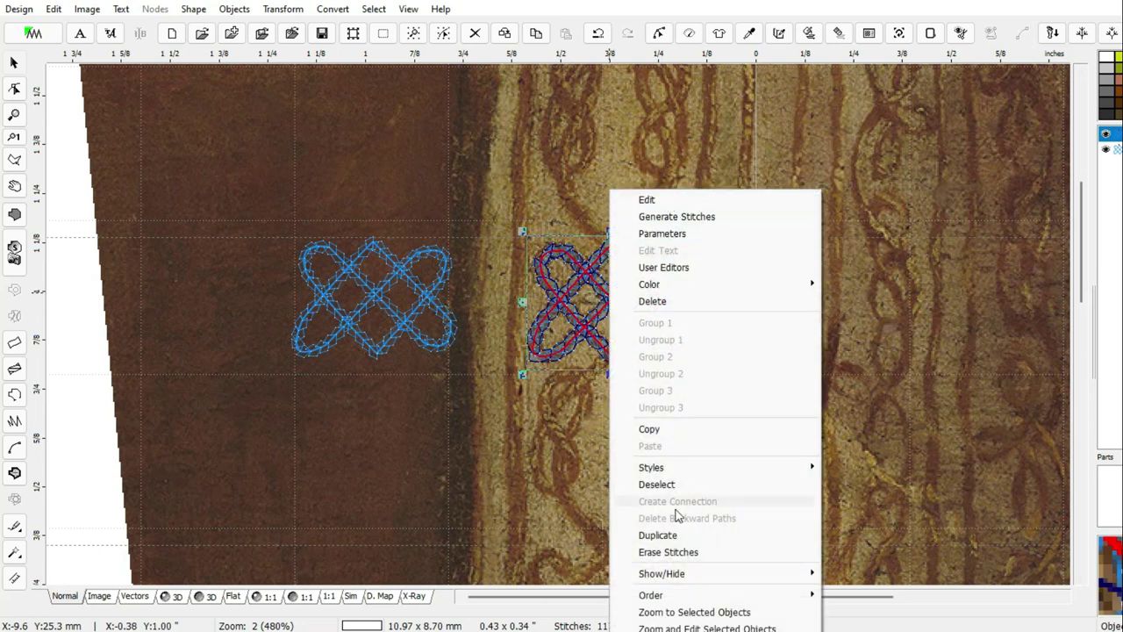
click(662, 535)
scroll(619, 328, down, 1)
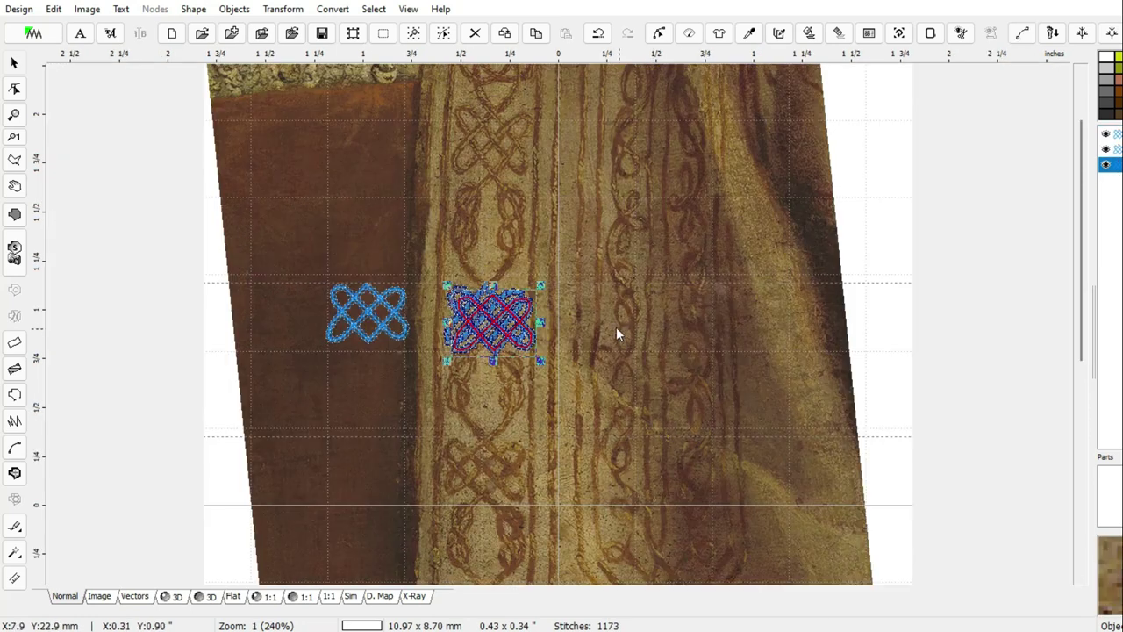
scroll(412, 387, up, 1)
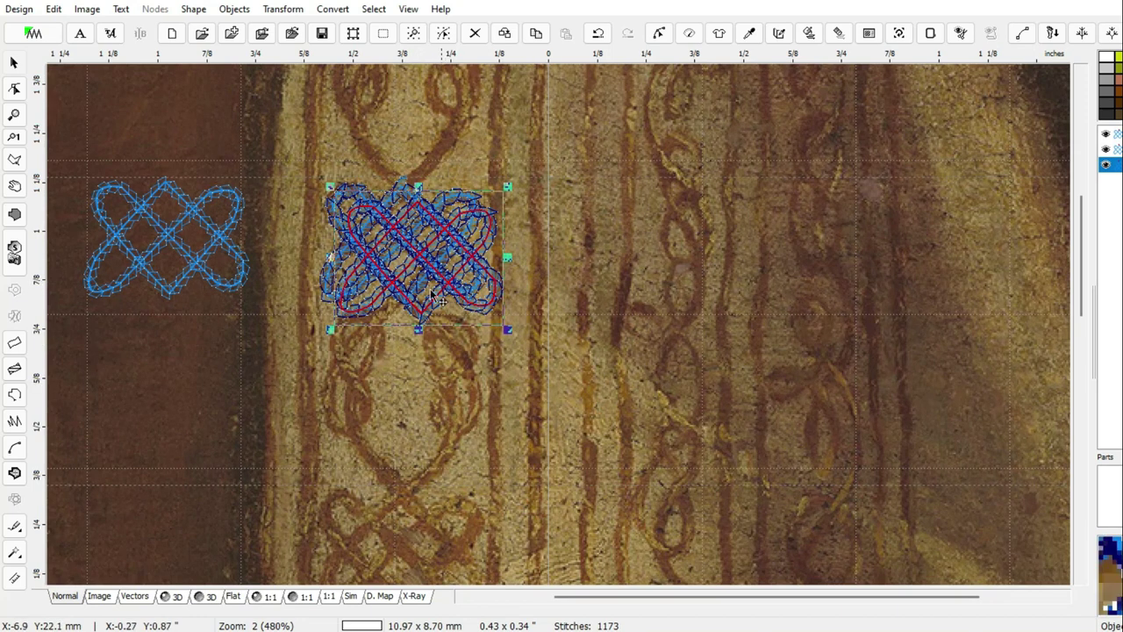
drag(386, 321, 205, 399)
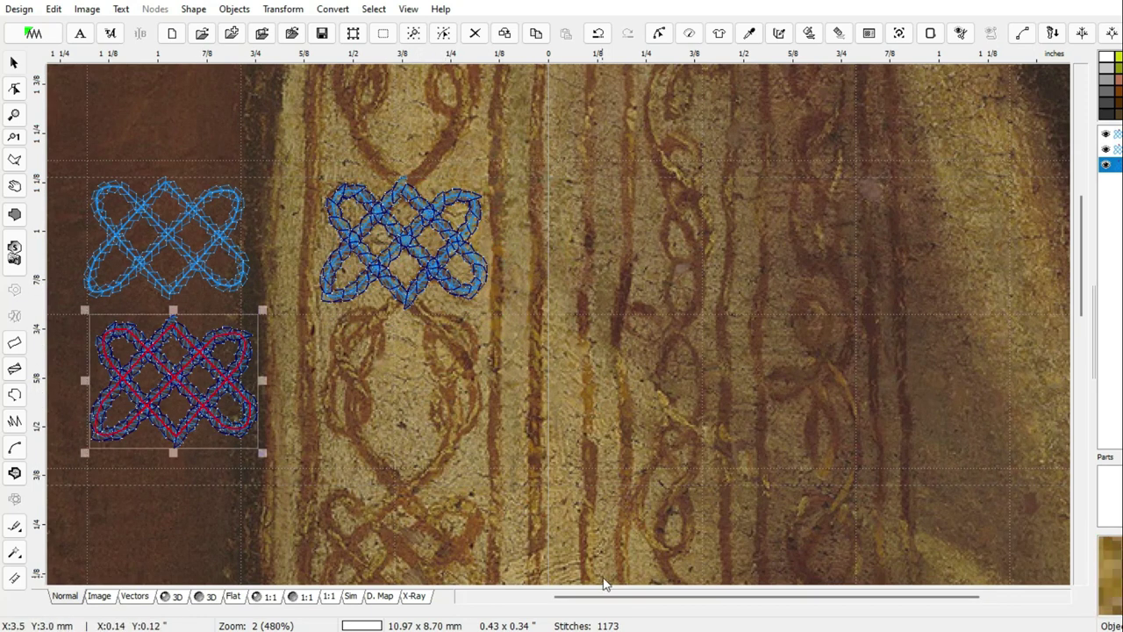
drag(602, 596, 553, 598)
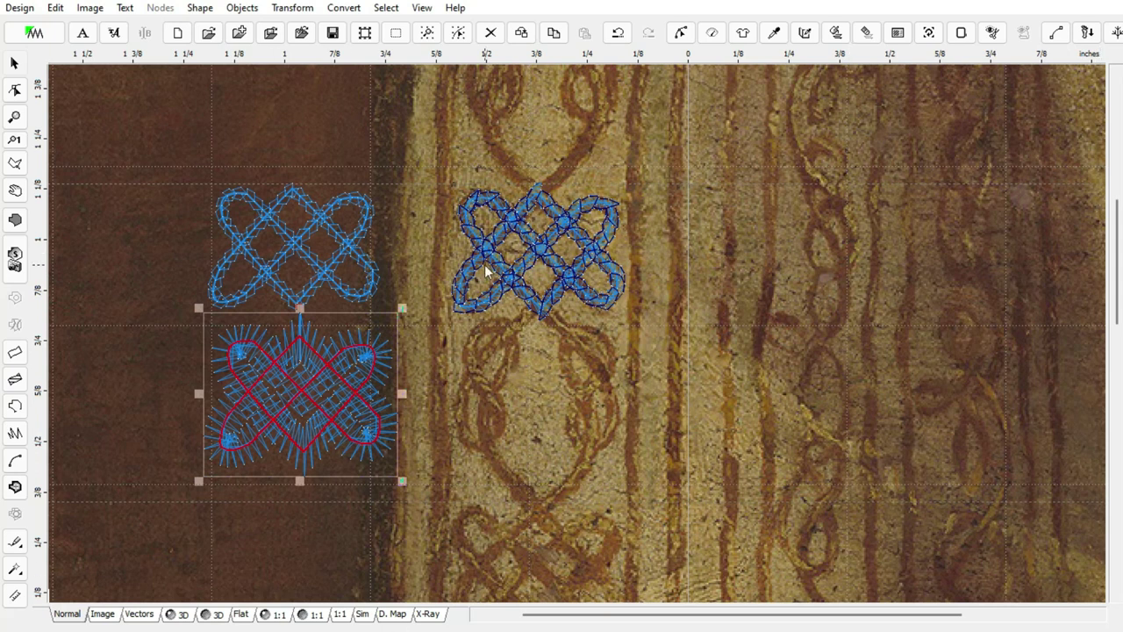
Select the upper-left knot and open it for node editing.
click(303, 249)
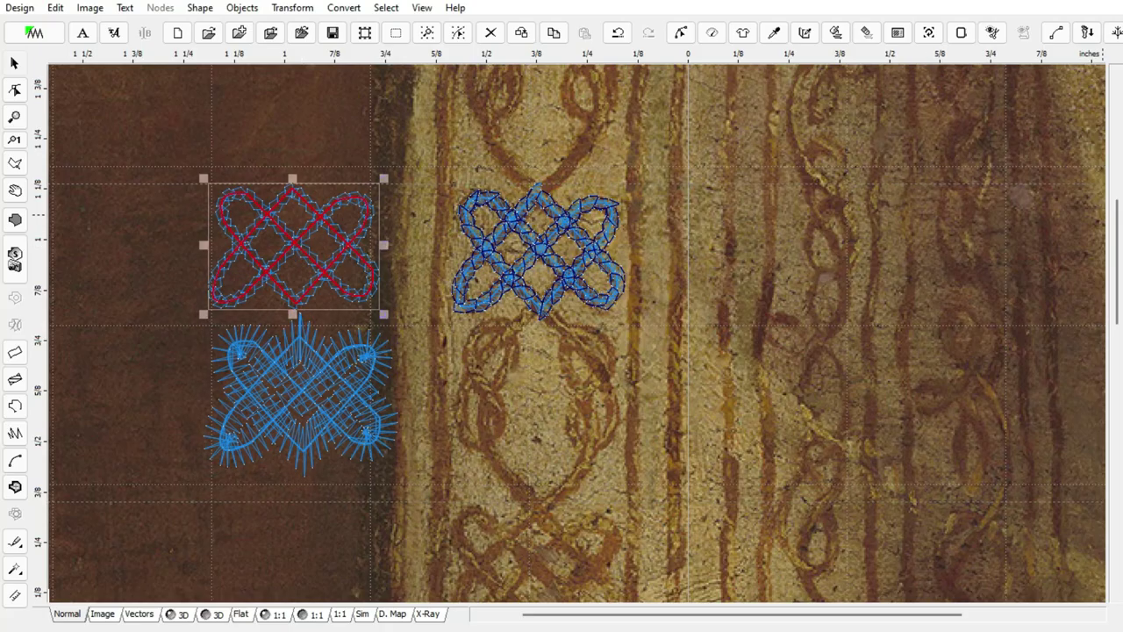
right_click(1053, 156)
click(1080, 163)
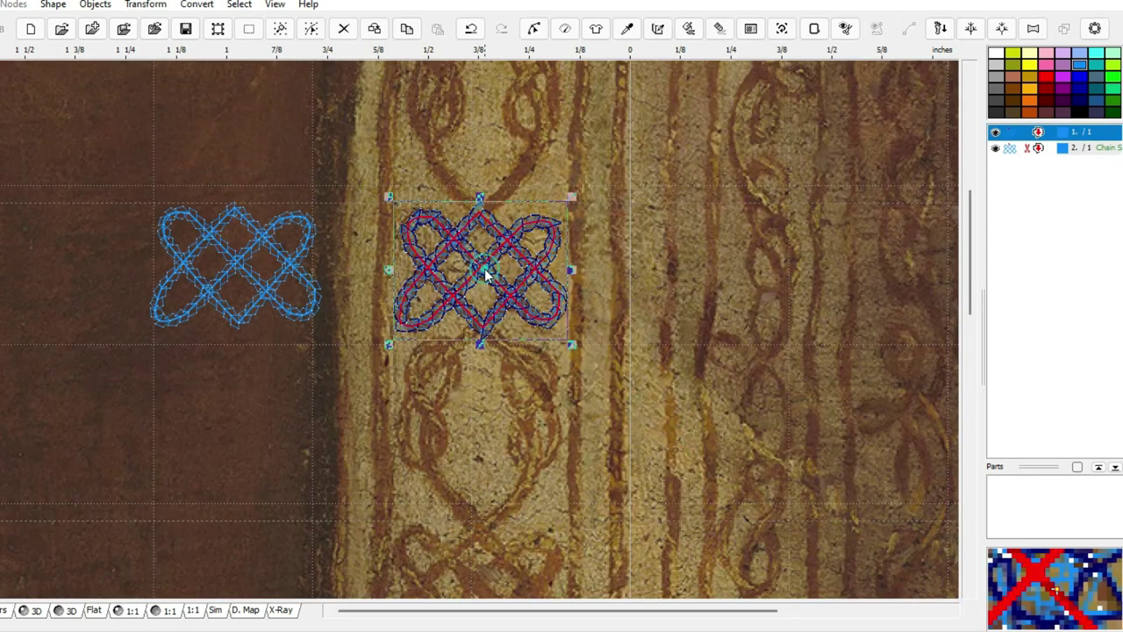
Delete the centre knot and move the chain-stitched knot onto the centre column.
right_click(974, 152)
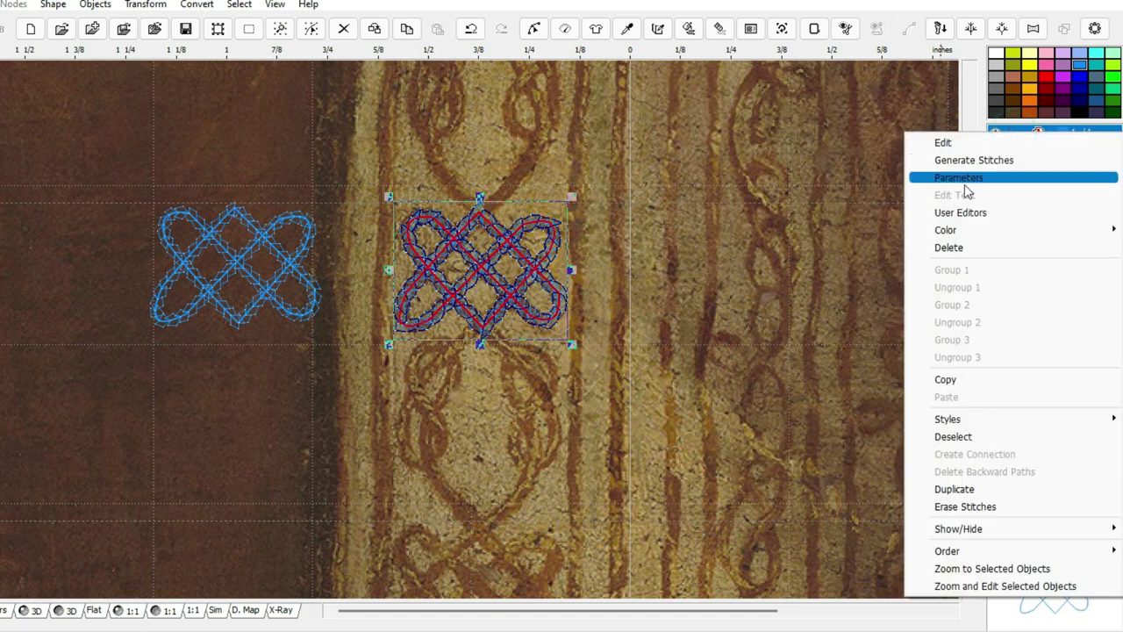
click(963, 252)
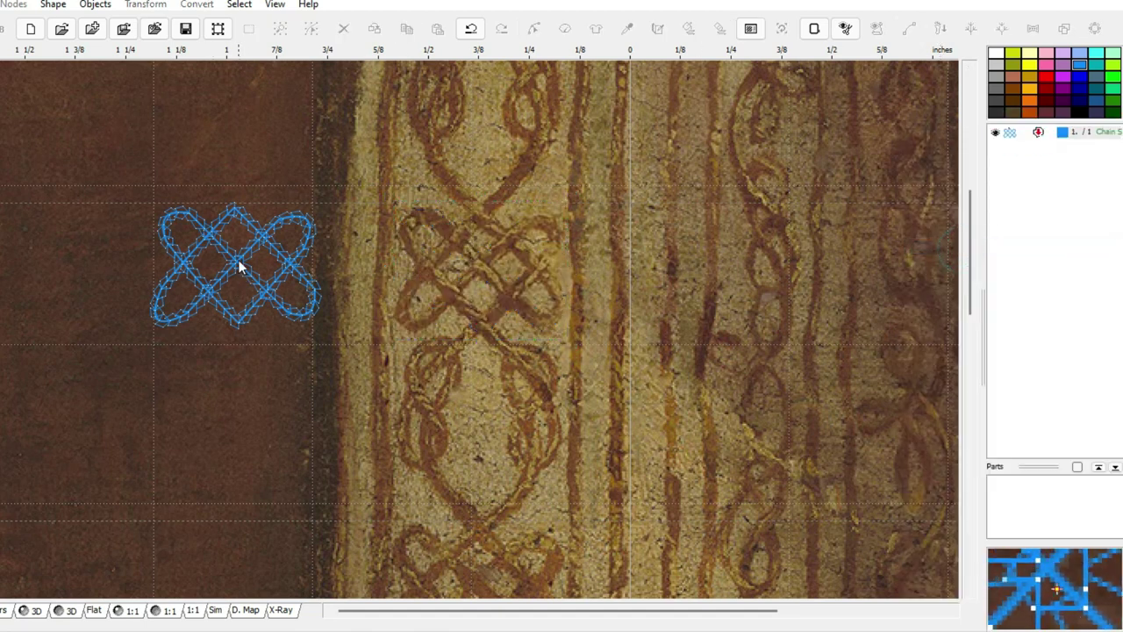
drag(240, 261, 485, 264)
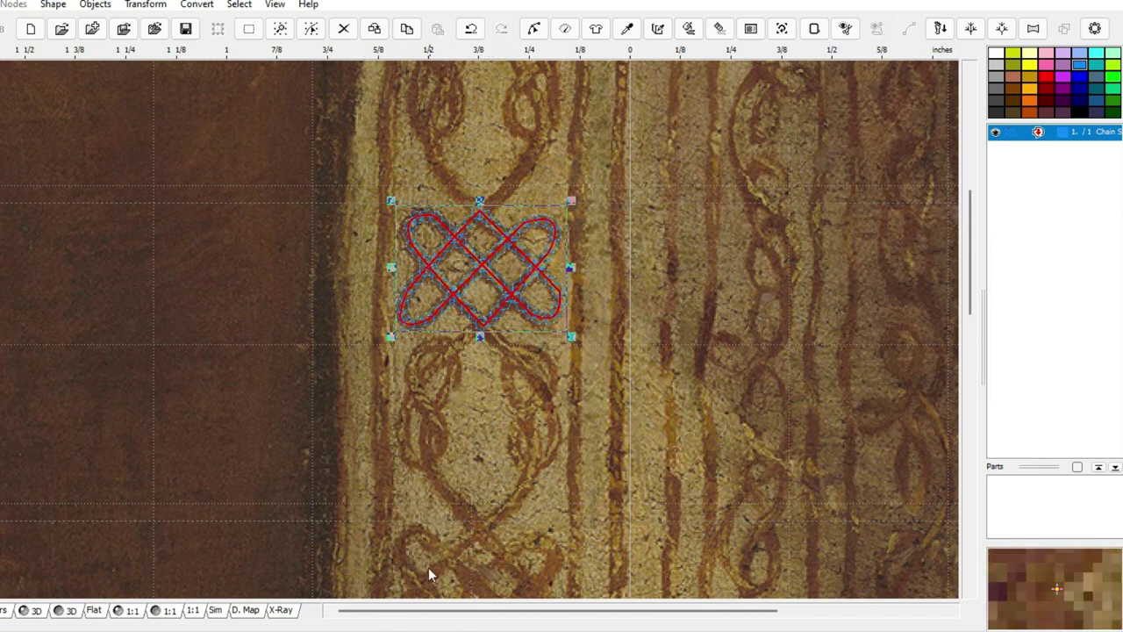
From the knot's bottom node, trace the pendant's right-hand loop down to its bottom tip.
key(n)
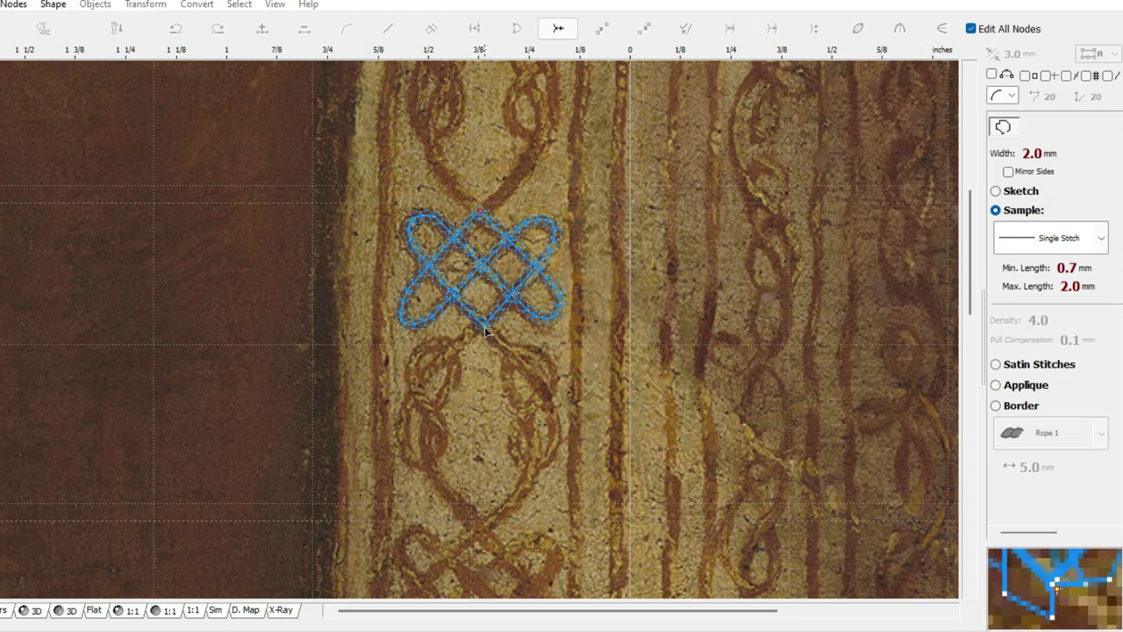
click(485, 327)
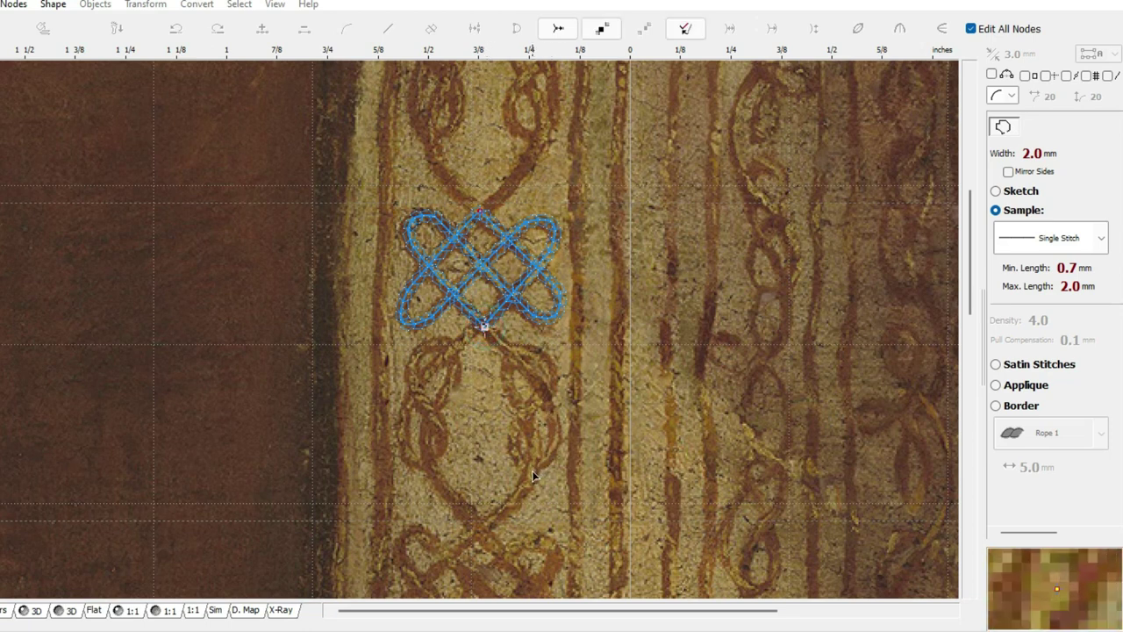
click(527, 465)
click(518, 446)
click(542, 356)
click(514, 353)
click(509, 386)
click(527, 412)
click(481, 533)
Trace the pendant's left-hand loop back up under the knot and finish the outline.
click(432, 412)
click(453, 369)
click(446, 344)
click(422, 349)
click(414, 374)
click(439, 423)
click(414, 463)
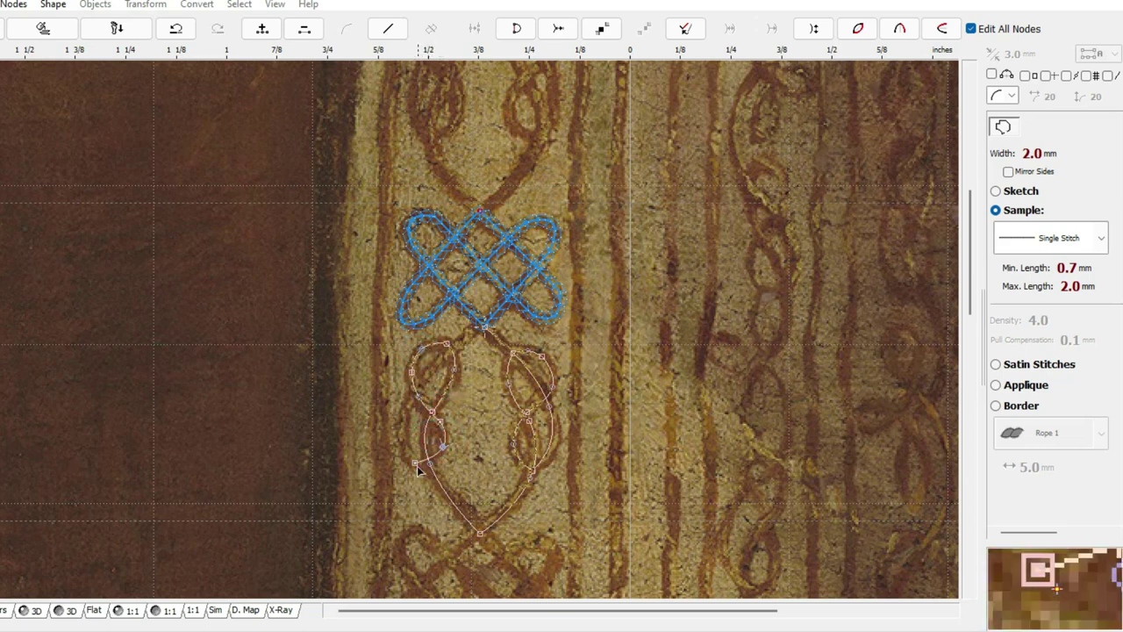
click(402, 425)
click(475, 328)
right_click(478, 391)
click(553, 389)
scroll(388, 472, right, 3)
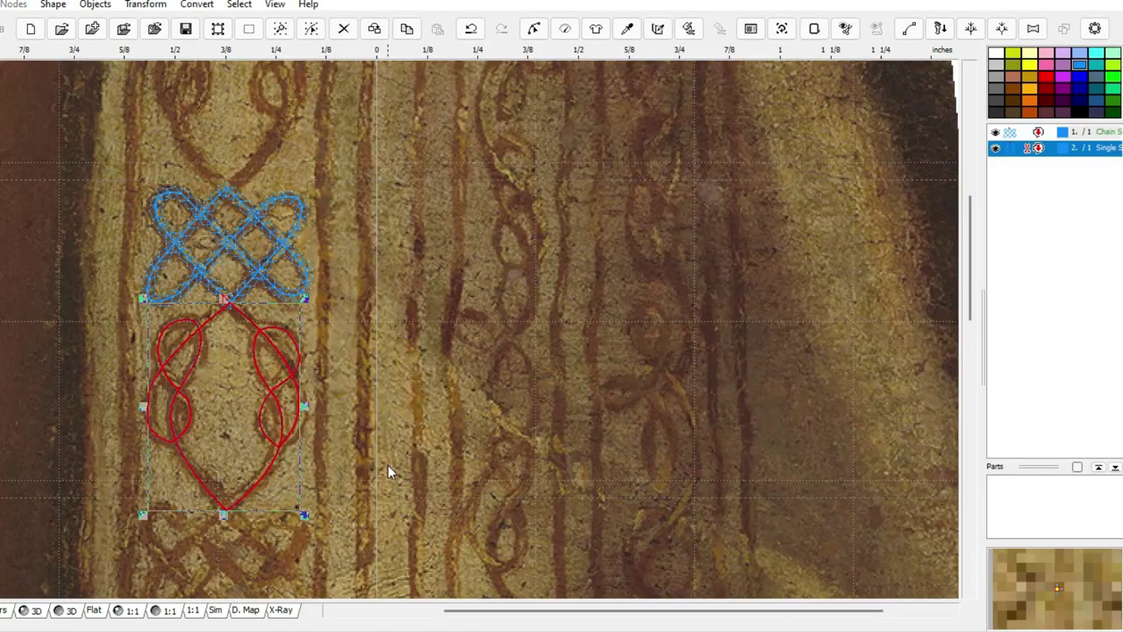
click(106, 391)
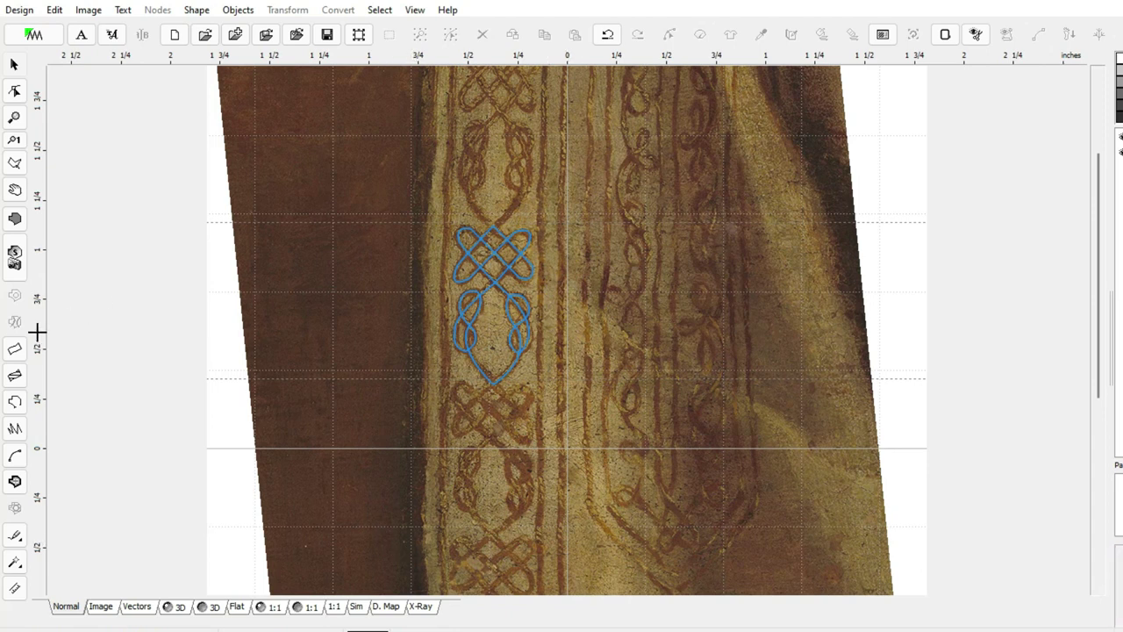
Delete the background photo and apply a rotated Brother Quattro hoop, 7.87 × 11.81 inches.
click(92, 10)
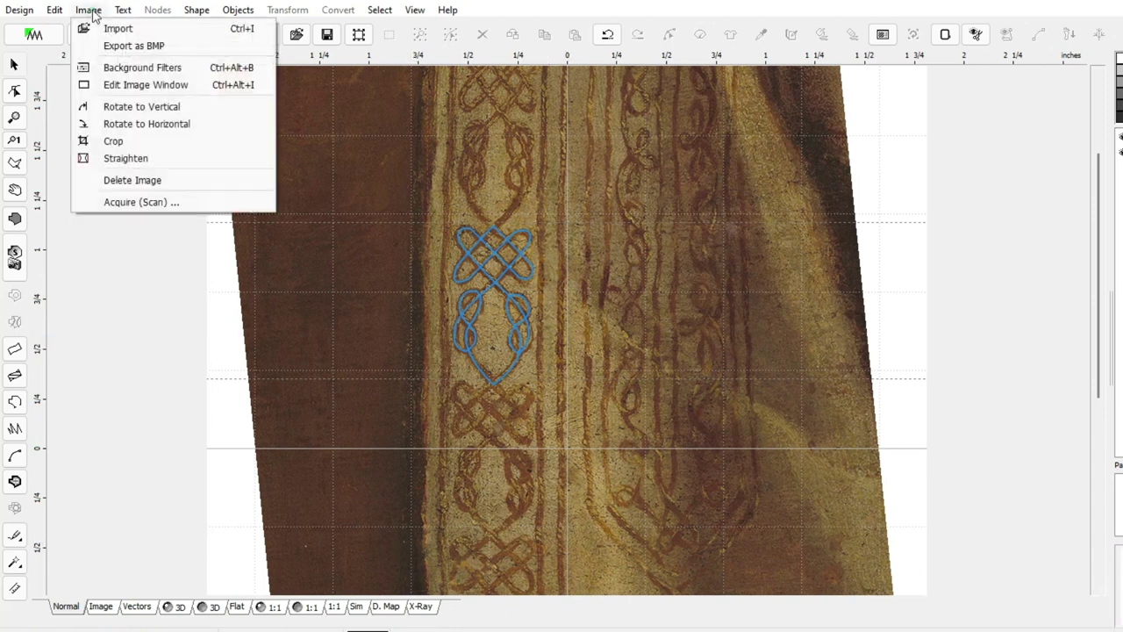
click(114, 178)
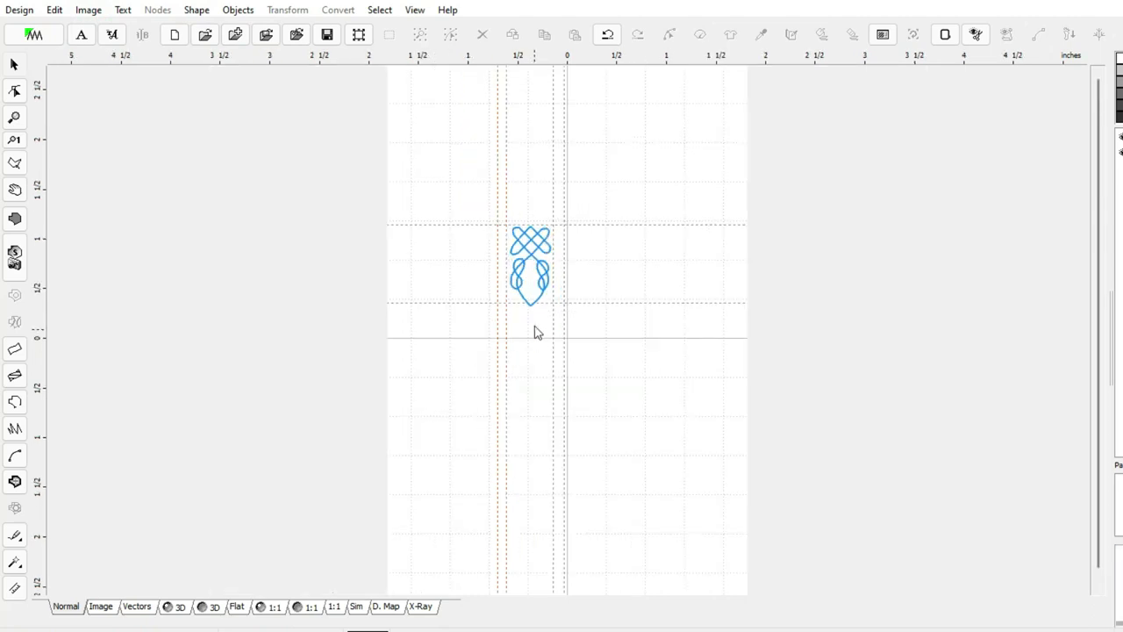
click(945, 35)
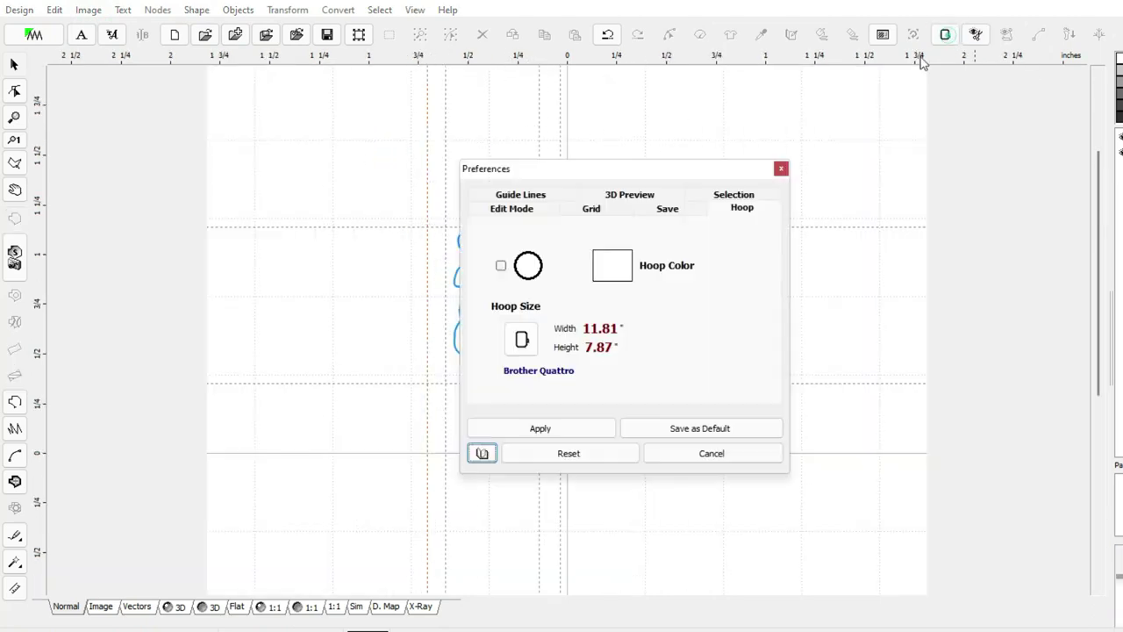
click(526, 376)
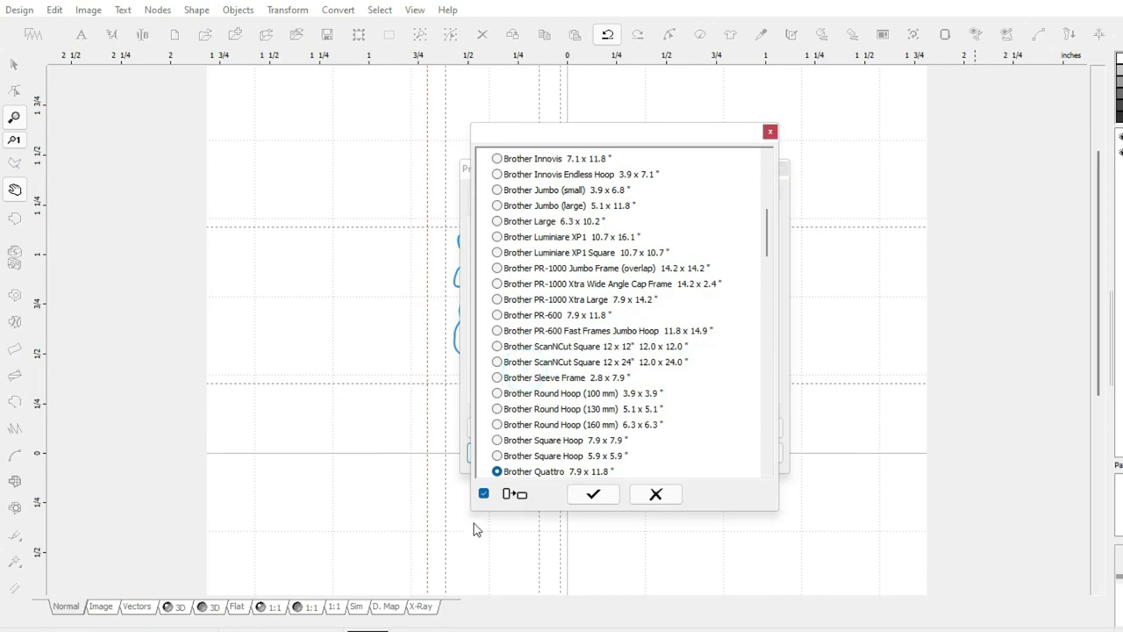
key(Return)
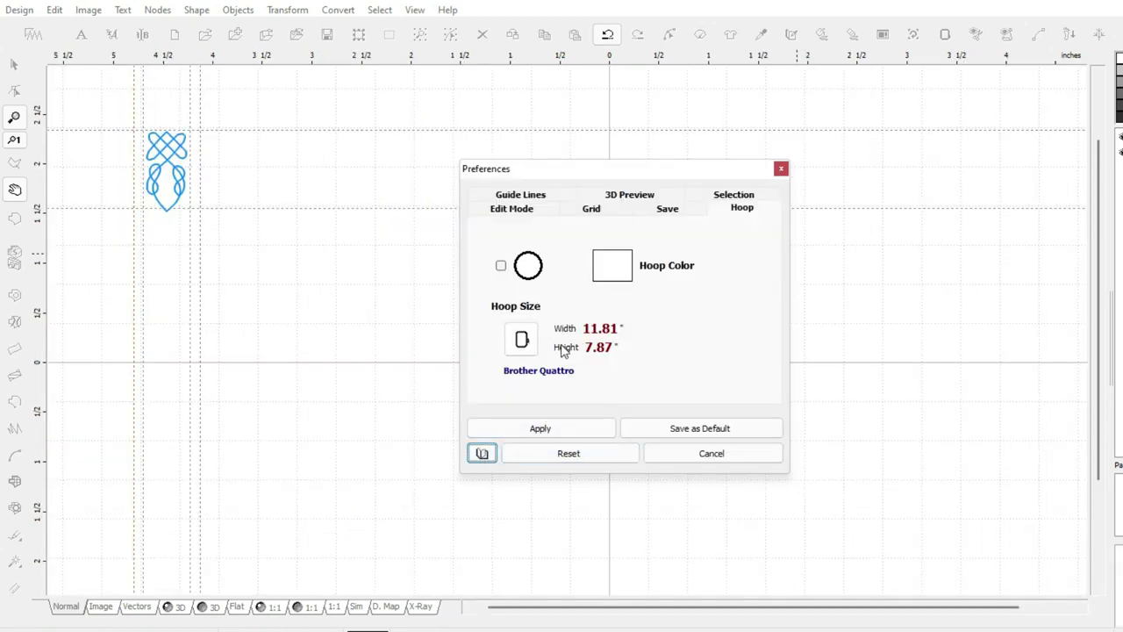
click(523, 370)
click(484, 494)
click(606, 496)
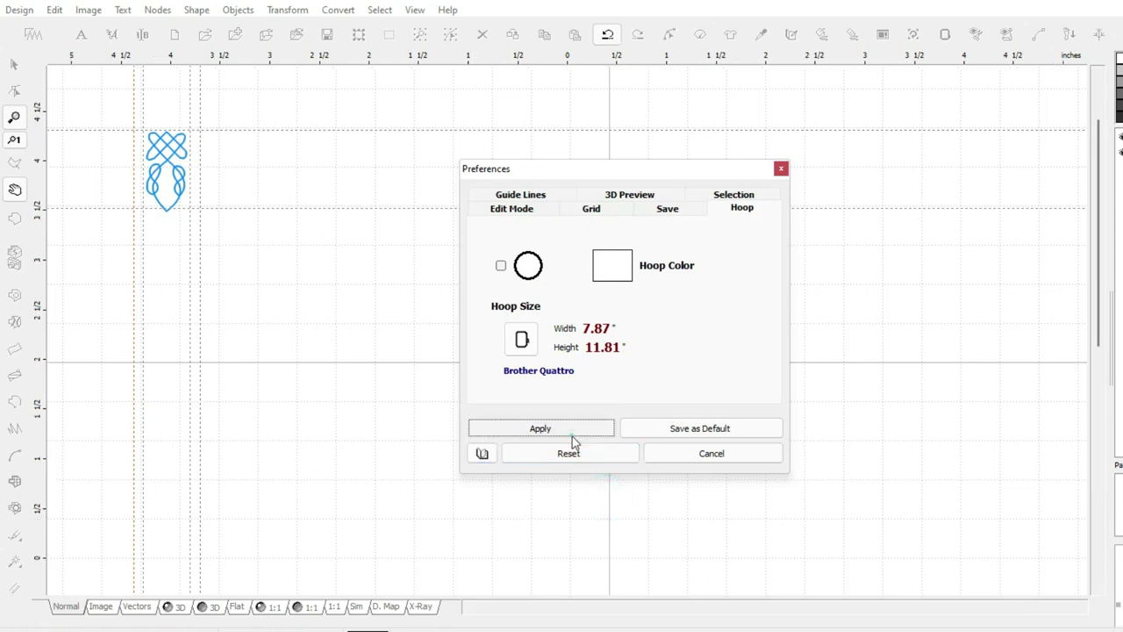
click(573, 435)
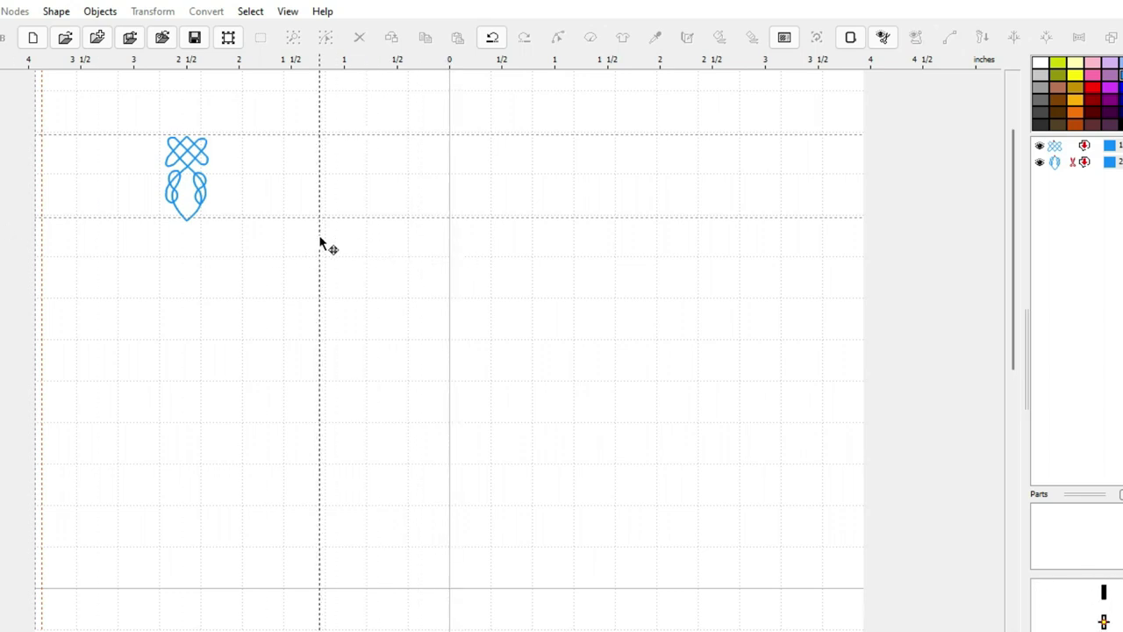
Move both knot parts right and down and enlarge them to 1.92 × 3.89 inches.
scroll(322, 76, up, 2)
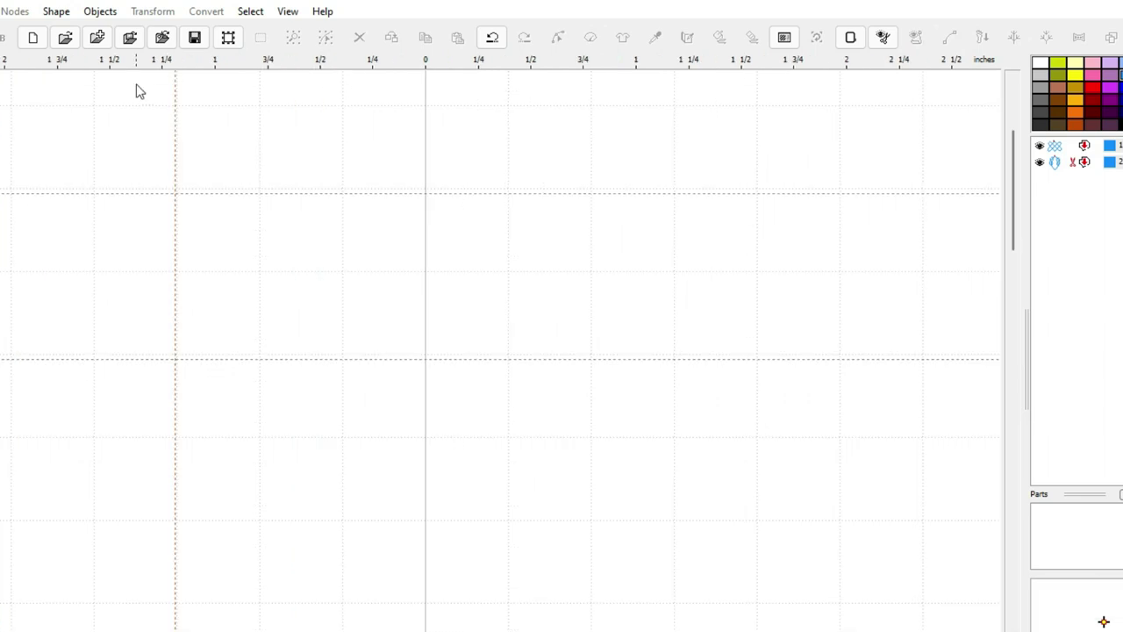
scroll(158, 93, up, 3)
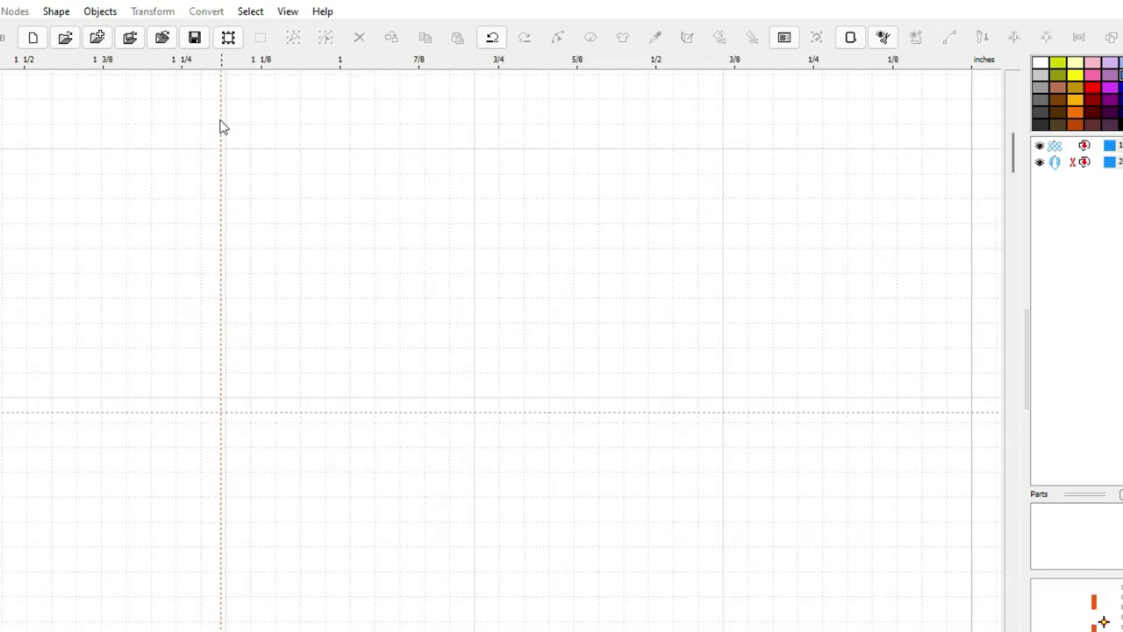
drag(226, 131, 113, 138)
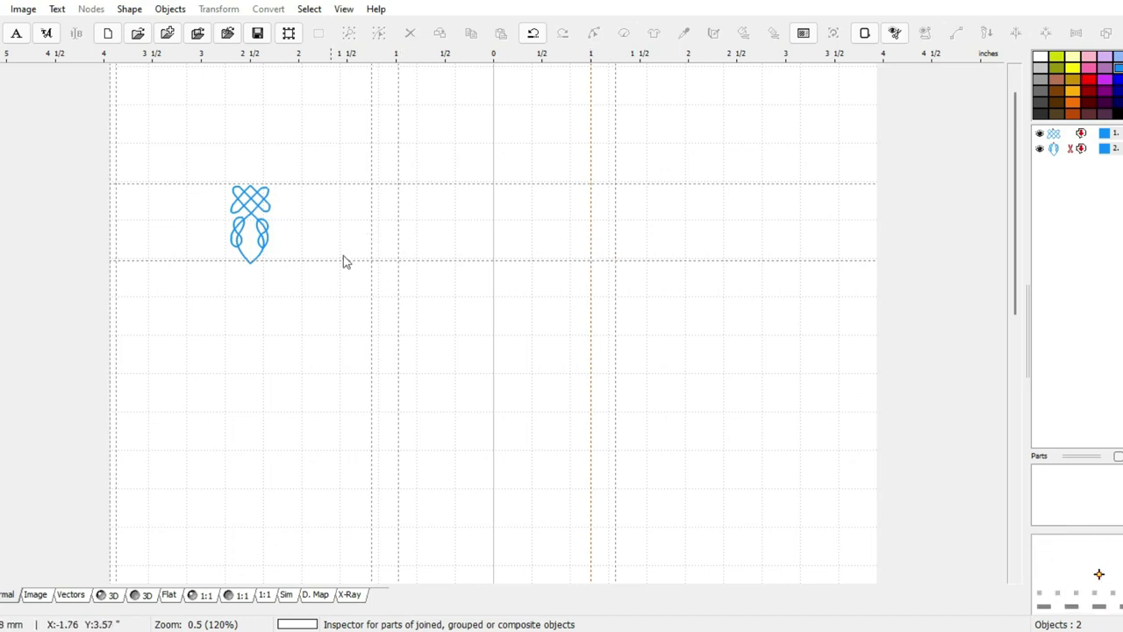
drag(219, 158, 301, 288)
drag(258, 231, 589, 140)
drag(457, 322, 369, 444)
Select the upper knot to show its 1973 rope-border stitches.
scroll(571, 203, down, 1)
click(591, 207)
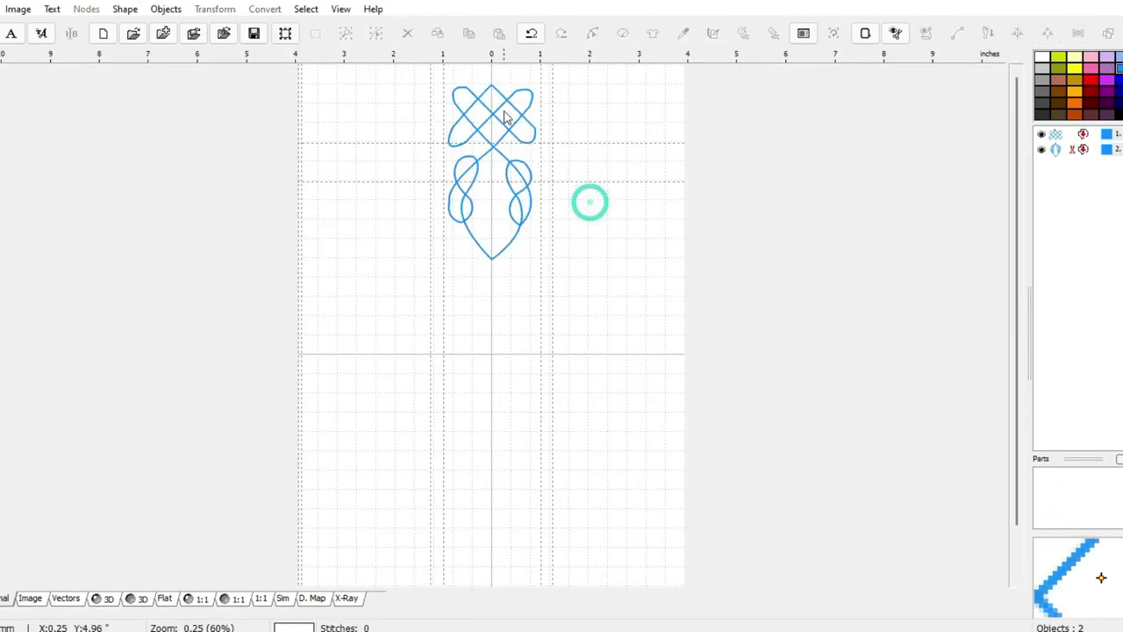
scroll(476, 105, up, 1)
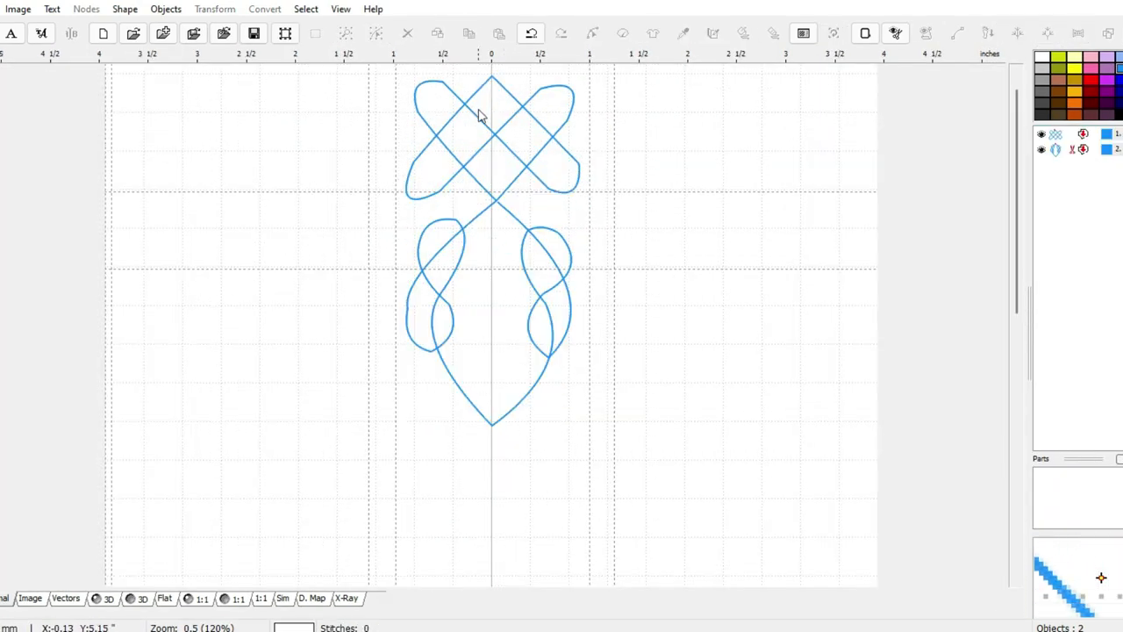
scroll(480, 108, up, 1)
click(499, 256)
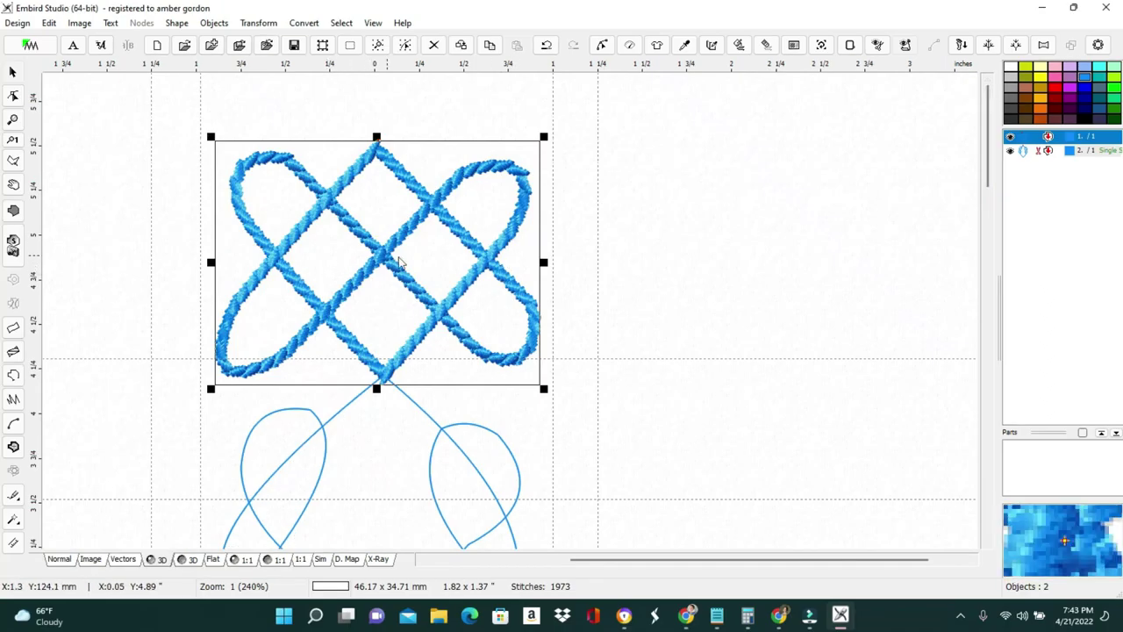
Set the upper knot's density to 4.0 and regenerate its stitches.
right_click(403, 255)
click(520, 230)
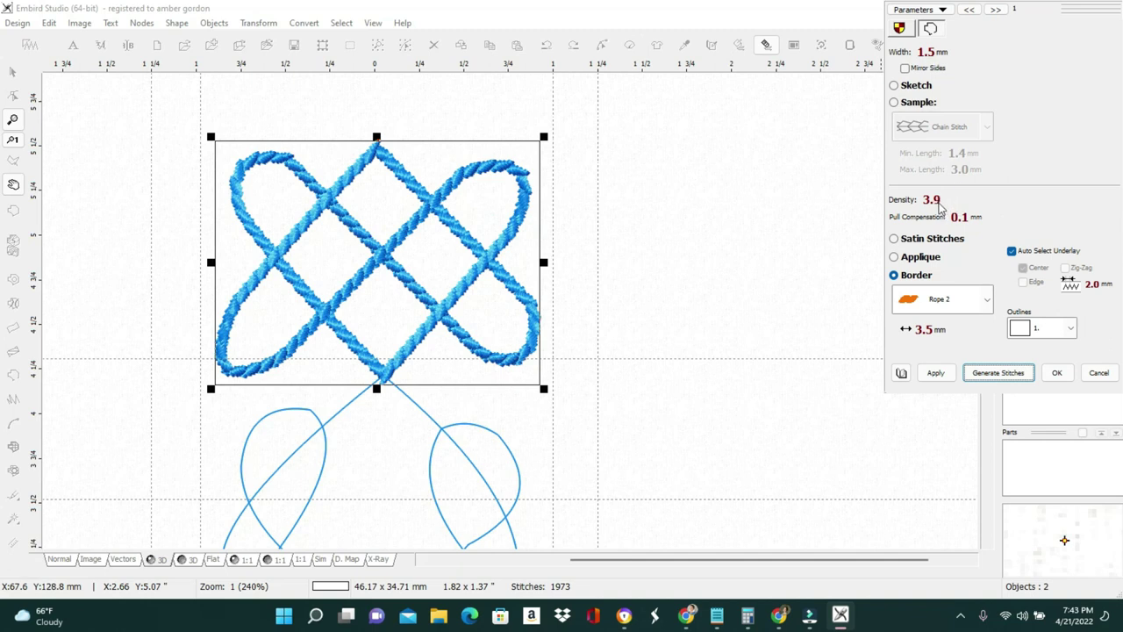
scroll(939, 204, down, 1)
click(998, 372)
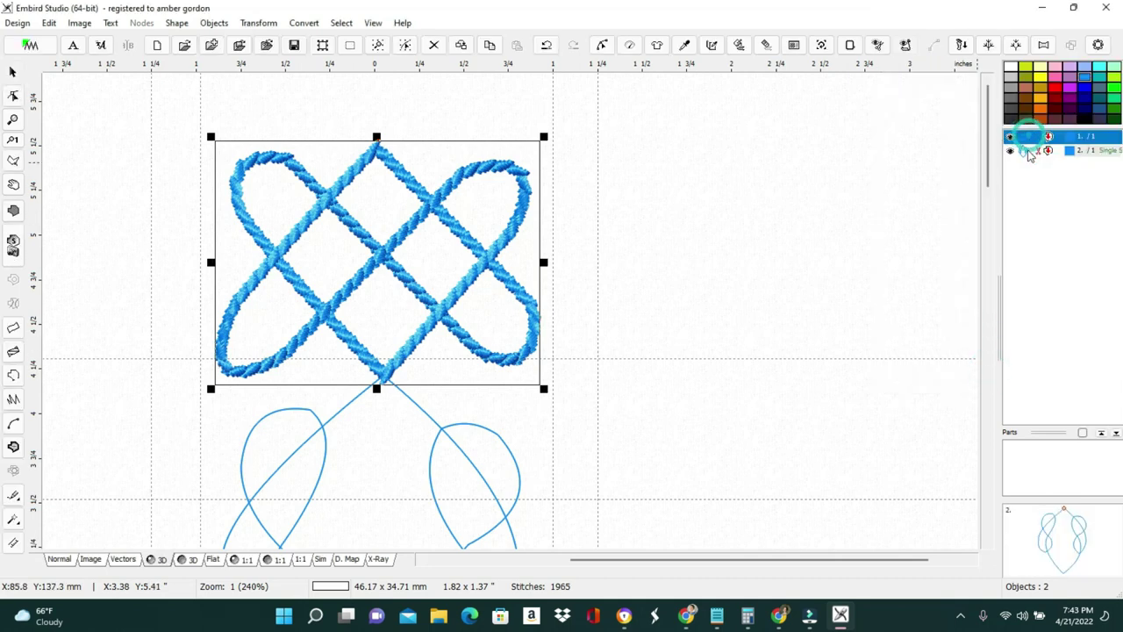
click(1028, 150)
click(1029, 139)
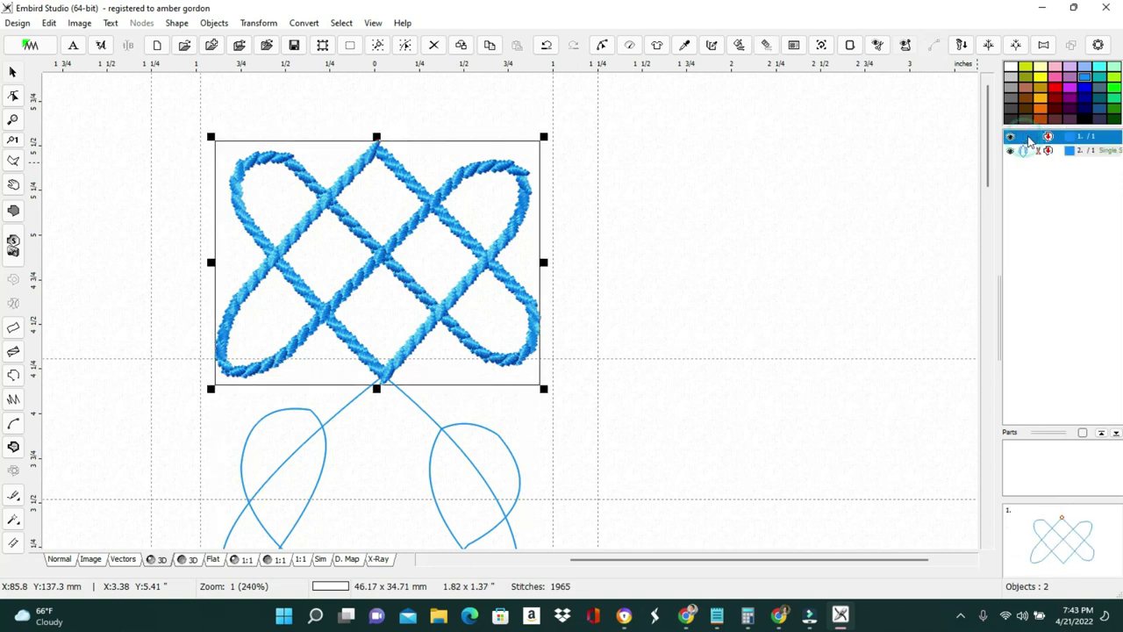
right_click(1028, 140)
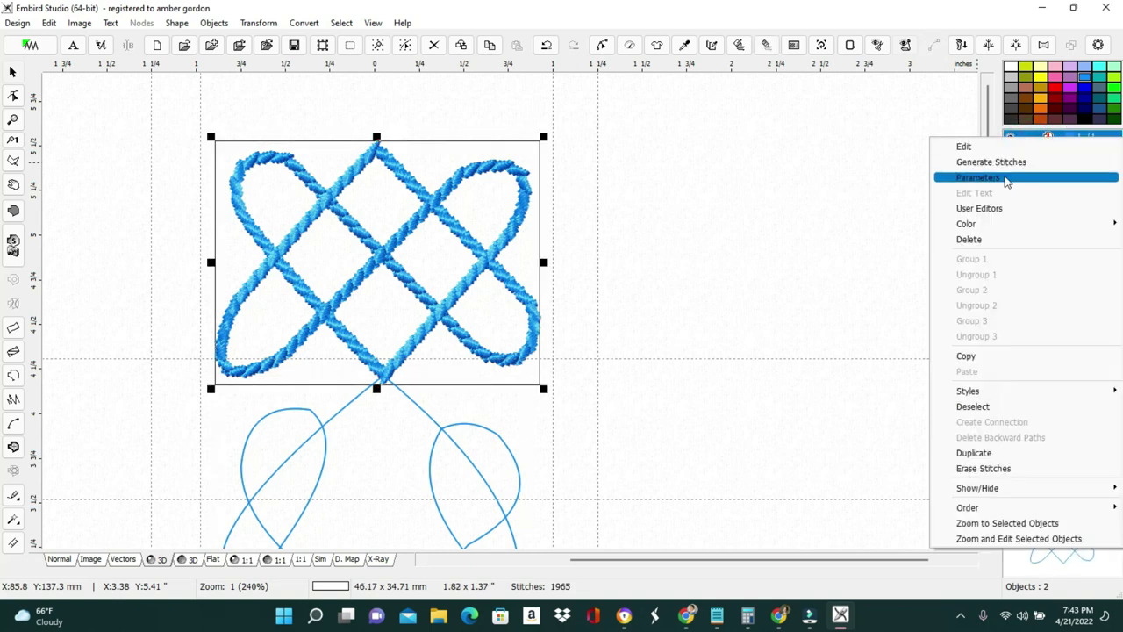
click(1004, 179)
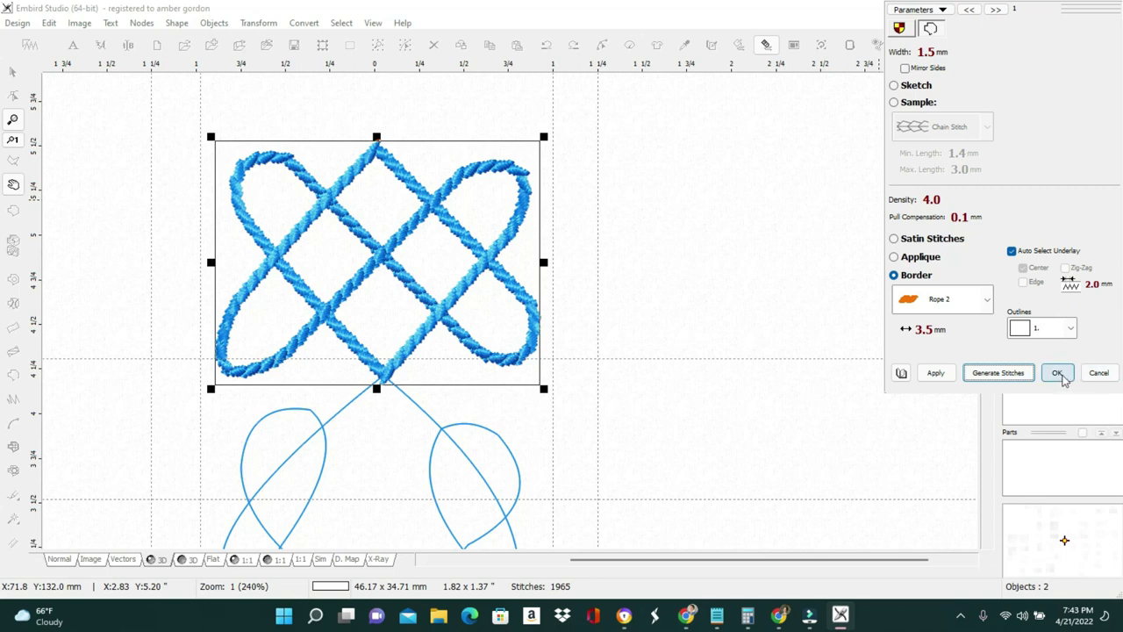
click(1059, 374)
Make the lower pendant a Rope 2 border and generate its stitches.
right_click(336, 411)
click(386, 43)
click(894, 275)
click(944, 299)
click(958, 502)
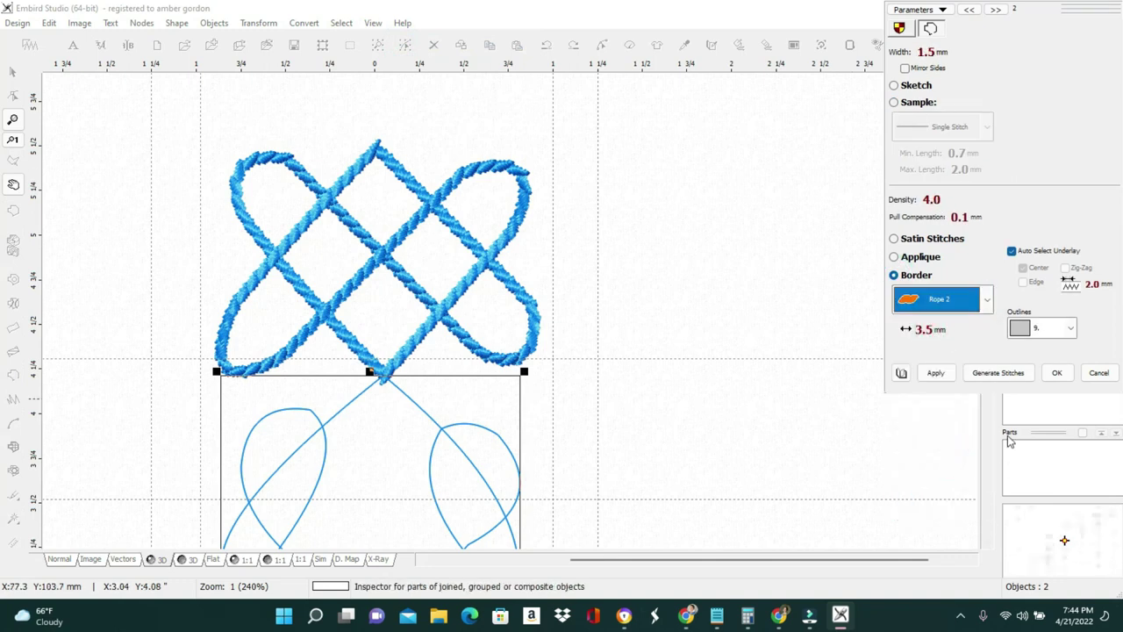
click(998, 372)
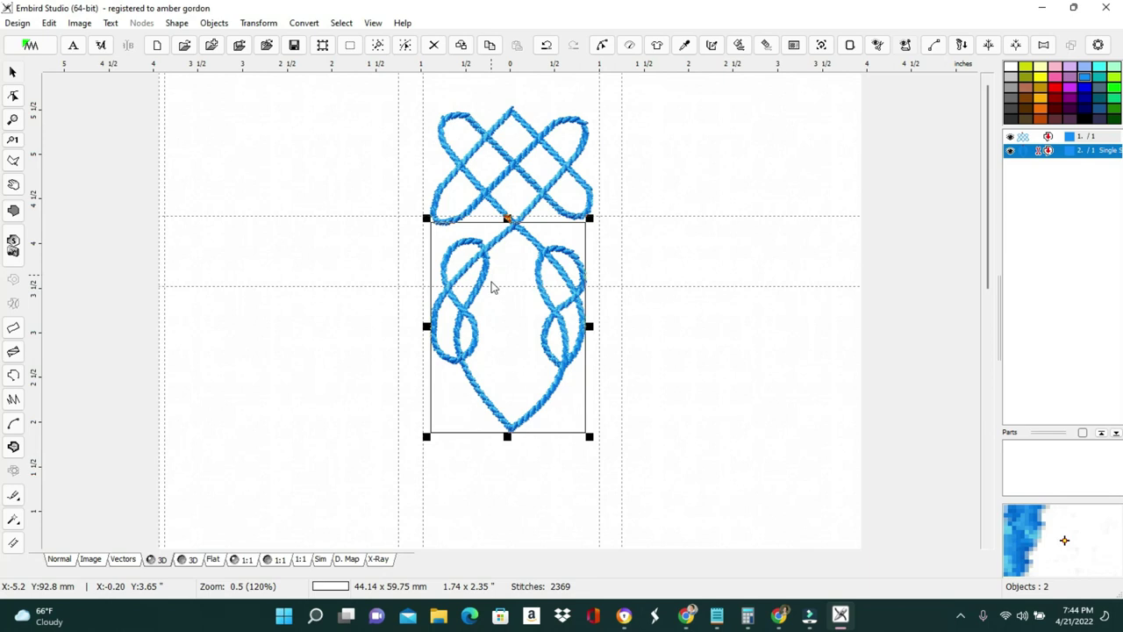
Clear the selection and zoom out to view the stitched knots in the hoop.
click(642, 180)
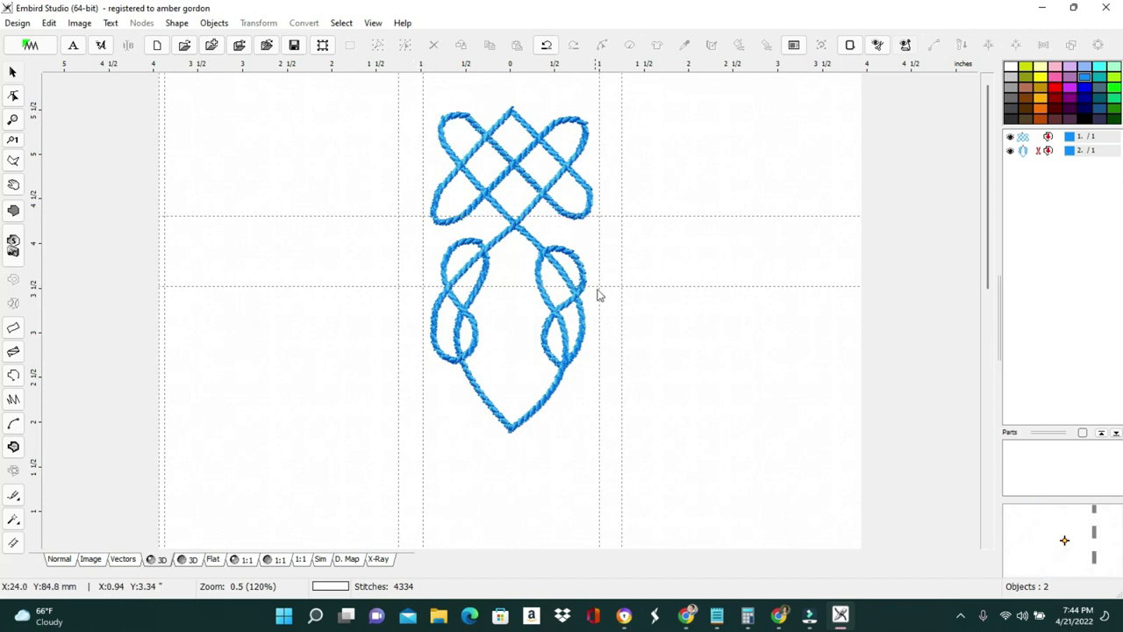
key(minus)
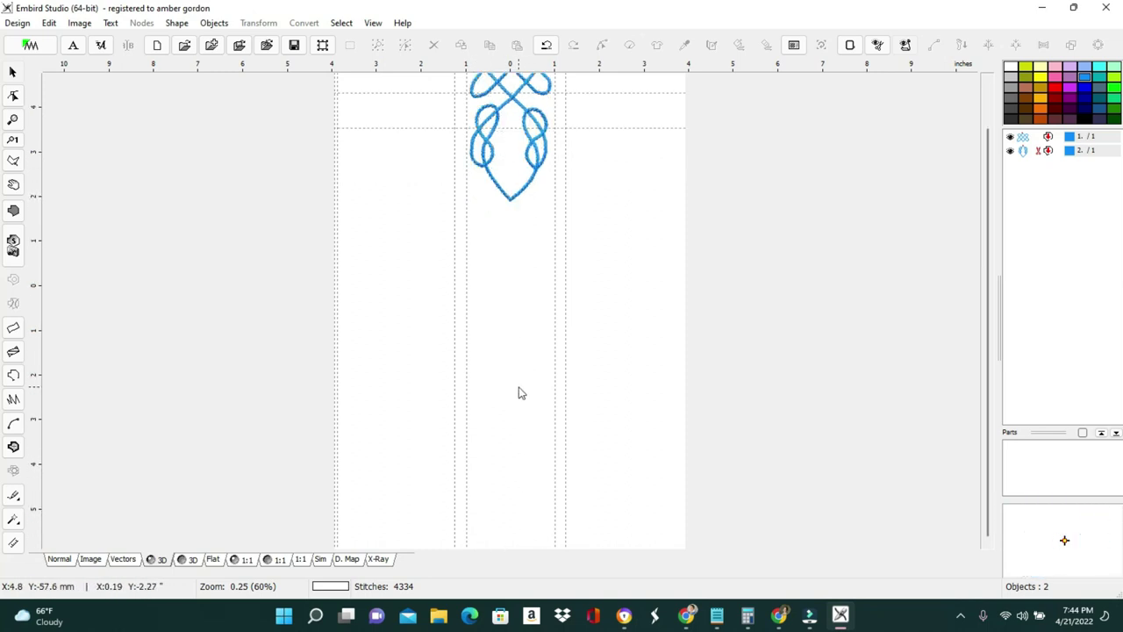
key(minus)
key(plus)
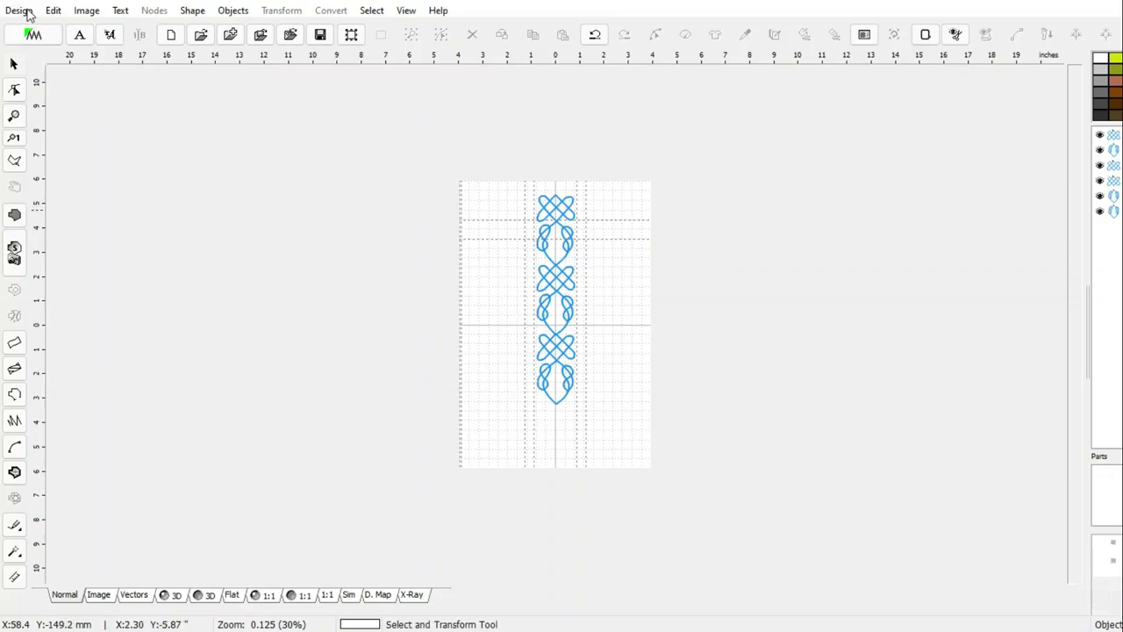
Merge irenemotif2.eof and place the motif to the right of the knotwork column.
click(21, 10)
click(57, 134)
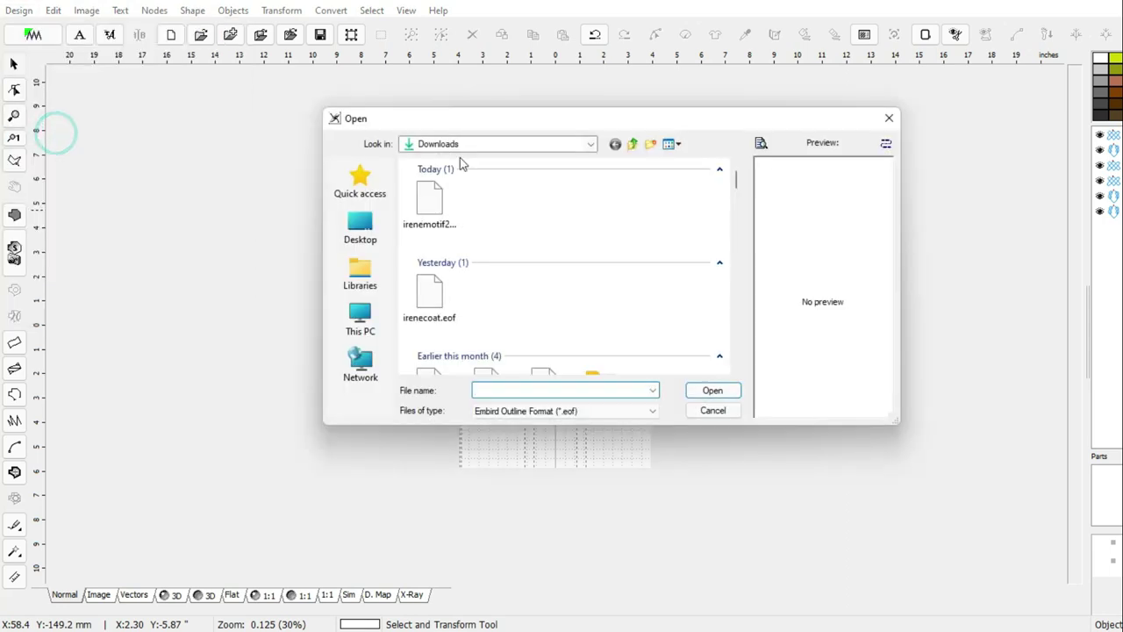
click(429, 202)
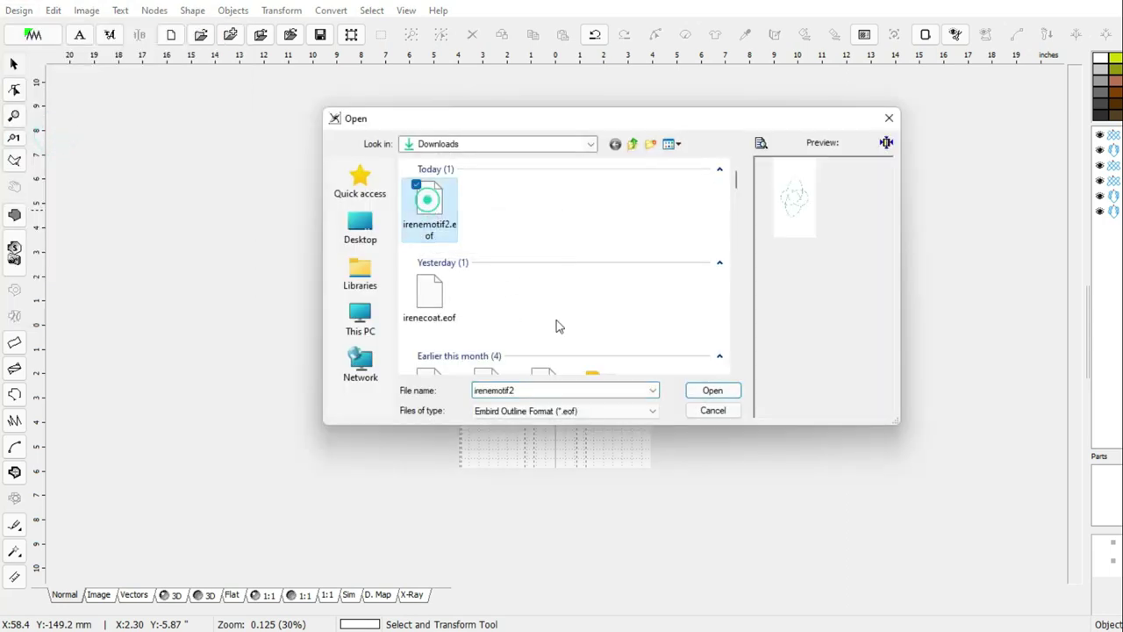
click(712, 391)
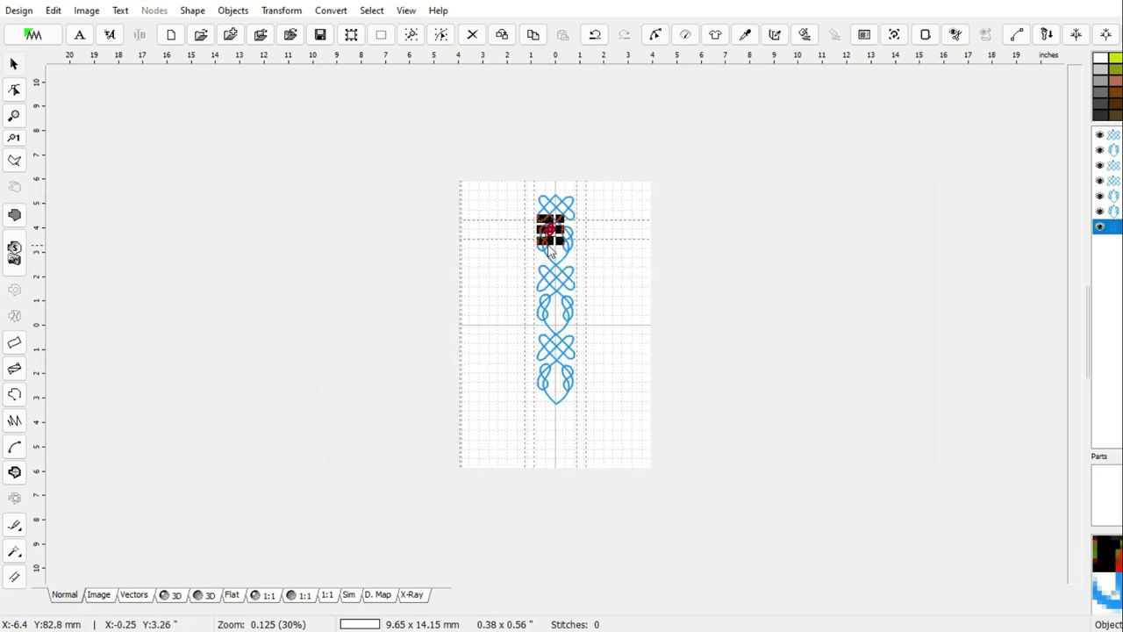
scroll(546, 252, up, 1)
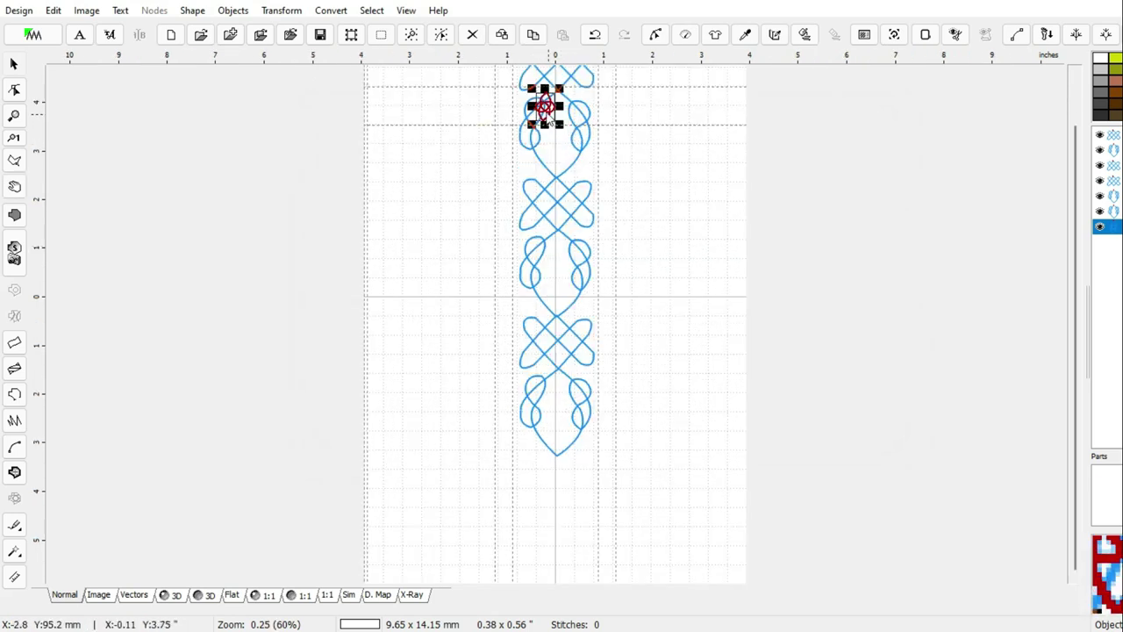
drag(546, 109, 650, 456)
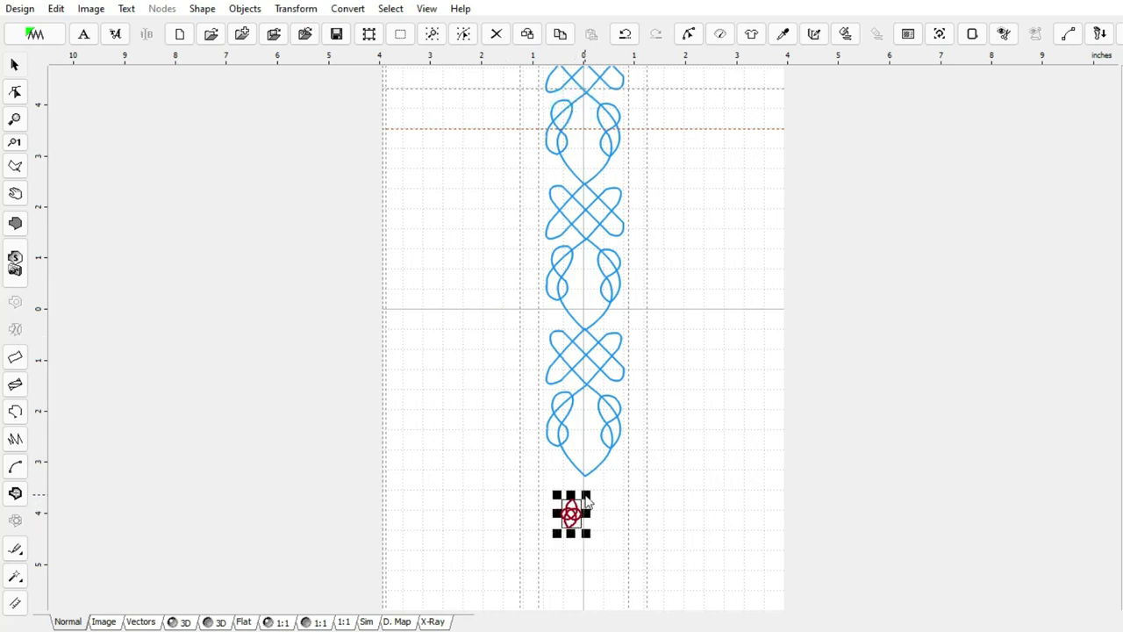
drag(606, 489, 713, 450)
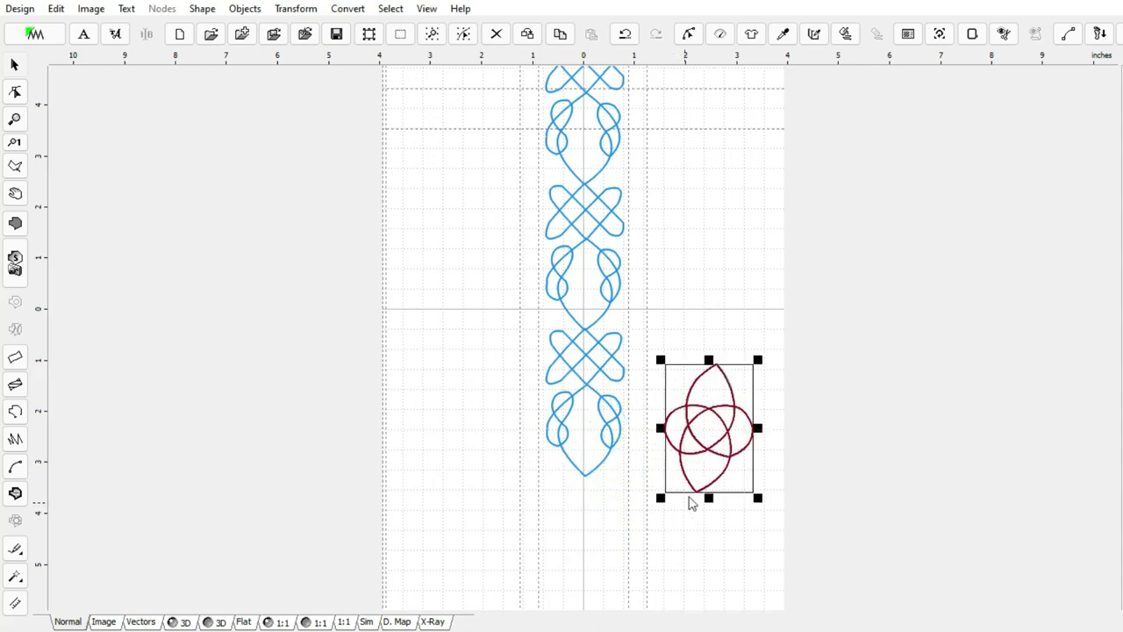
Try rotating the merged motif twice by 5°, then undo both rotations.
right_click(716, 436)
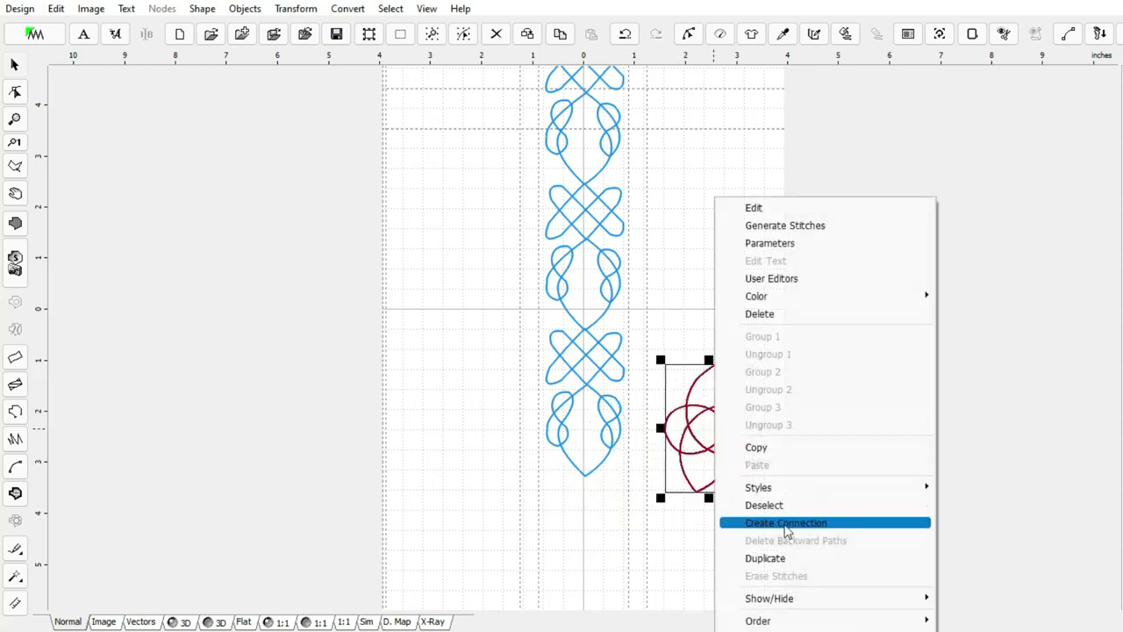
click(296, 8)
click(353, 167)
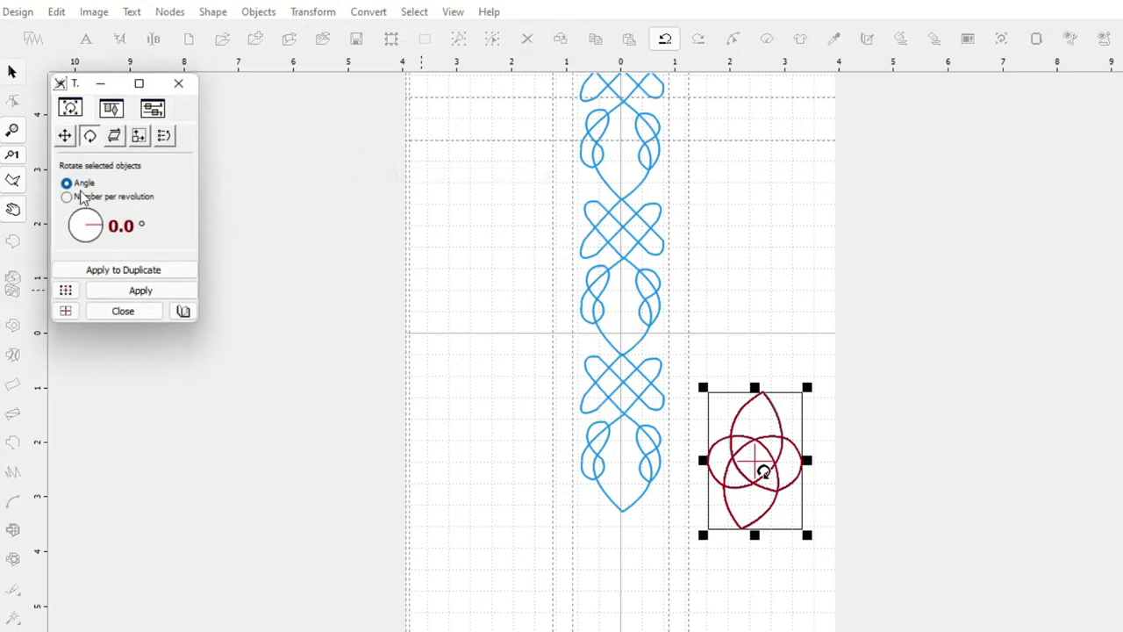
click(103, 227)
click(153, 295)
click(152, 295)
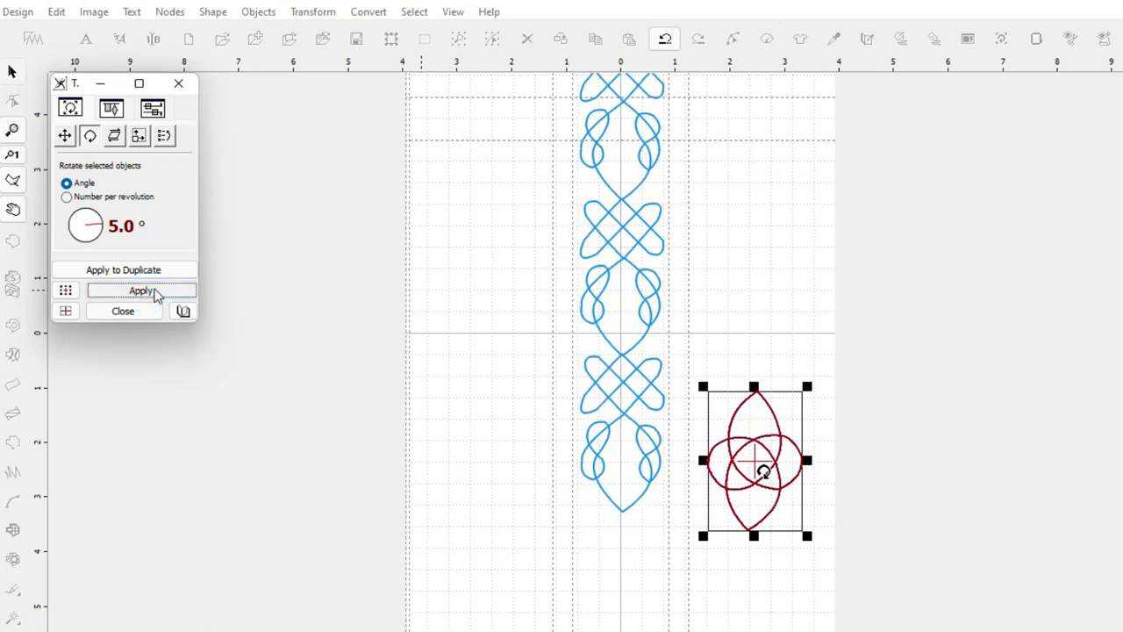
click(155, 295)
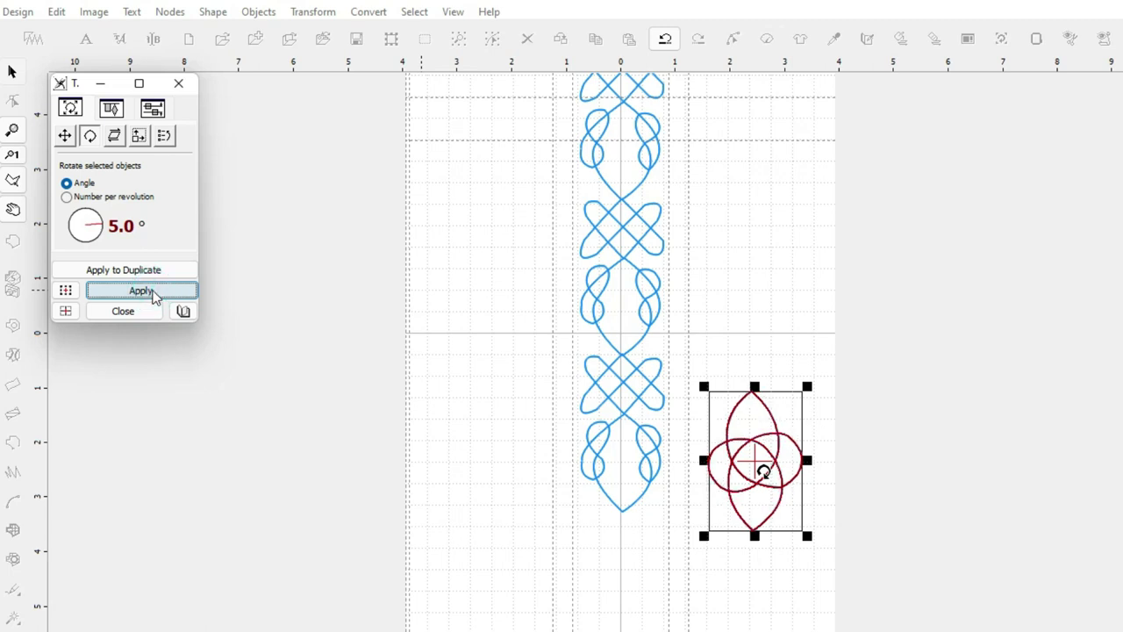
click(664, 40)
click(123, 310)
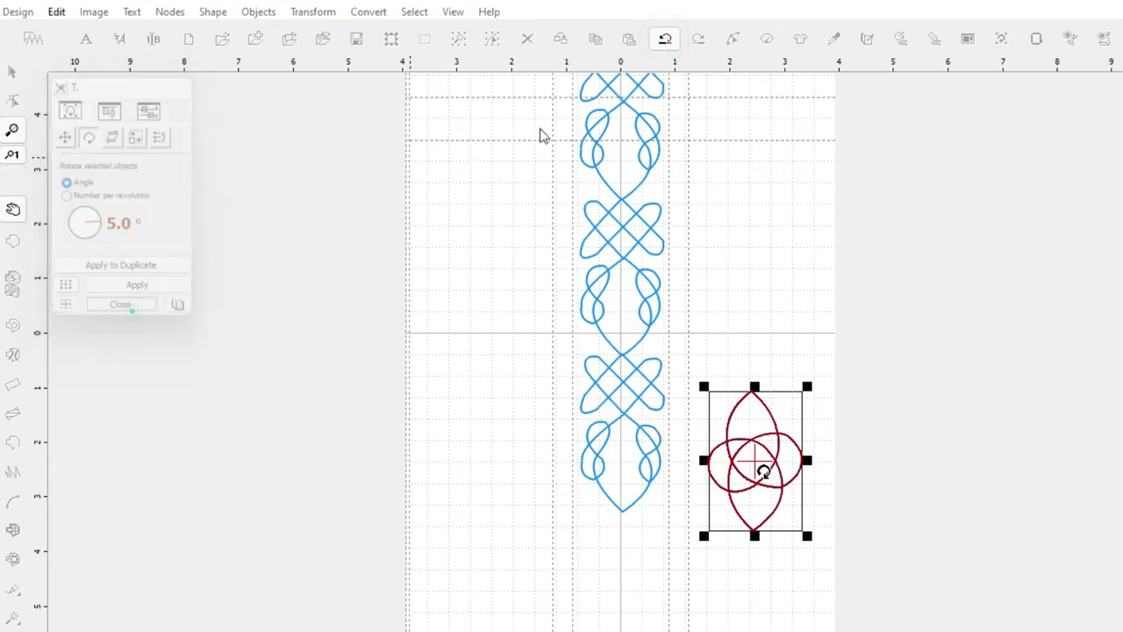
click(664, 39)
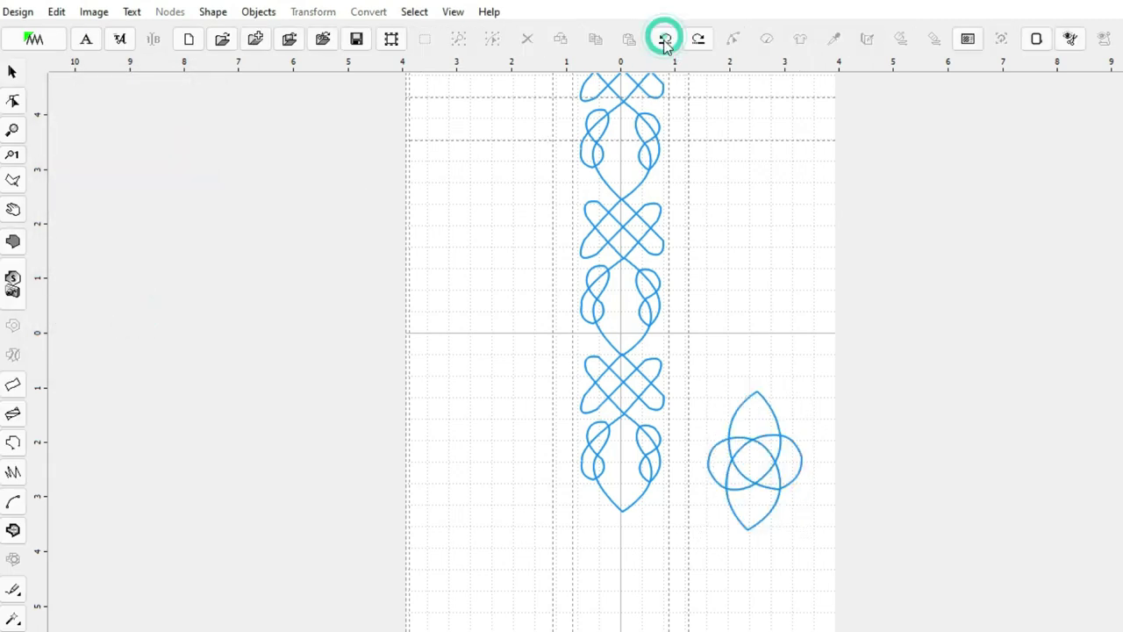
Move the circle motif under the column's bottom point.
click(769, 494)
drag(765, 477, 641, 591)
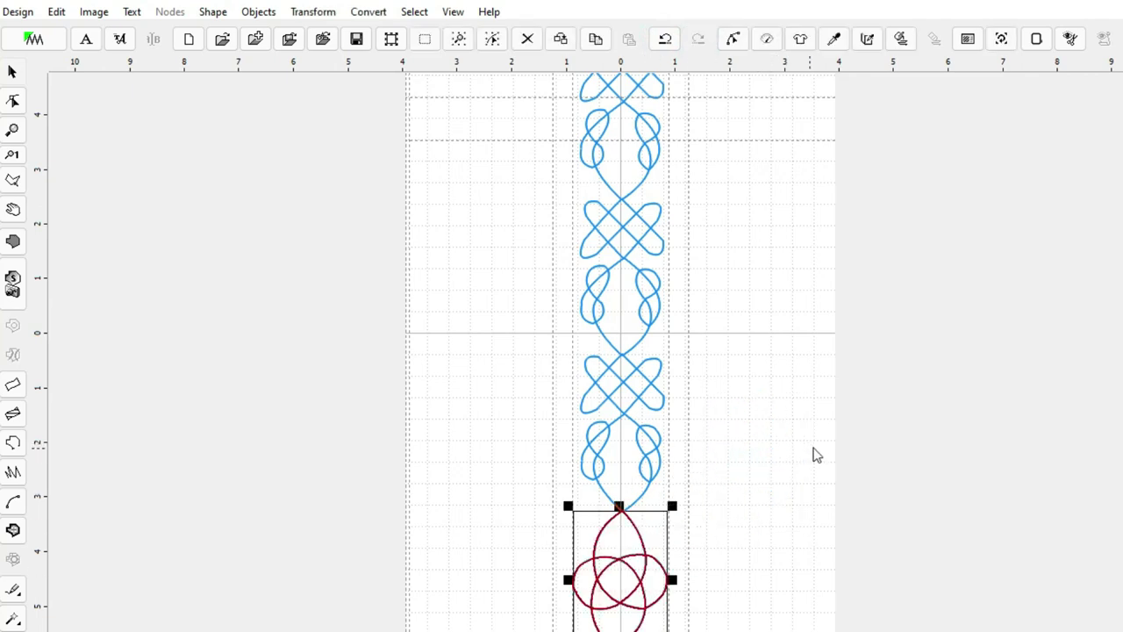
scroll(816, 454, down, 1)
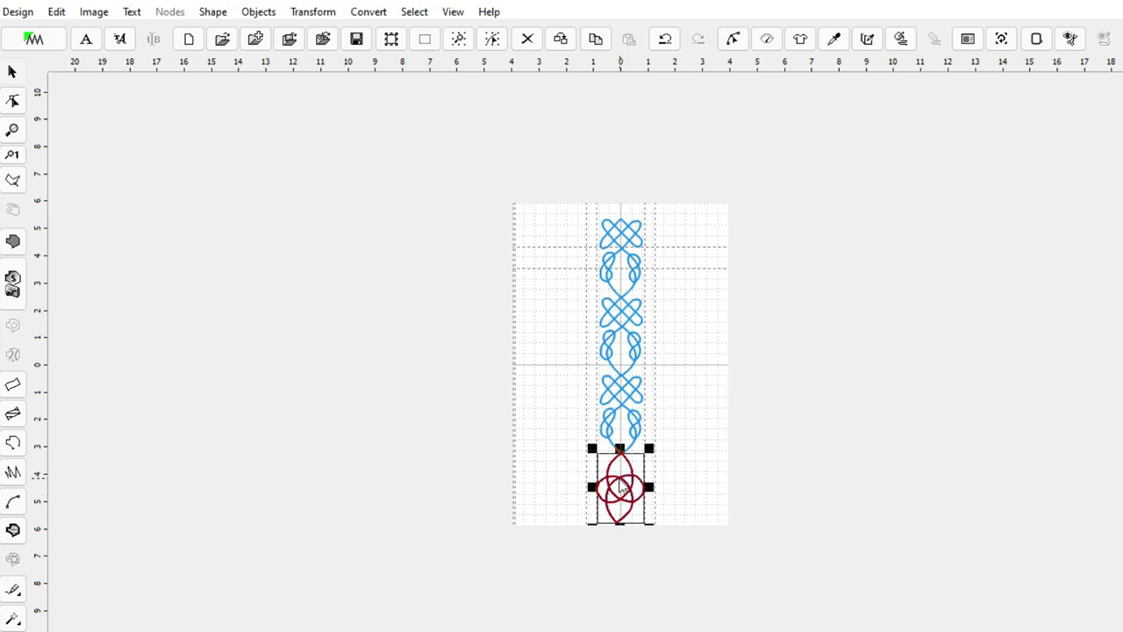
scroll(621, 487, up, 2)
scroll(629, 480, down, 1)
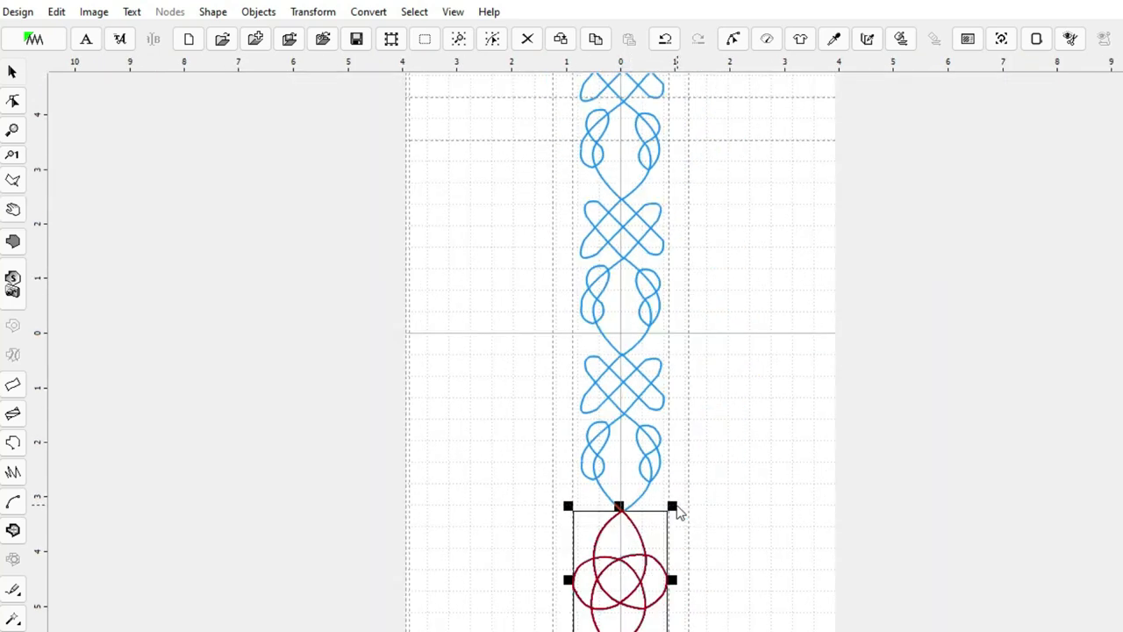
scroll(642, 588, up, 1)
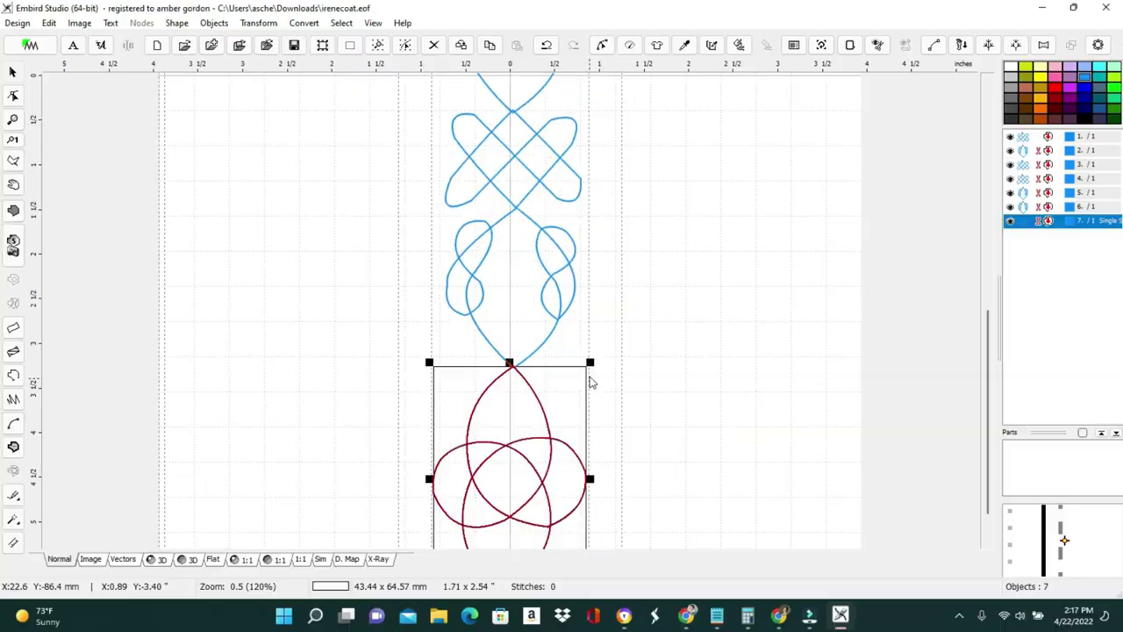
drag(632, 464, 627, 582)
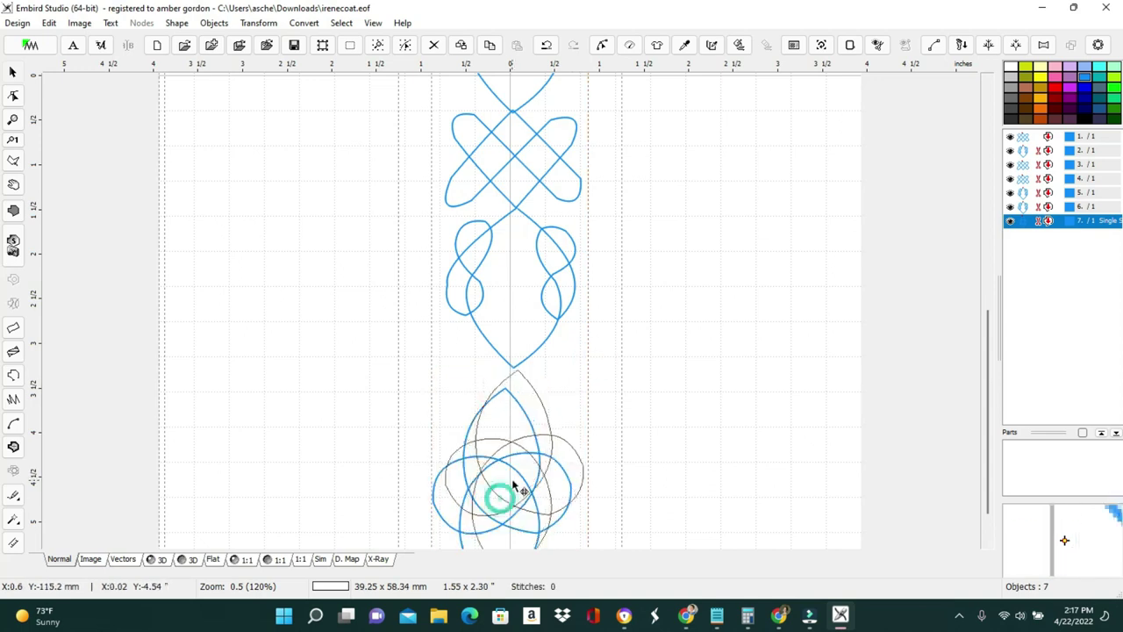
drag(518, 489, 516, 490)
scroll(516, 490, down, 1)
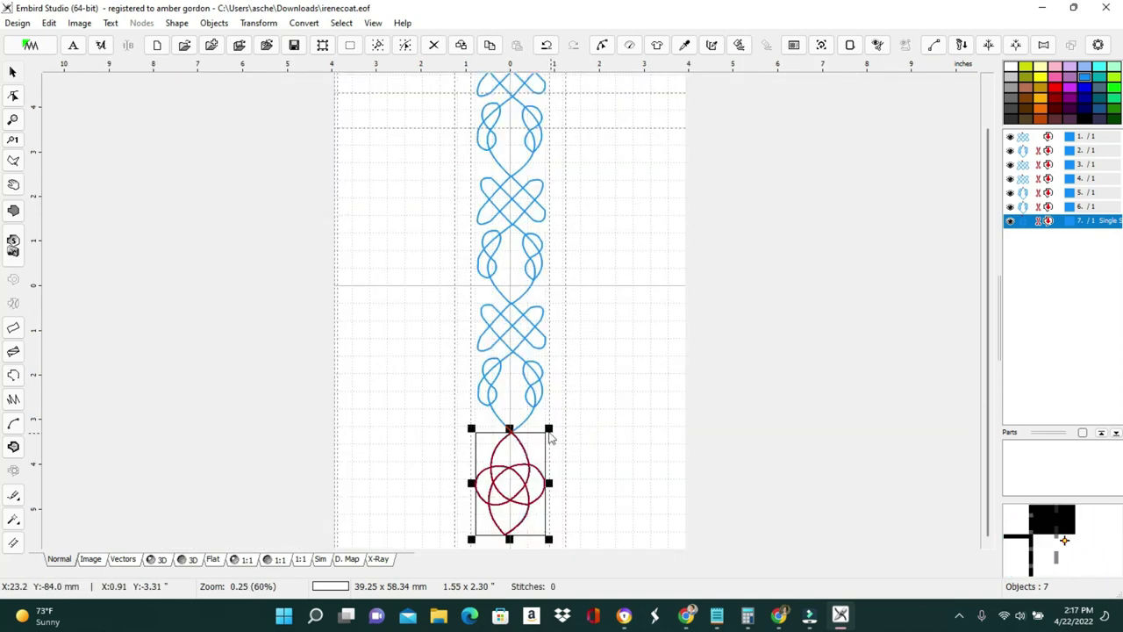
click(595, 429)
click(530, 455)
click(514, 509)
click(514, 504)
Copy and paste the X knot, then shift the six-object chain upward.
click(520, 330)
key(ctrl+c)
key(ctrl+v)
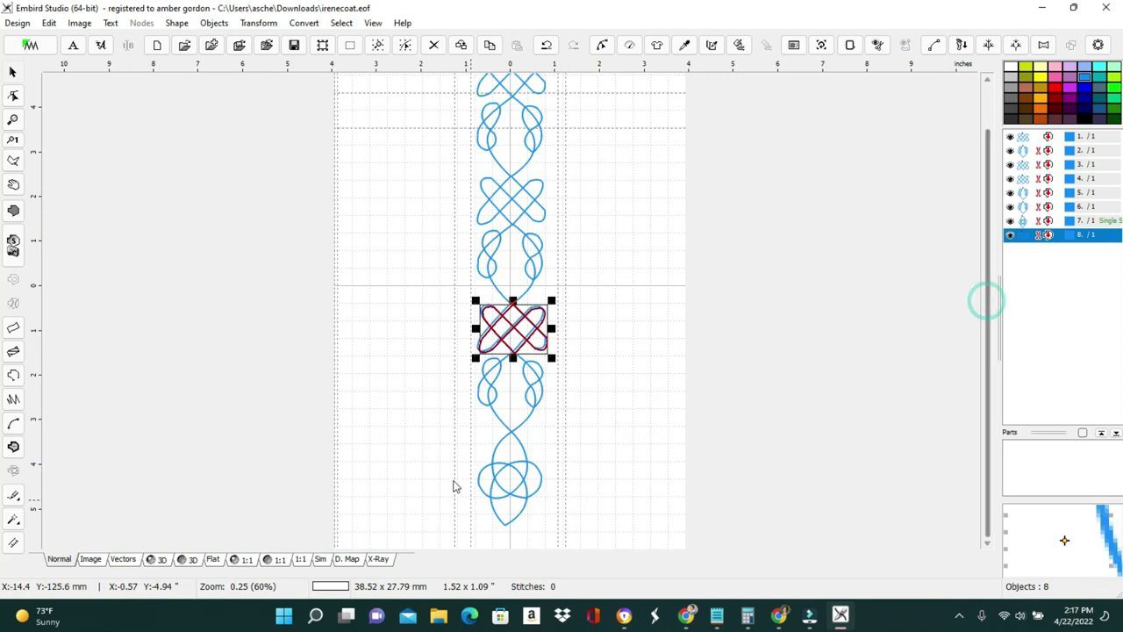
key(Escape)
drag(531, 492, 426, 483)
scroll(679, 398, up, 1)
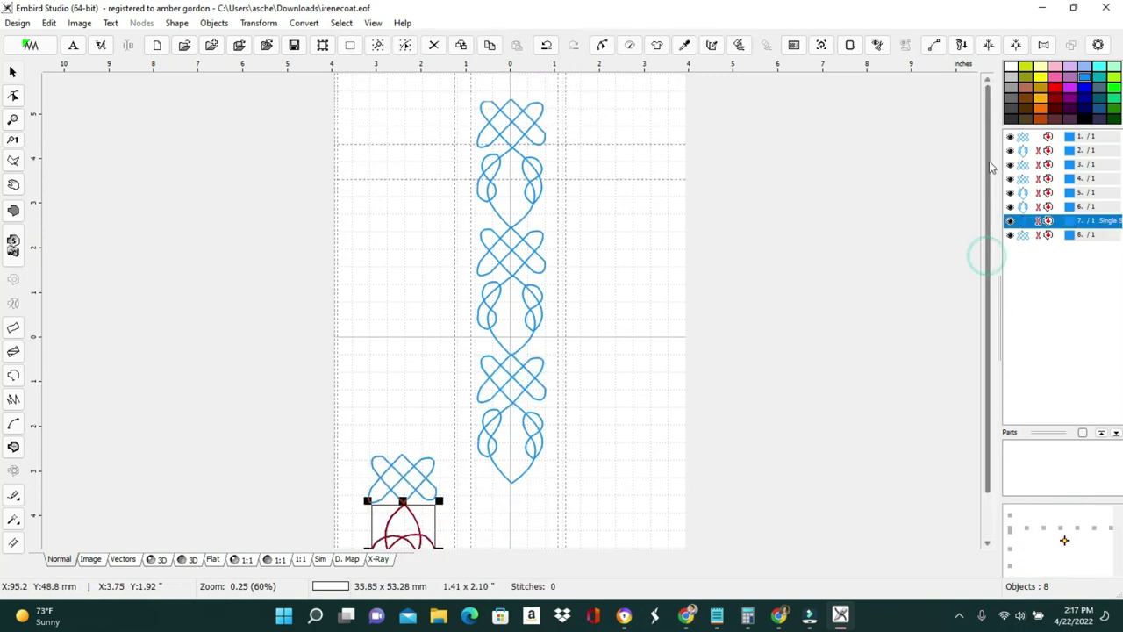
drag(570, 83, 463, 491)
drag(519, 408, 519, 383)
key(Escape)
Place the copied X at the column's bottom with the circle motif just beneath it.
drag(519, 108, 606, 439)
scroll(605, 438, up, 1)
scroll(585, 339, down, 2)
drag(289, 322, 518, 317)
drag(321, 461, 556, 466)
drag(518, 506, 518, 478)
drag(514, 389, 514, 357)
scroll(566, 458, down, 2)
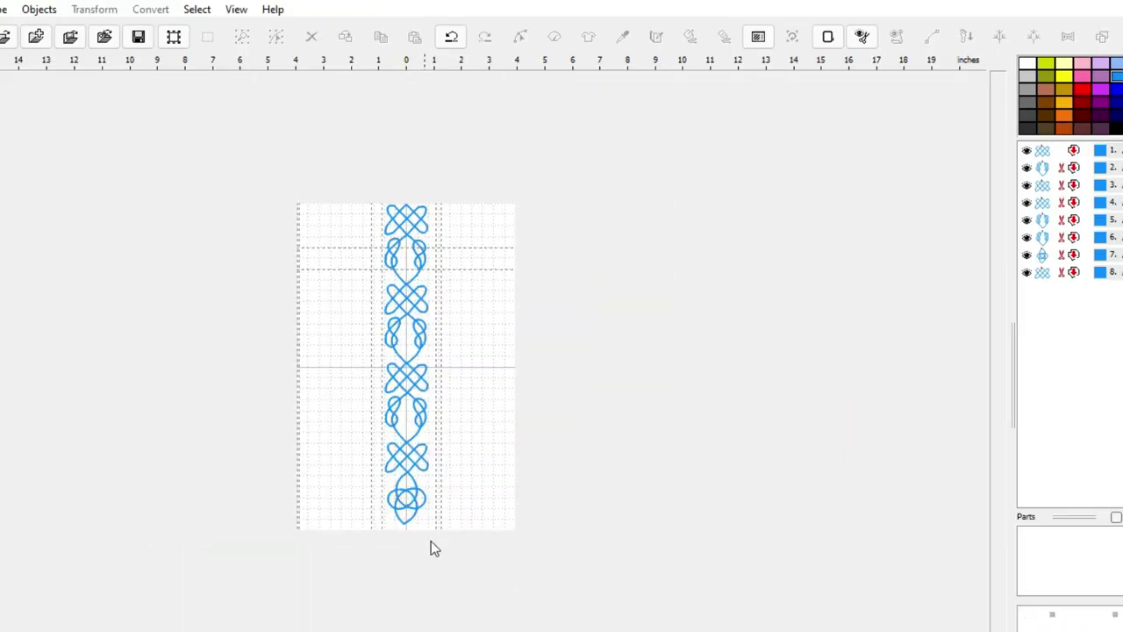
scroll(401, 384, up, 2)
scroll(401, 384, down, 2)
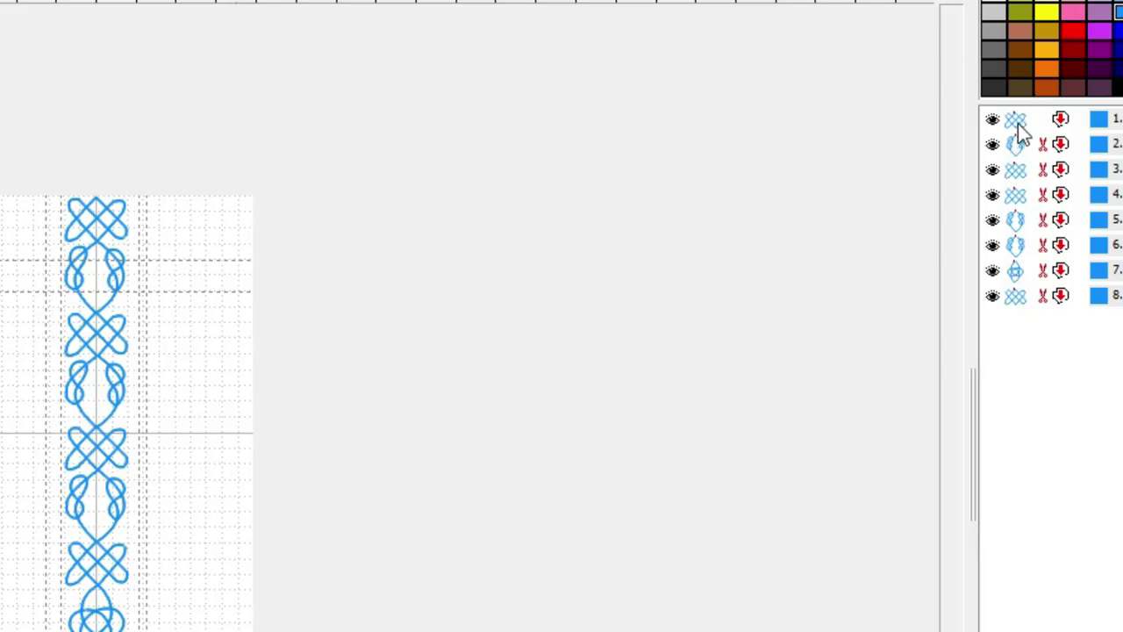
Move the misplaced pod knot layer 5 in front of the crossing knot at layer 4.
click(1018, 121)
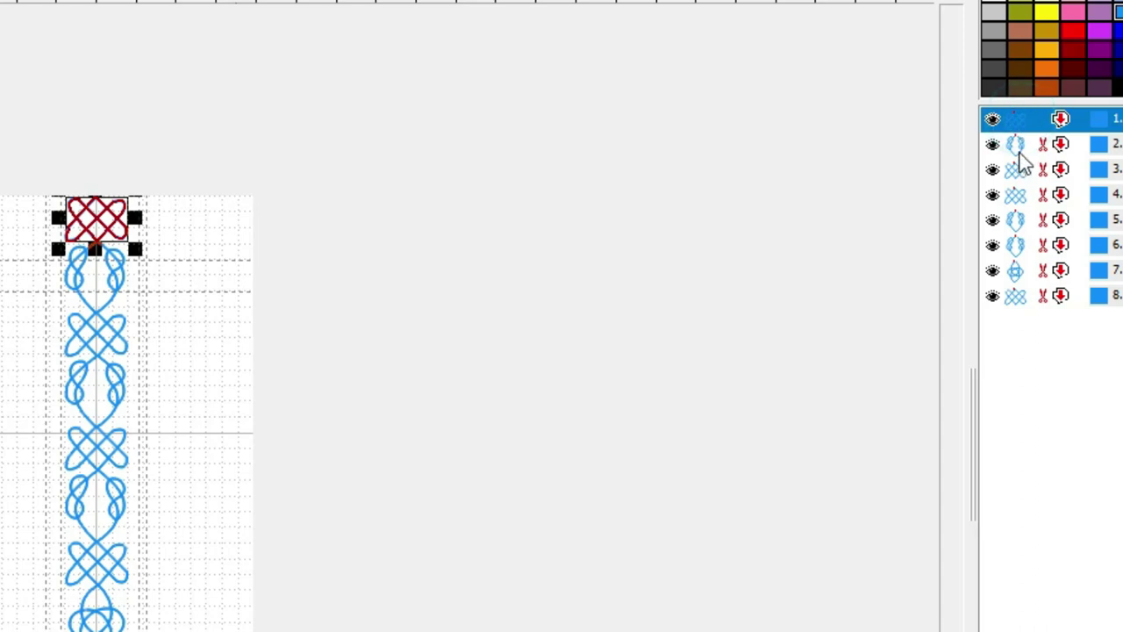
click(1019, 149)
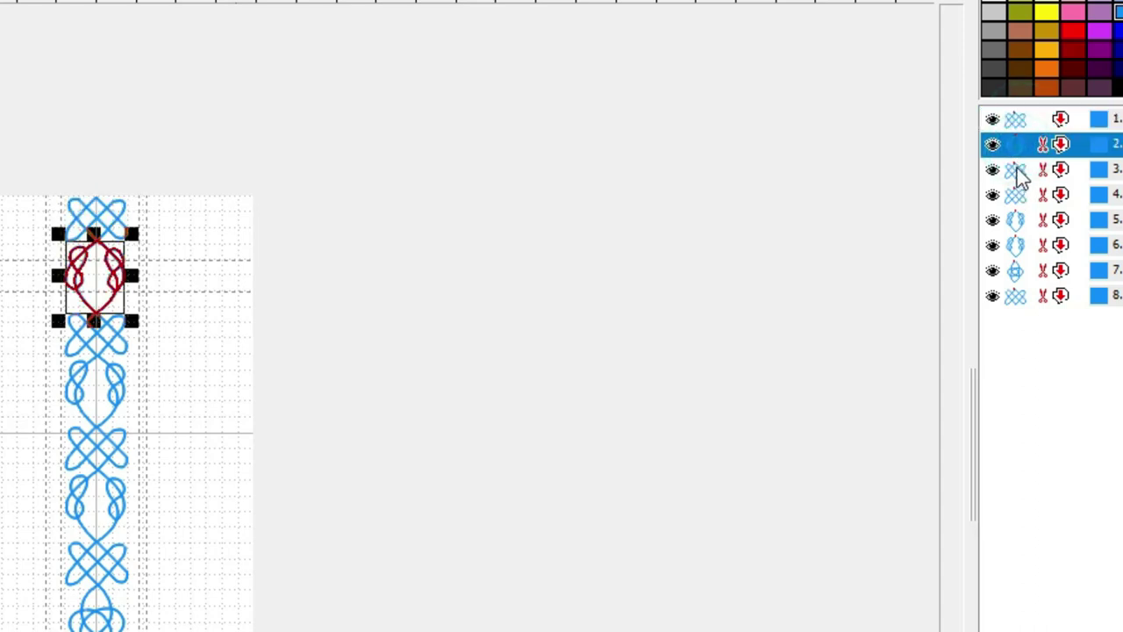
click(1019, 171)
click(1020, 196)
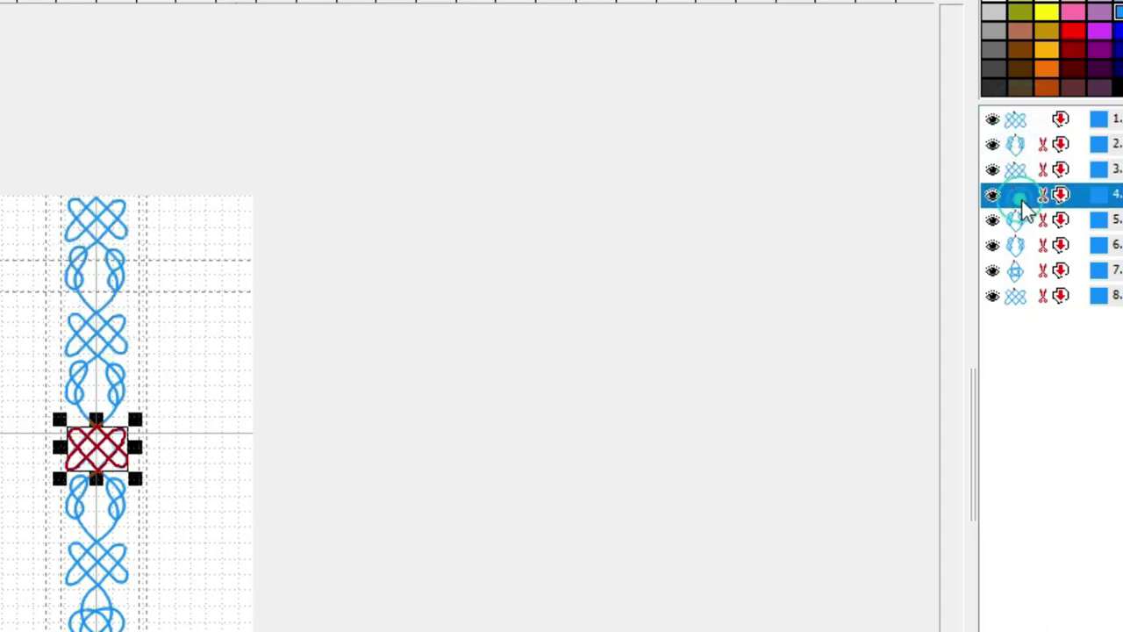
click(1018, 223)
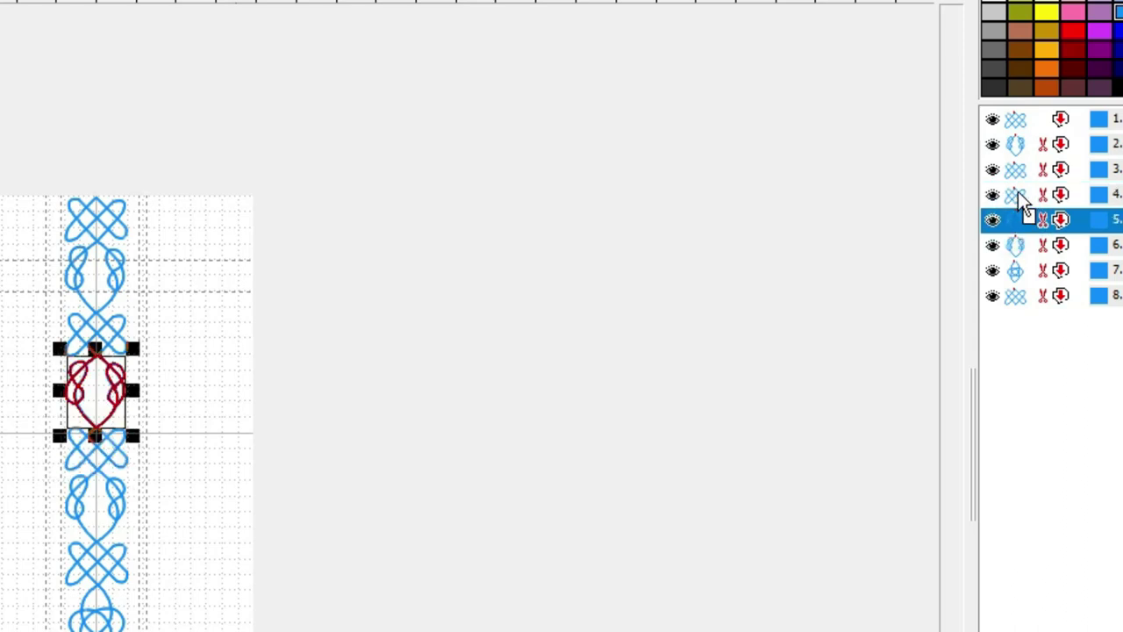
right_click(1018, 193)
click(1018, 211)
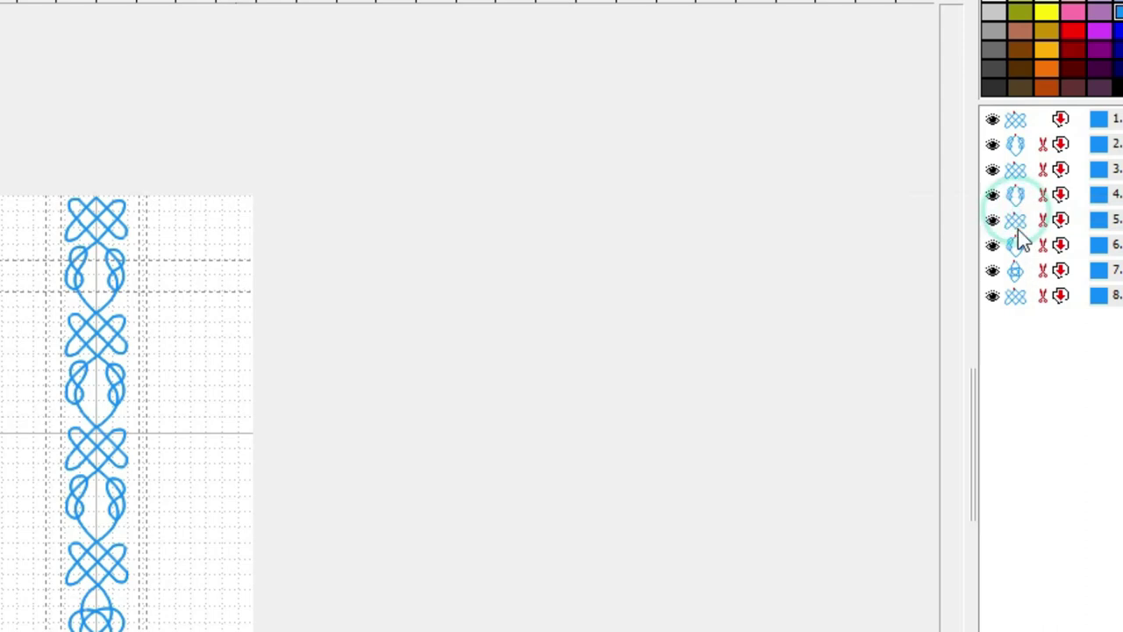
Check layers 1–5, then move the bottom crossing knot layer in front of layer 7.
click(1018, 119)
click(1018, 144)
click(1018, 194)
click(1021, 221)
click(1016, 239)
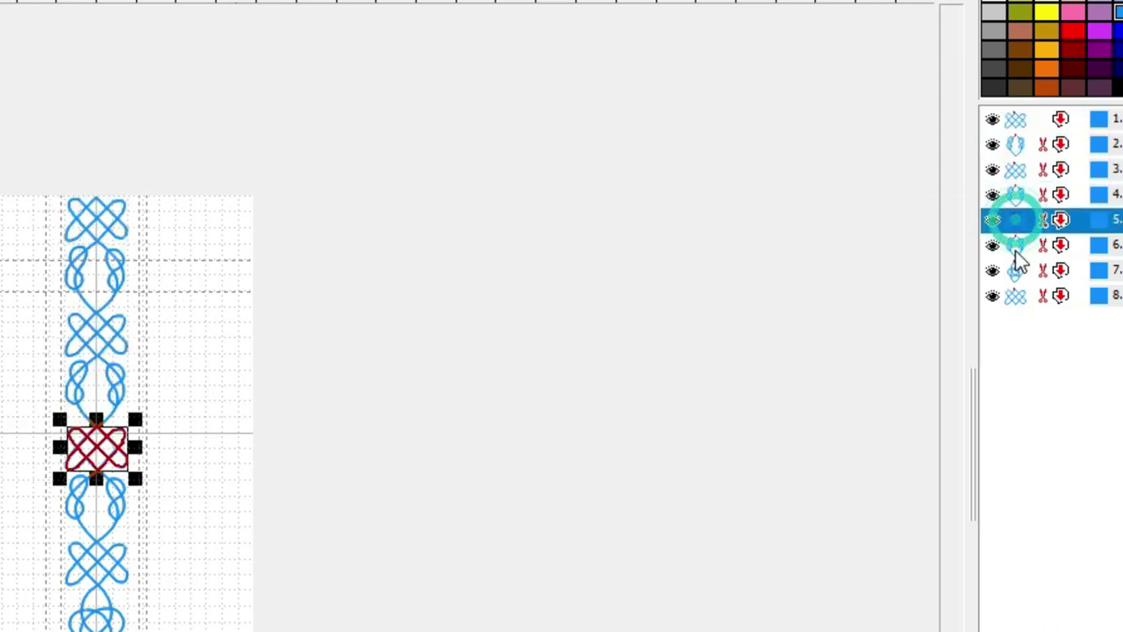
click(1018, 296)
click(1015, 301)
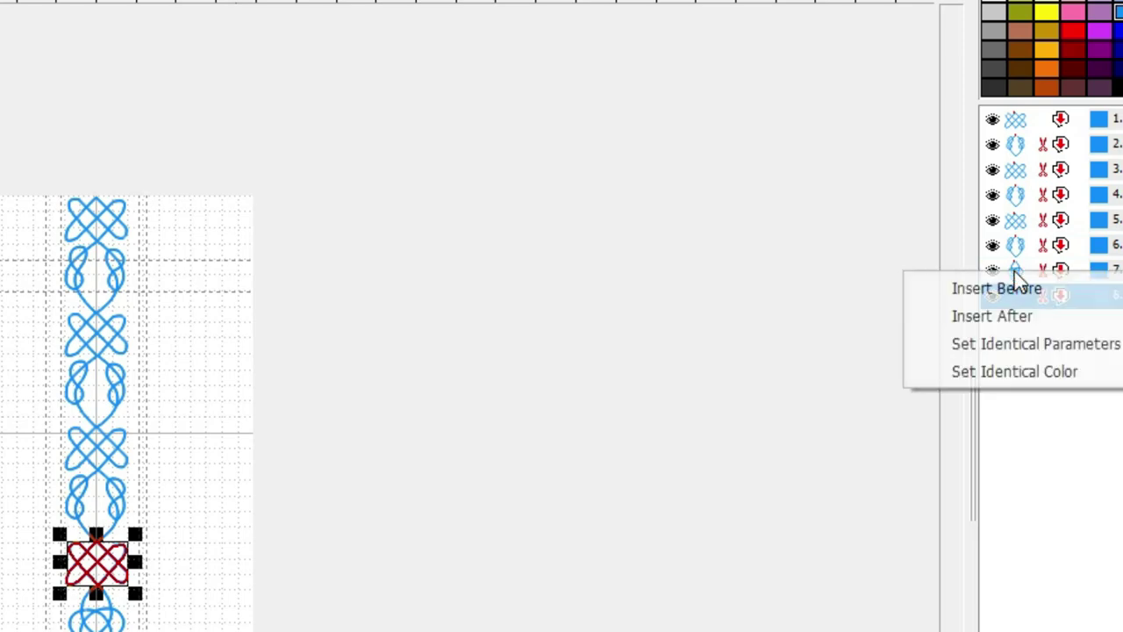
click(1016, 286)
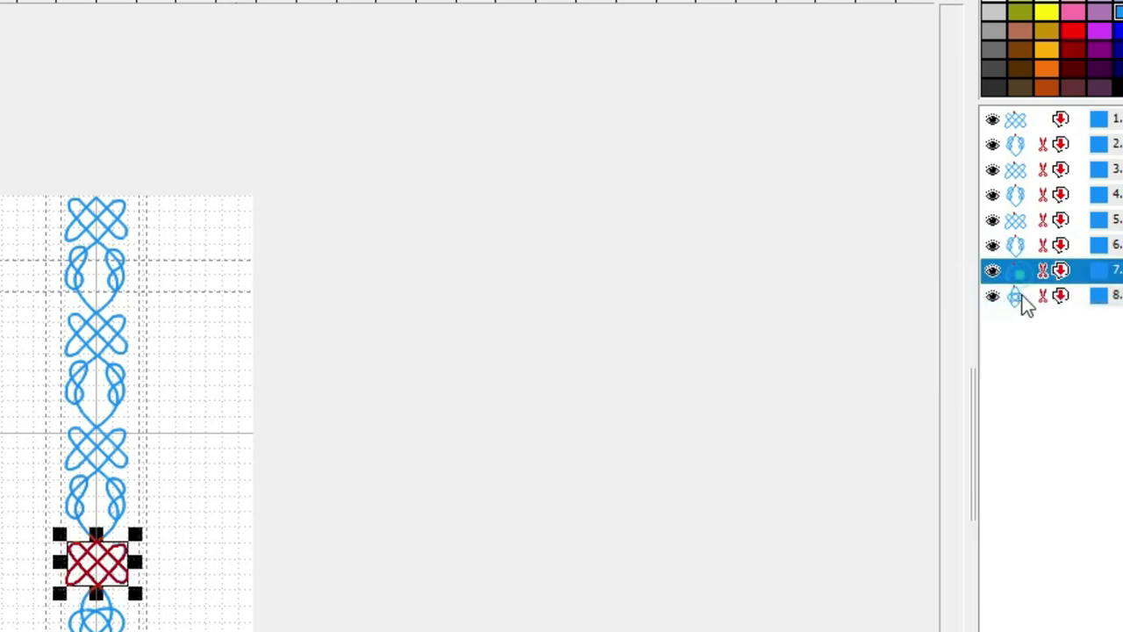
Verify layers 1–8 run top to bottom, with the round knot stitched last.
click(1020, 296)
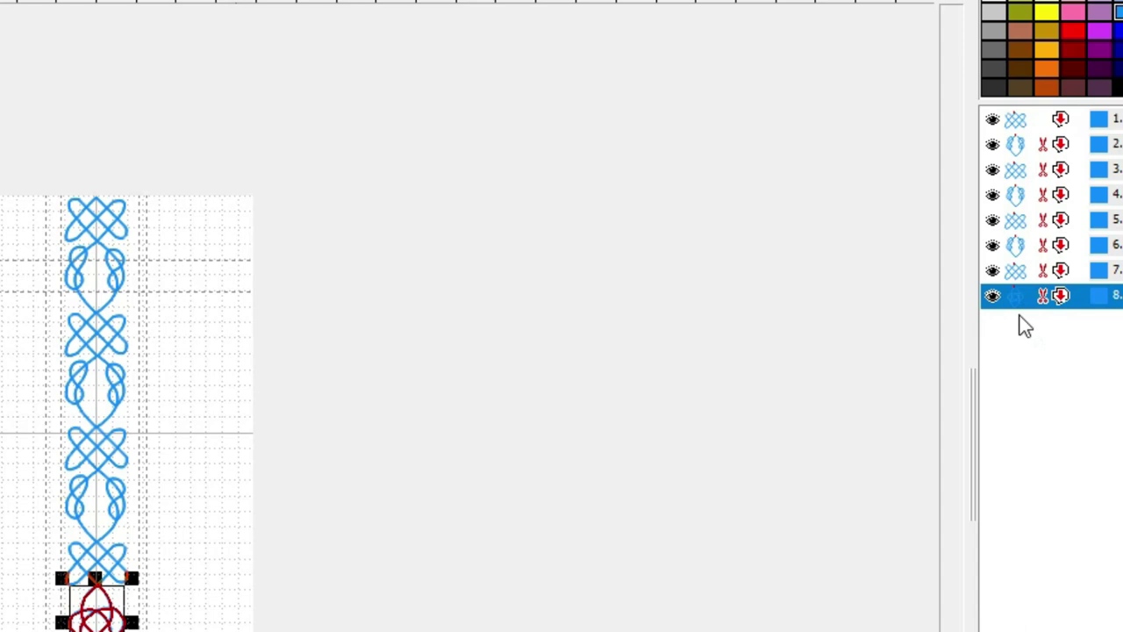
click(1021, 272)
click(1016, 243)
click(1017, 220)
click(1018, 194)
click(1018, 170)
click(1022, 144)
click(1020, 120)
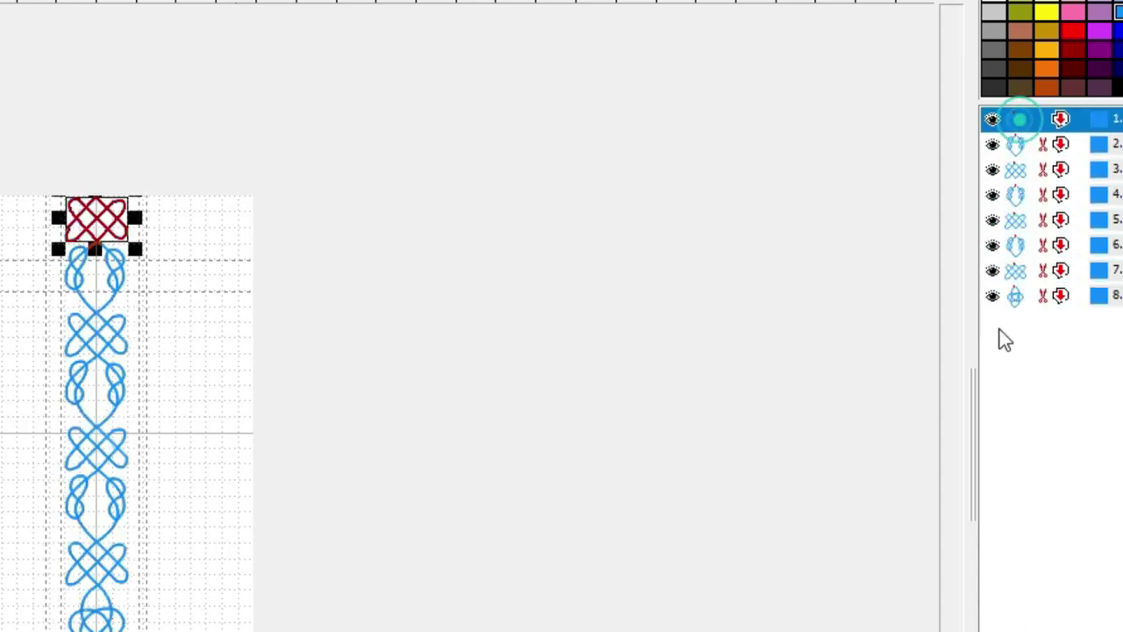
click(1015, 297)
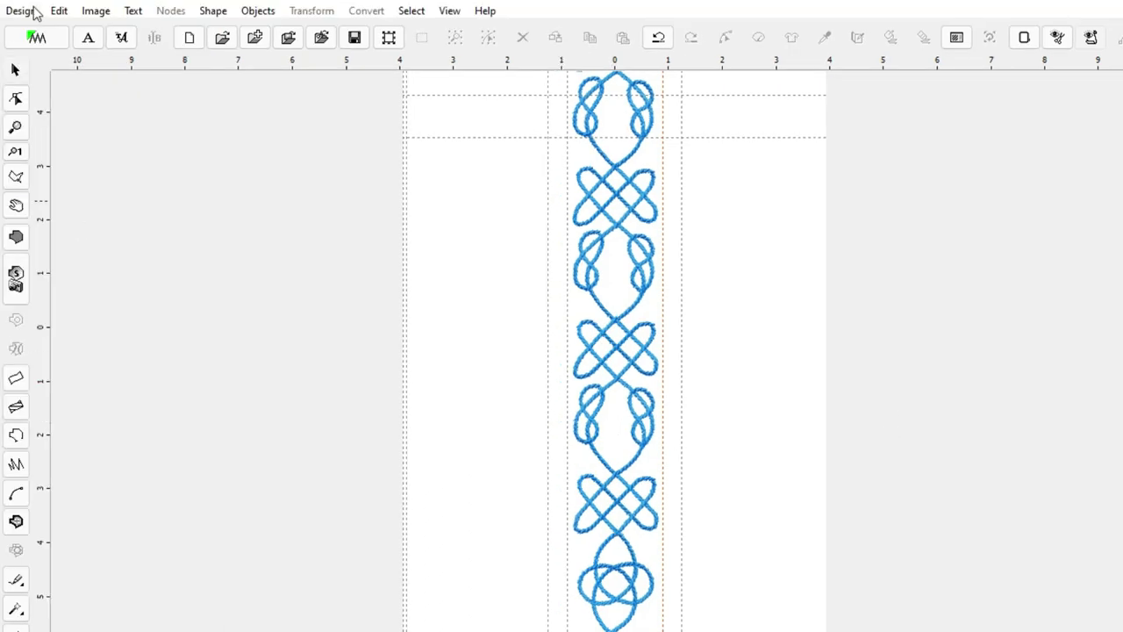
Send the knotwork design into Embird Editor with Sample and Put, cancelling the Save to prompt.
click(33, 12)
click(30, 12)
click(24, 12)
click(61, 34)
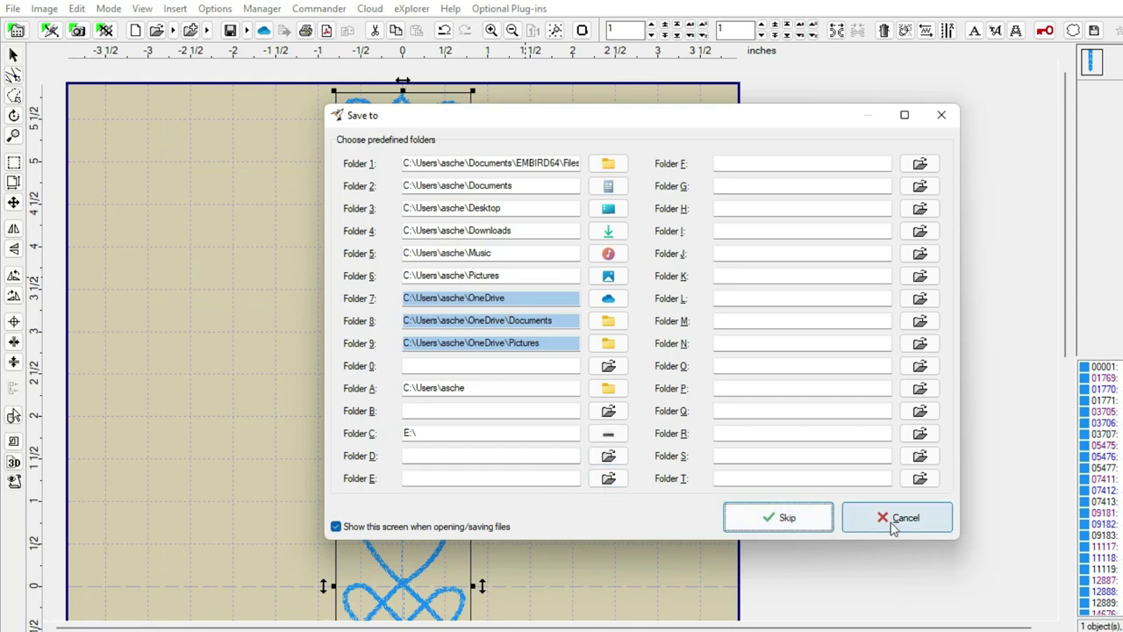
click(886, 520)
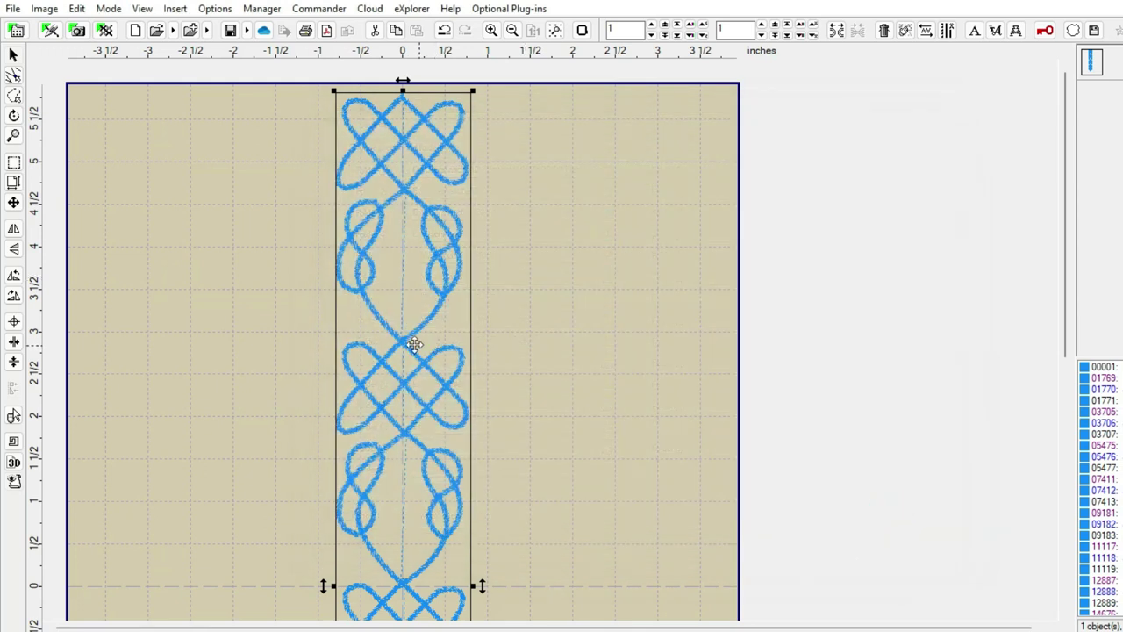
Zoom in and out on the imported column to inspect its stitches.
scroll(226, 369, down, 2)
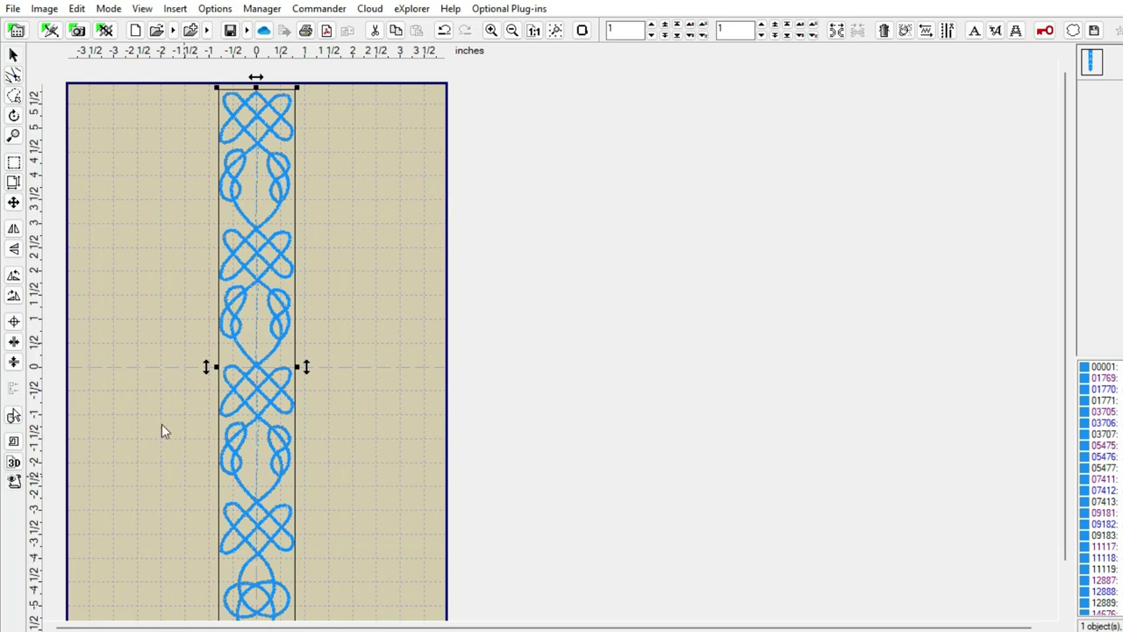
scroll(351, 337, up, 4)
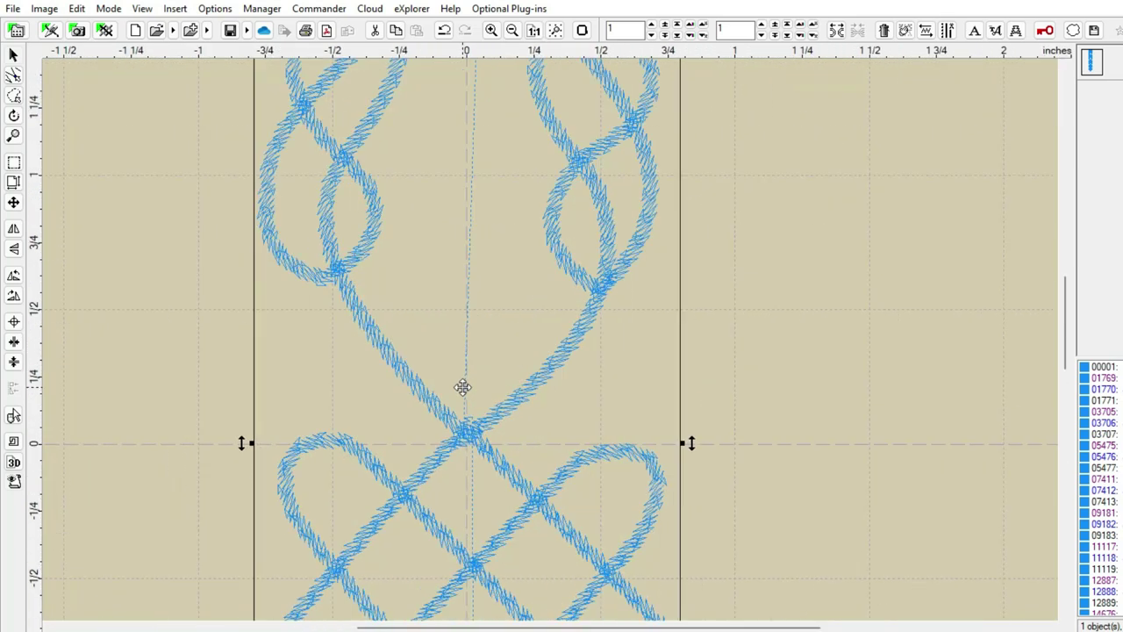
scroll(421, 401, up, 2)
scroll(453, 359, down, 4)
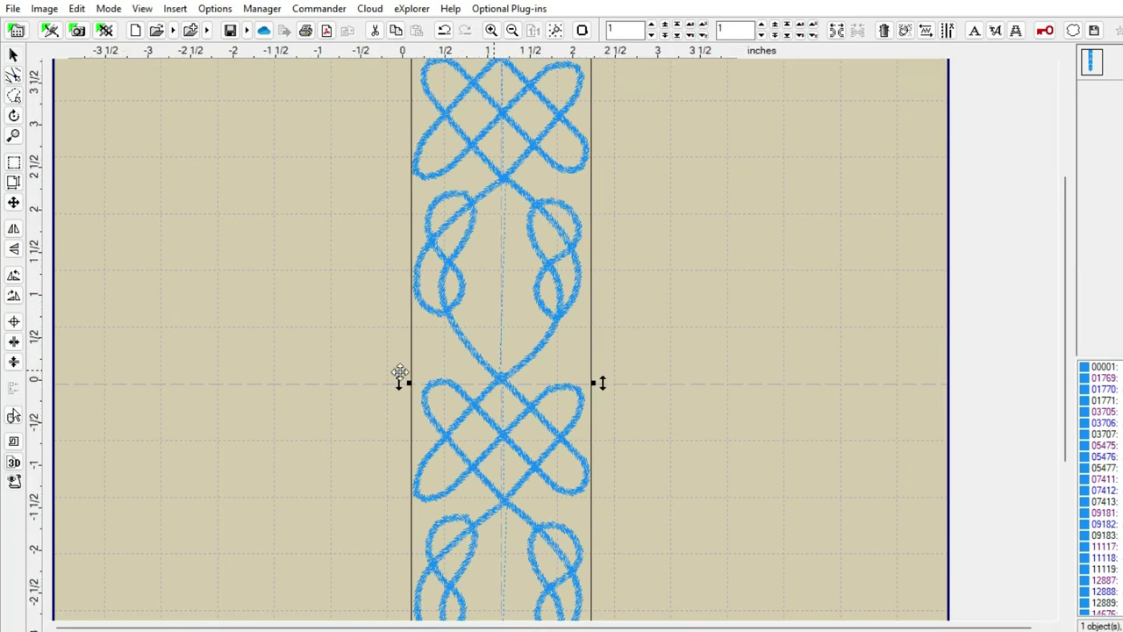
scroll(275, 403, down, 1)
scroll(141, 456, down, 2)
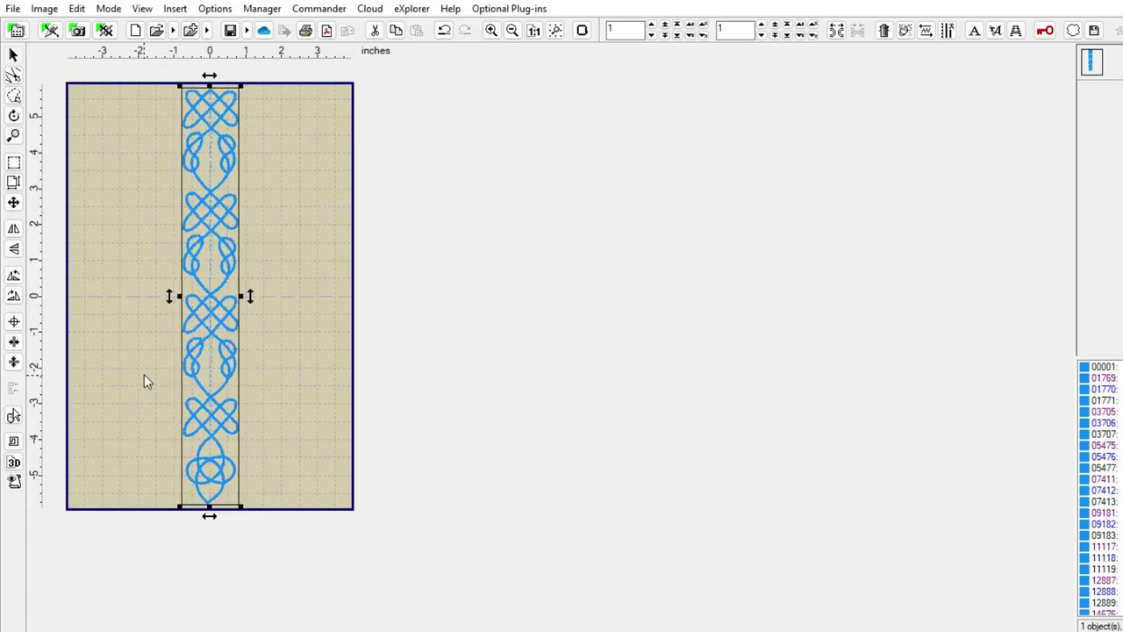
scroll(137, 315, up, 1)
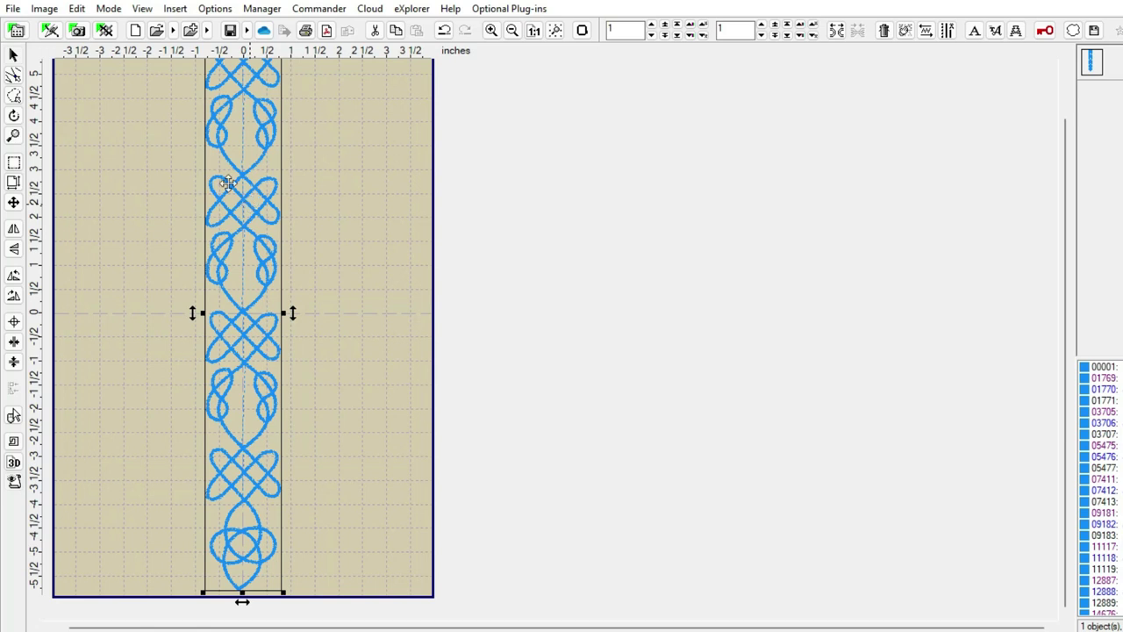
Save the design as PES to USB drive E:, accepting hoop compatibility and the thread catalog.
click(13, 8)
click(75, 171)
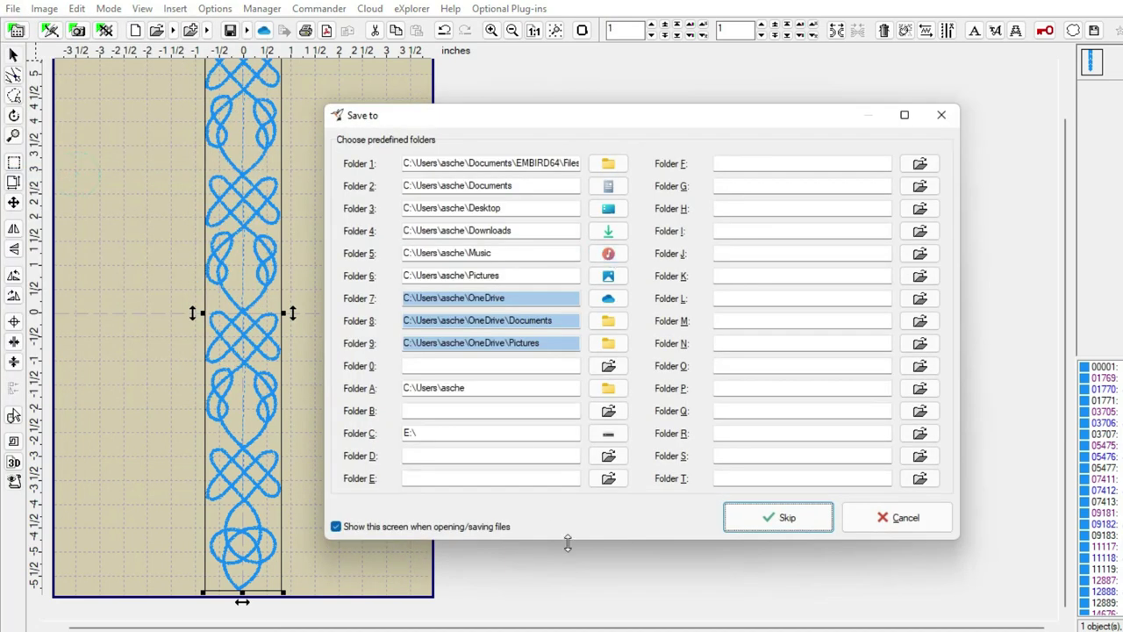
click(604, 432)
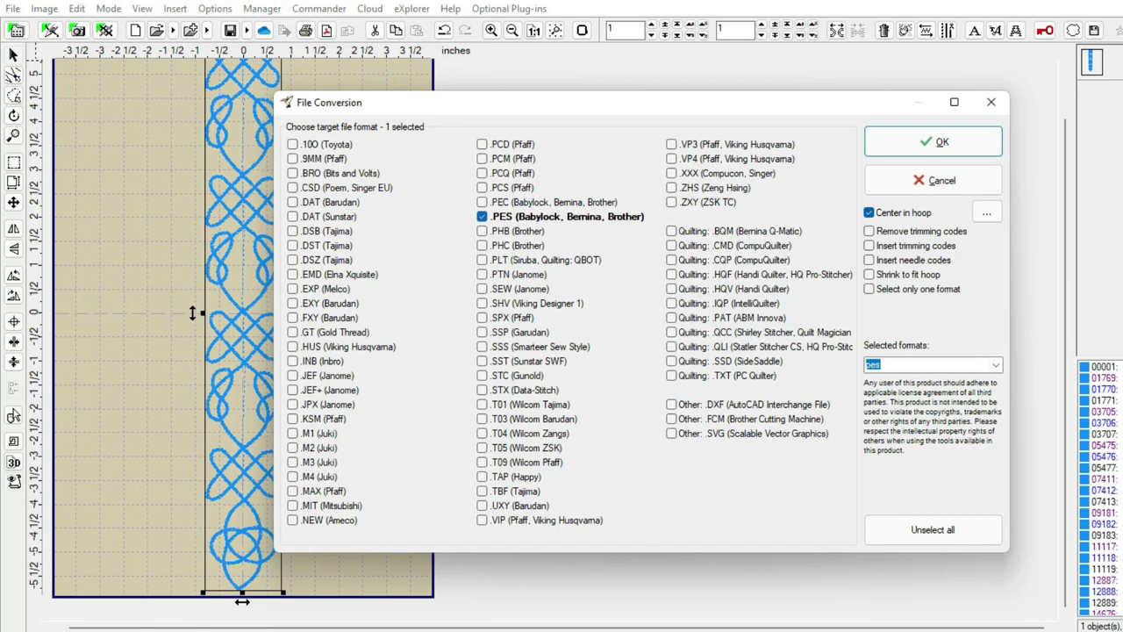
key(Return)
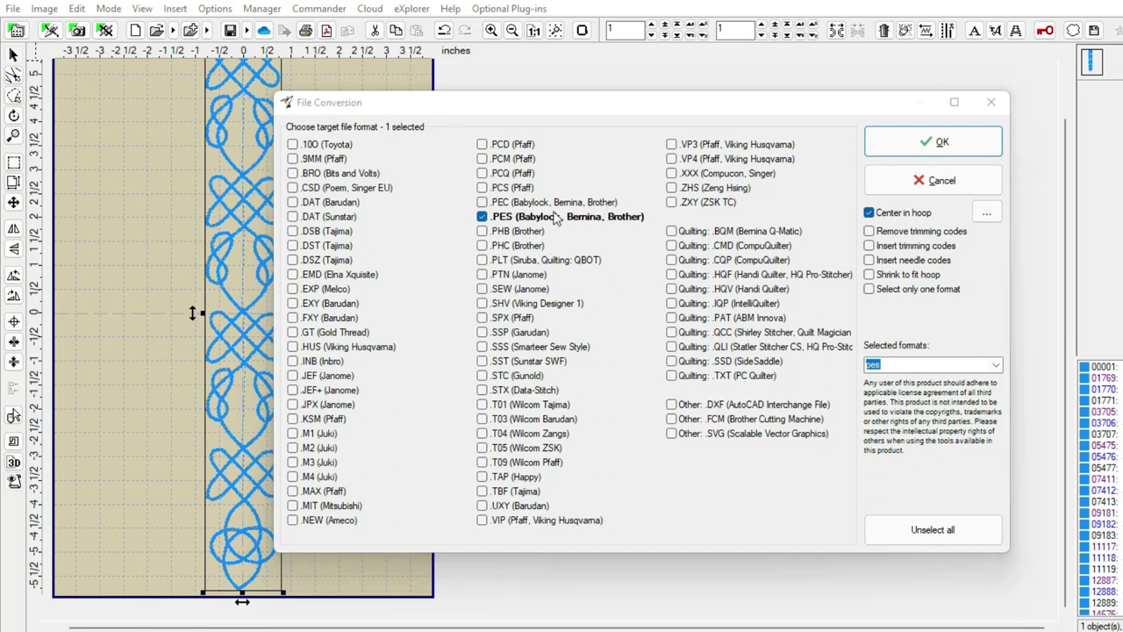
click(941, 153)
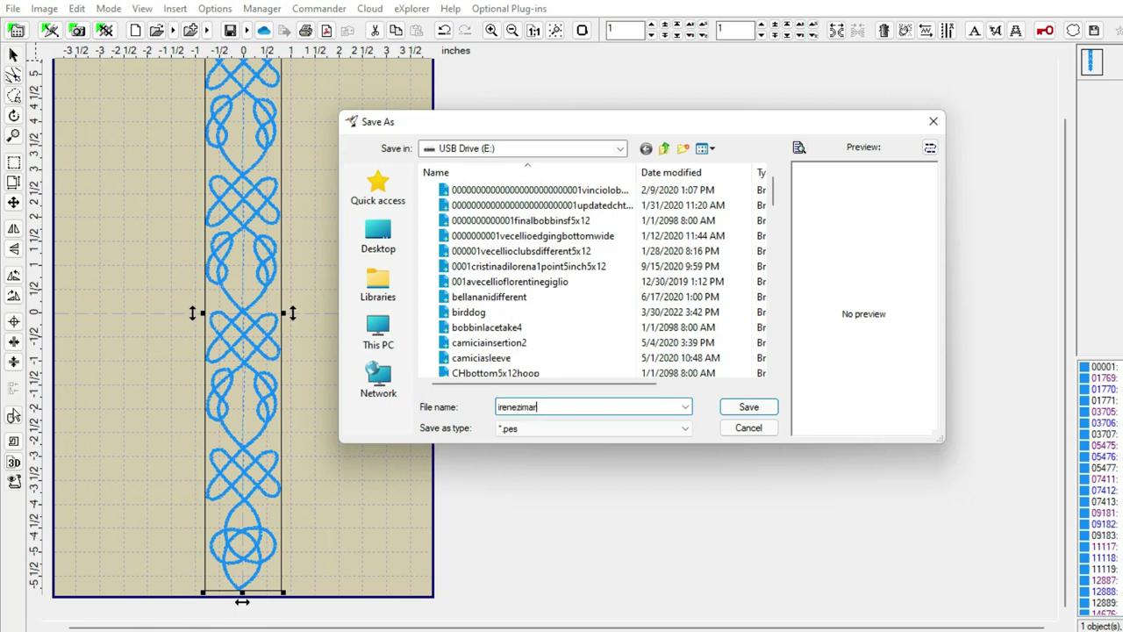
click(746, 406)
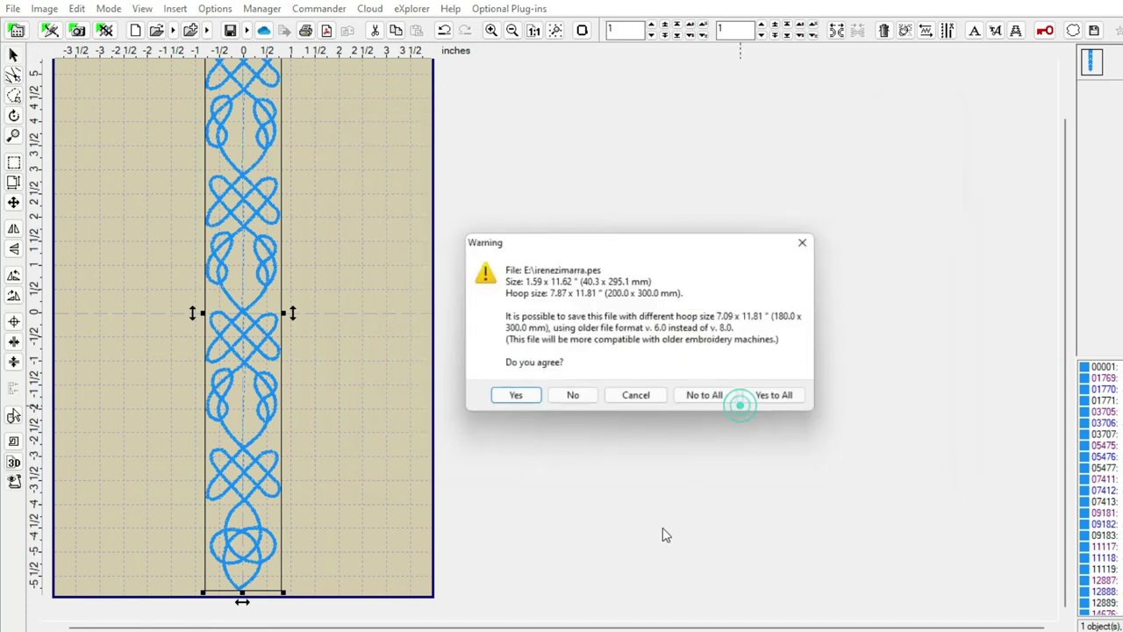
click(787, 397)
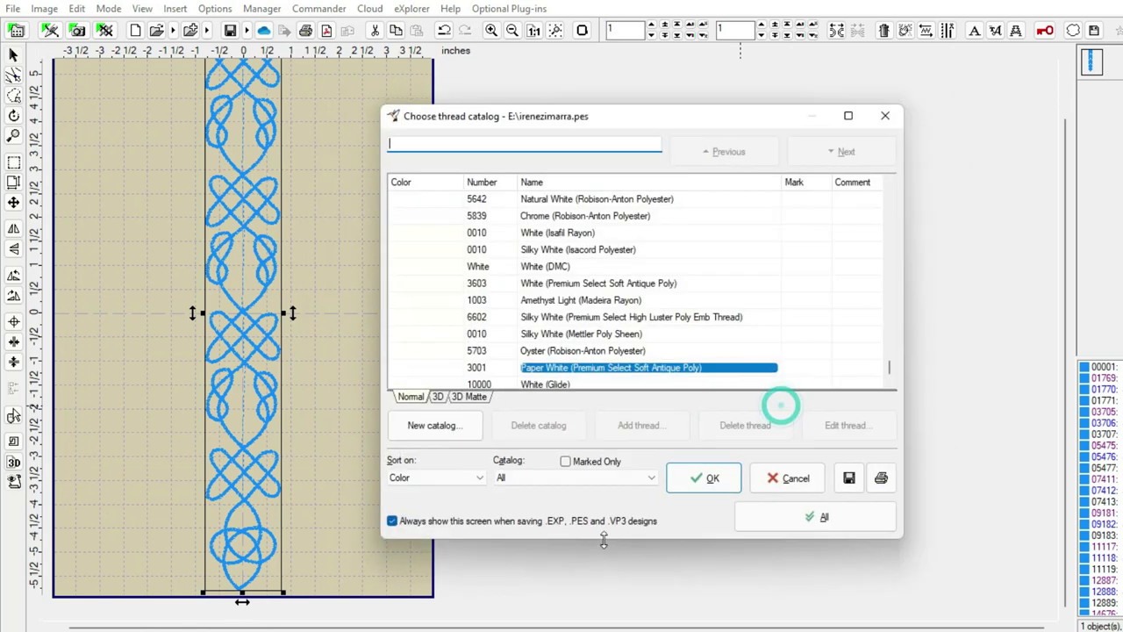
click(718, 481)
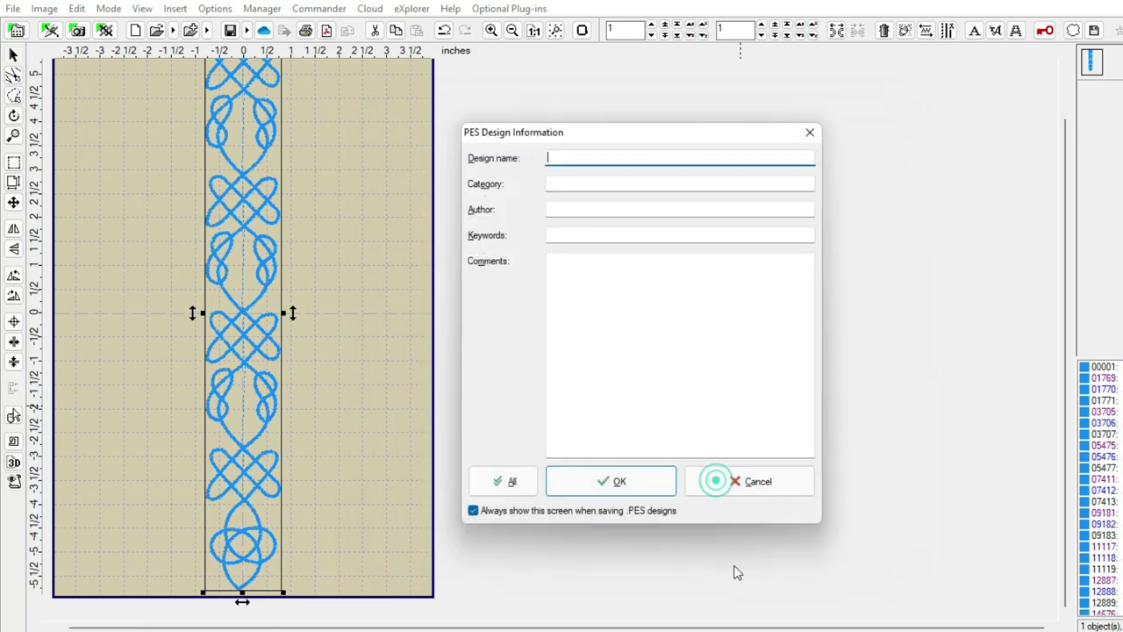
click(501, 482)
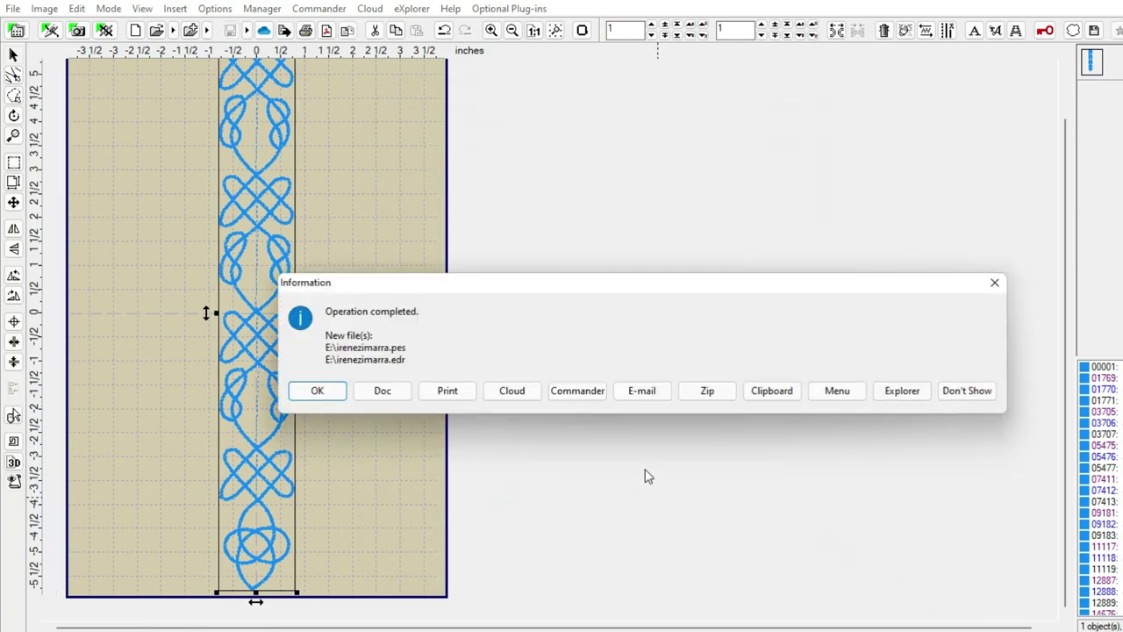
click(314, 395)
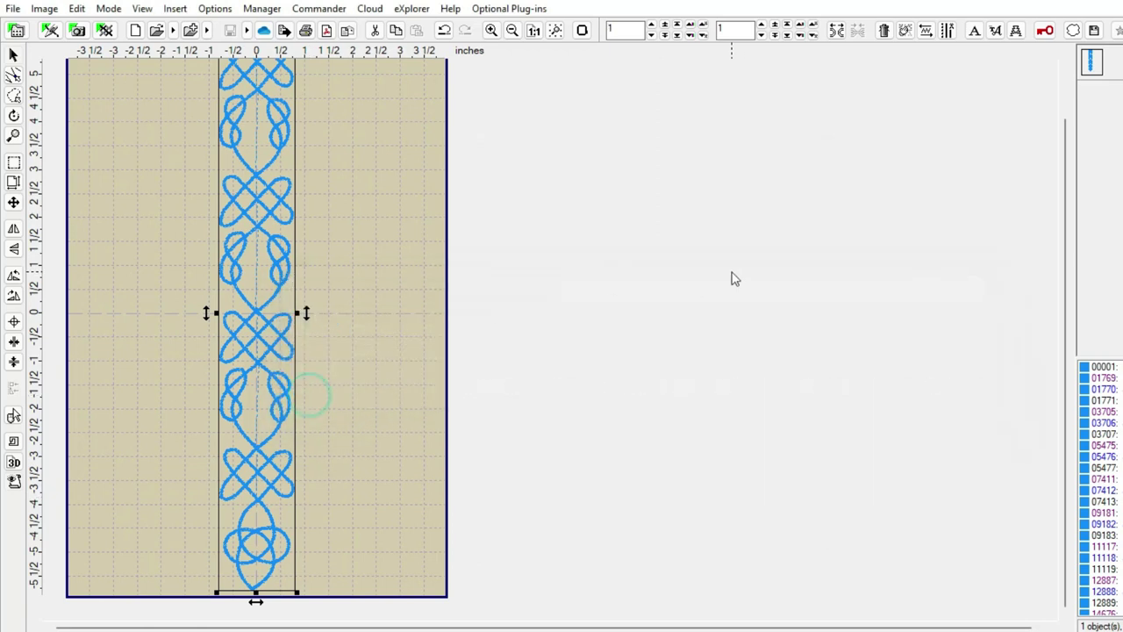